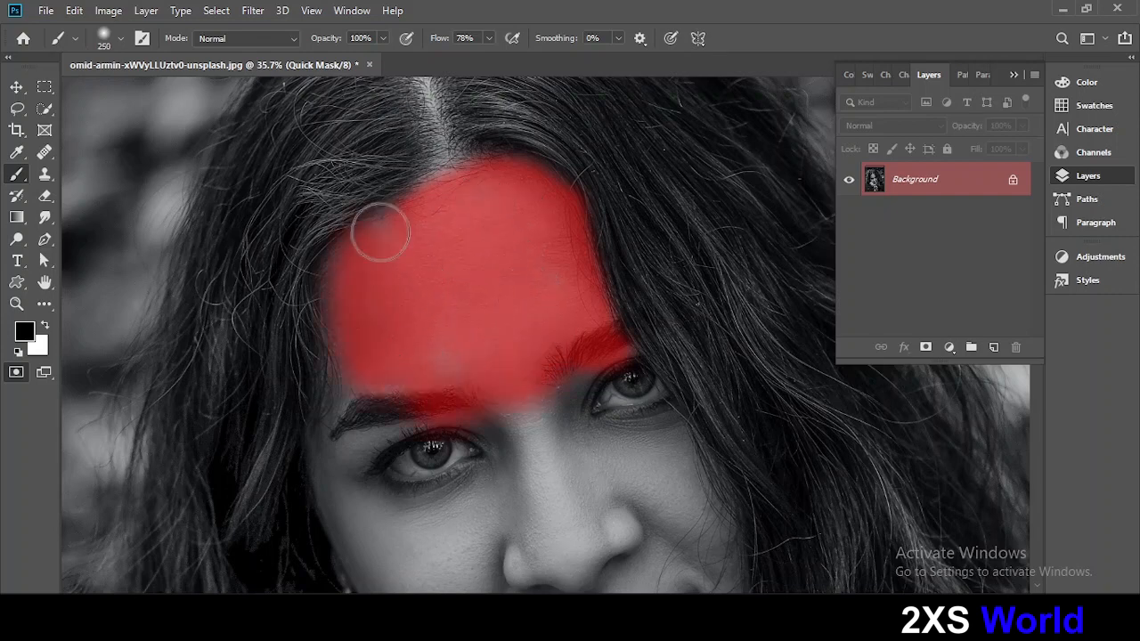
Paint the Quick Mask over the rest of the face, the hand and the skin at the hair parting with the 250 px brush.
mouse_move(364, 501)
left_mouse_down()
mouse_move(390, 346)
mouse_move(395, 436)
mouse_move(457, 415)
mouse_move(448, 309)
mouse_move(628, 208)
mouse_move(743, 400)
mouse_move(680, 344)
mouse_move(685, 260)
mouse_move(707, 400)
mouse_move(502, 430)
mouse_move(515, 278)
mouse_move(588, 230)
mouse_move(641, 237)
mouse_move(689, 433)
left_mouse_up()
left_click_drag(599, 382, 585, 291)
mouse_move(463, 209)
left_mouse_down()
mouse_move(477, 322)
mouse_move(442, 342)
mouse_move(532, 356)
mouse_move(577, 407)
mouse_move(649, 385)
mouse_move(722, 328)
mouse_move(707, 303)
mouse_move(542, 443)
mouse_move(620, 439)
mouse_move(396, 473)
mouse_move(456, 472)
mouse_move(377, 454)
mouse_move(346, 394)
mouse_move(366, 285)
mouse_move(290, 383)
left_mouse_up()
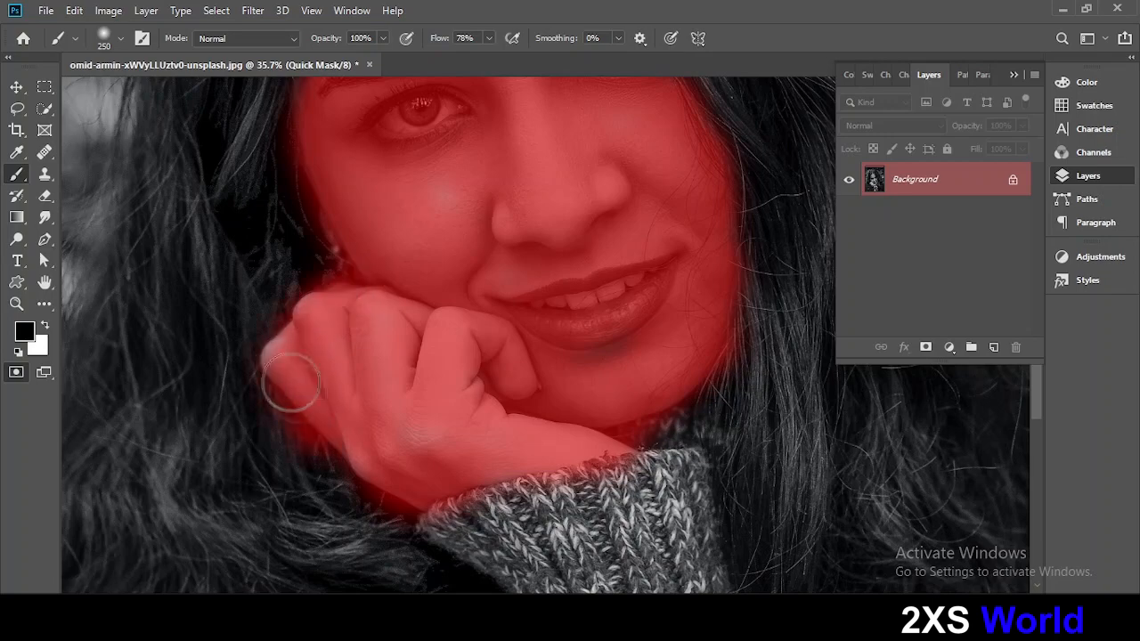
scroll(470, 303, "up", 10)
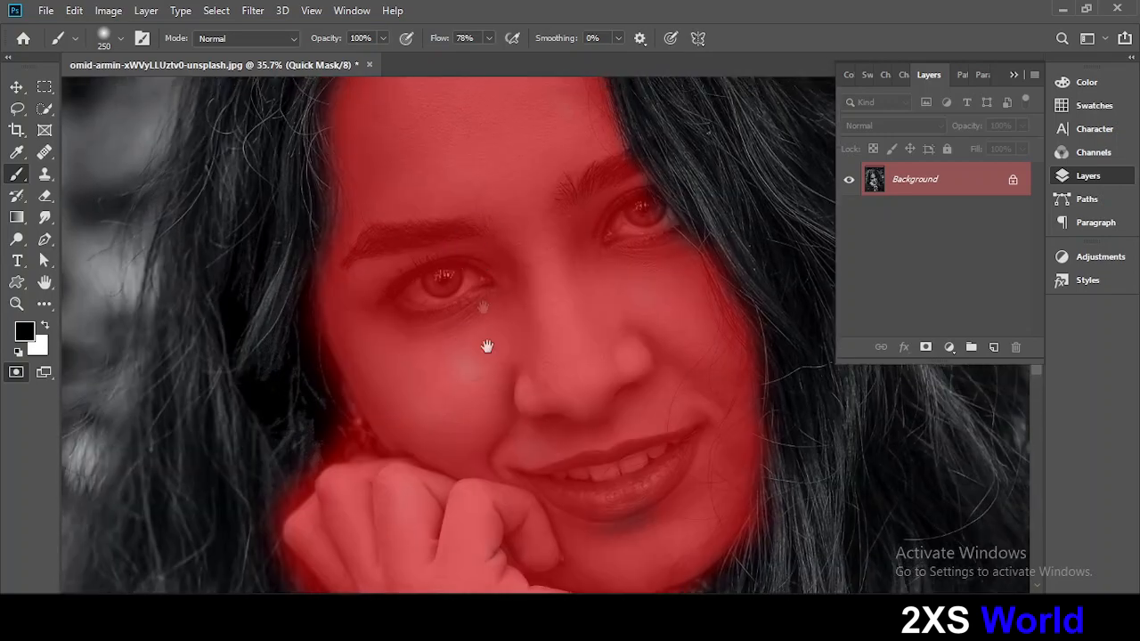
mouse_move(468, 270)
left_mouse_down()
mouse_move(470, 302)
mouse_move(460, 180)
left_mouse_up()
scroll(444, 340, "up", 4)
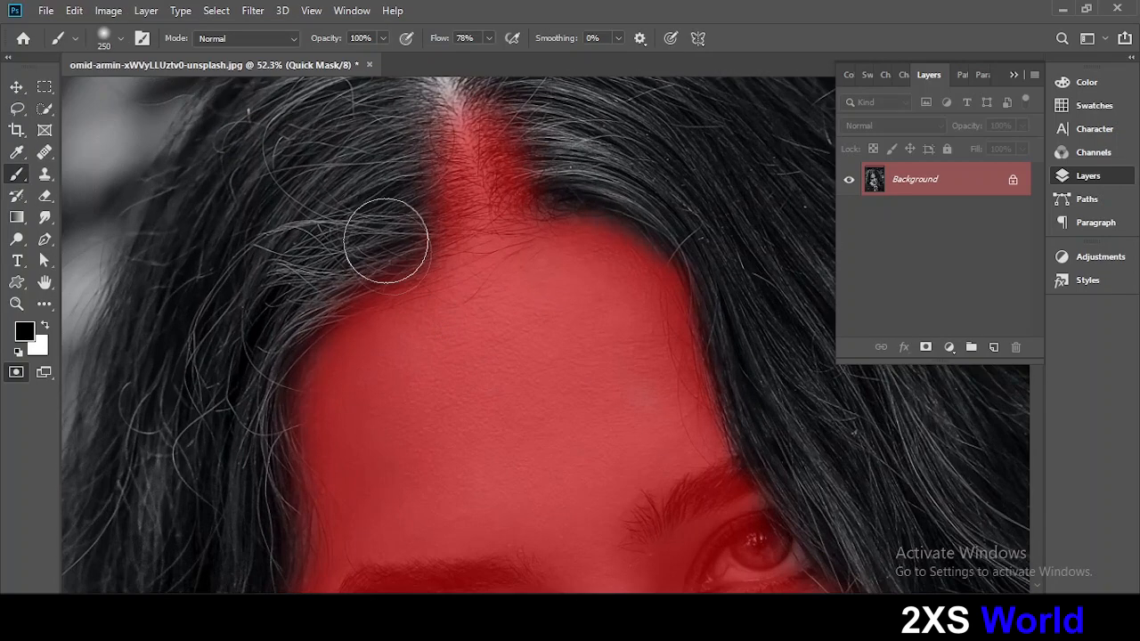
Reduce the brush to 125 px and erase the mask in white from the hair on the left side of the parting.
key("bracketleft")
key("bracketleft")
key("bracketleft")
key("bracketleft")
scroll(405, 210, "up", 3)
scroll(443, 168, "up", 2)
key("x")
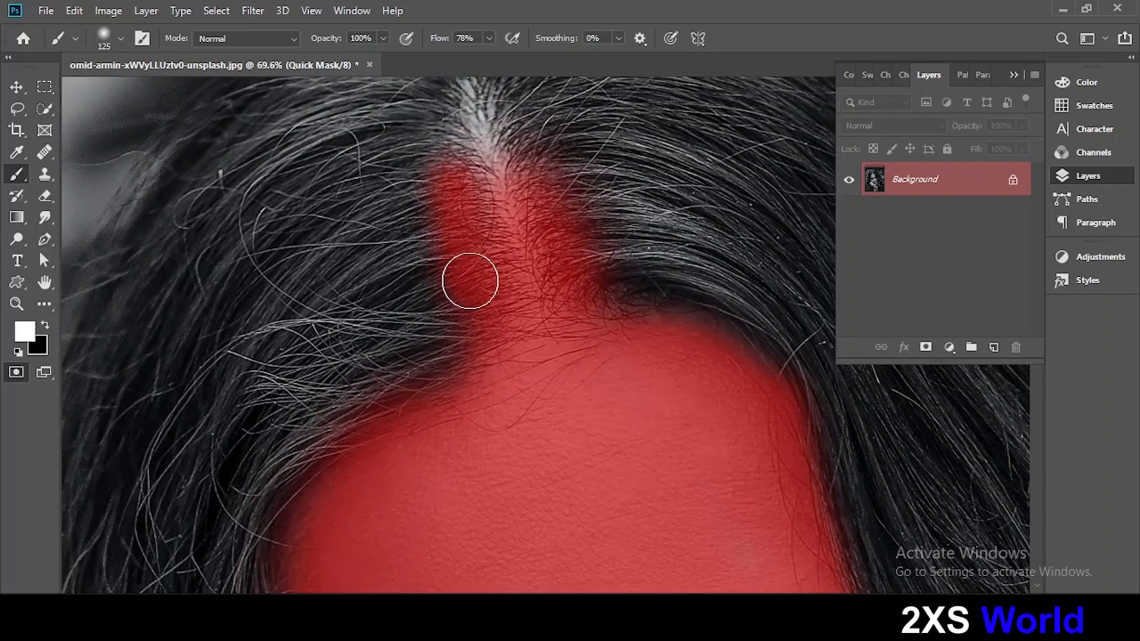
mouse_move(465, 276)
left_mouse_down()
mouse_move(471, 218)
mouse_move(480, 254)
left_mouse_up()
mouse_move(504, 307)
left_mouse_down()
mouse_move(408, 355)
mouse_move(490, 307)
left_mouse_up()
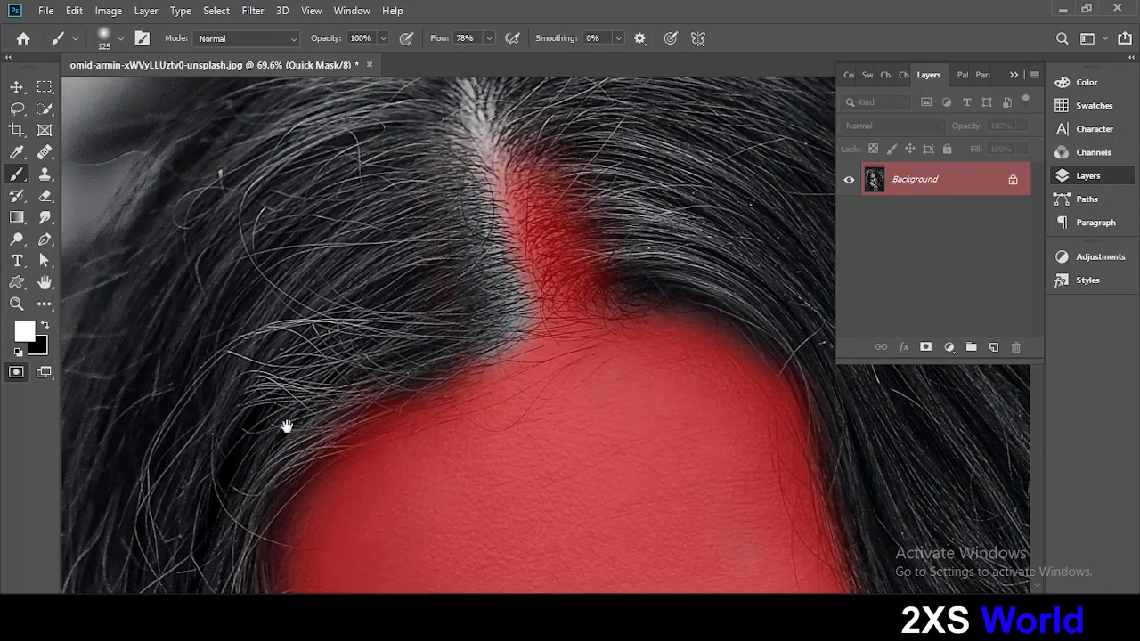
Erase the mask from the hair along the left edge of the face, from the forehead down to the cheek.
left_click_drag(287, 426, 326, 373)
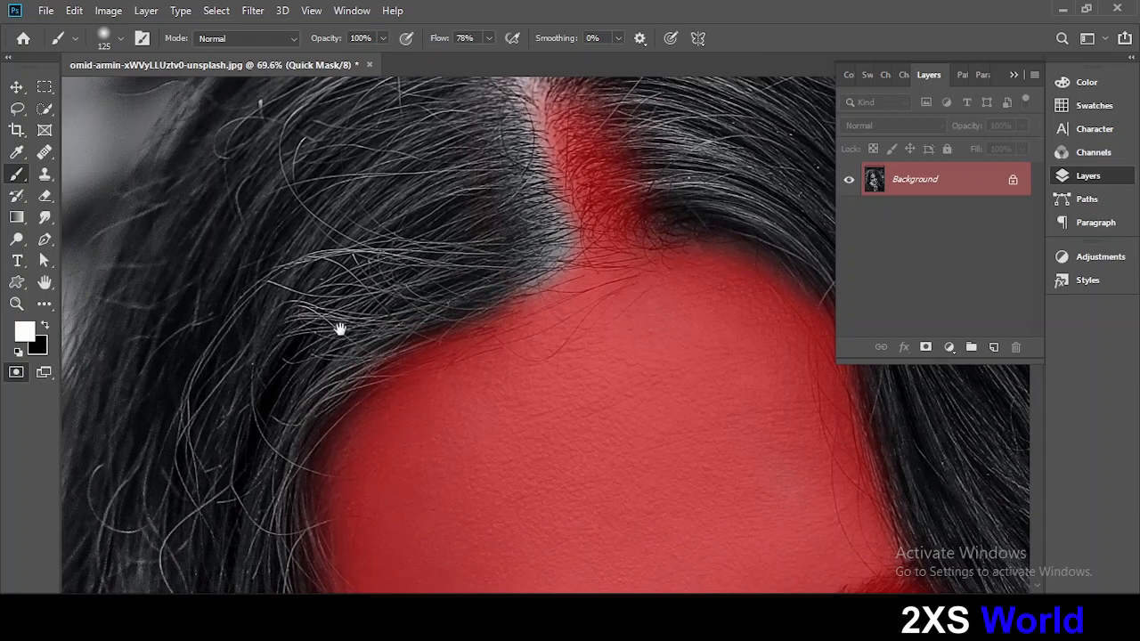
left_click_drag(338, 326, 363, 230)
left_click_drag(321, 450, 340, 289)
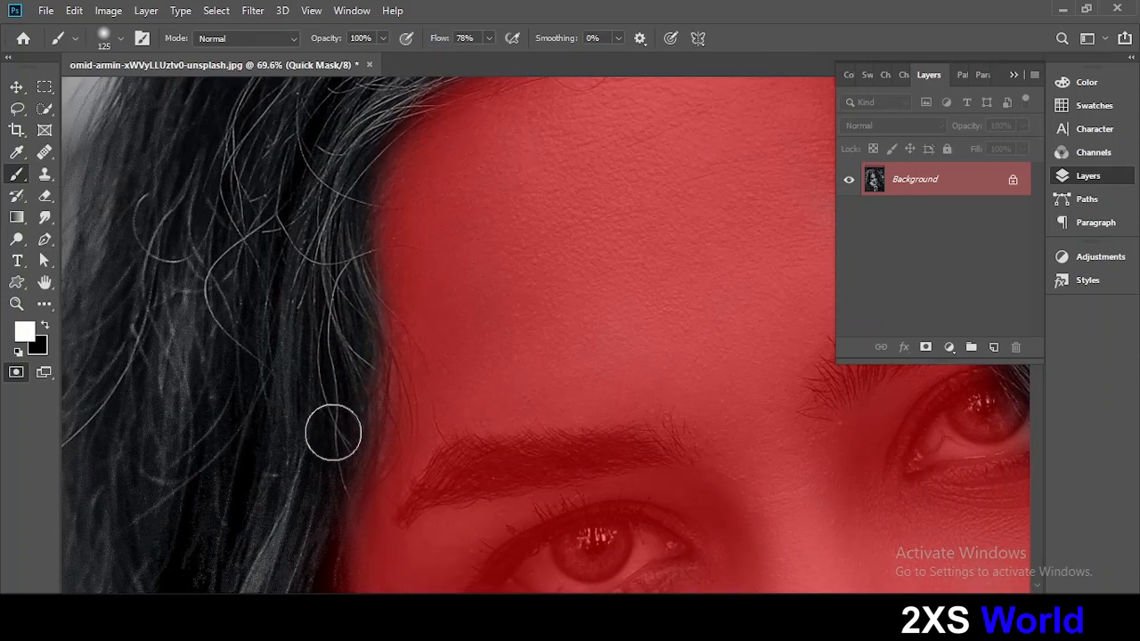
mouse_move(331, 452)
left_mouse_down()
mouse_move(333, 316)
mouse_move(345, 317)
mouse_move(311, 273)
left_mouse_up()
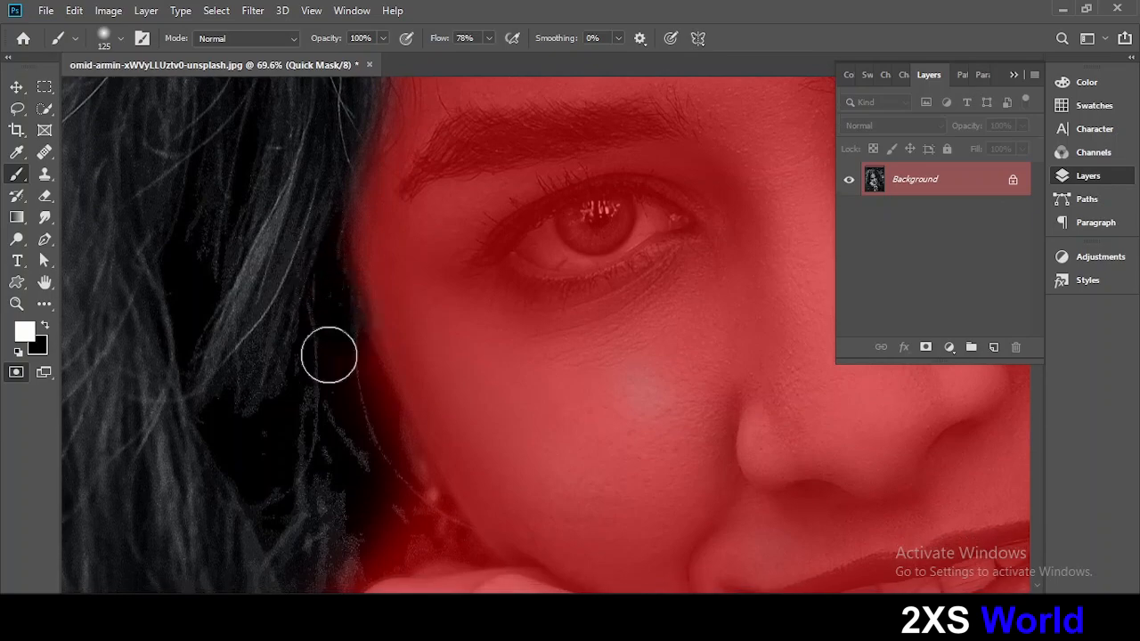
Shrink the brush to 20 px and erase the mask from the dark gap between the cheek and the knuckles.
scroll(374, 436, "down", 3)
scroll(359, 354, "up", 2)
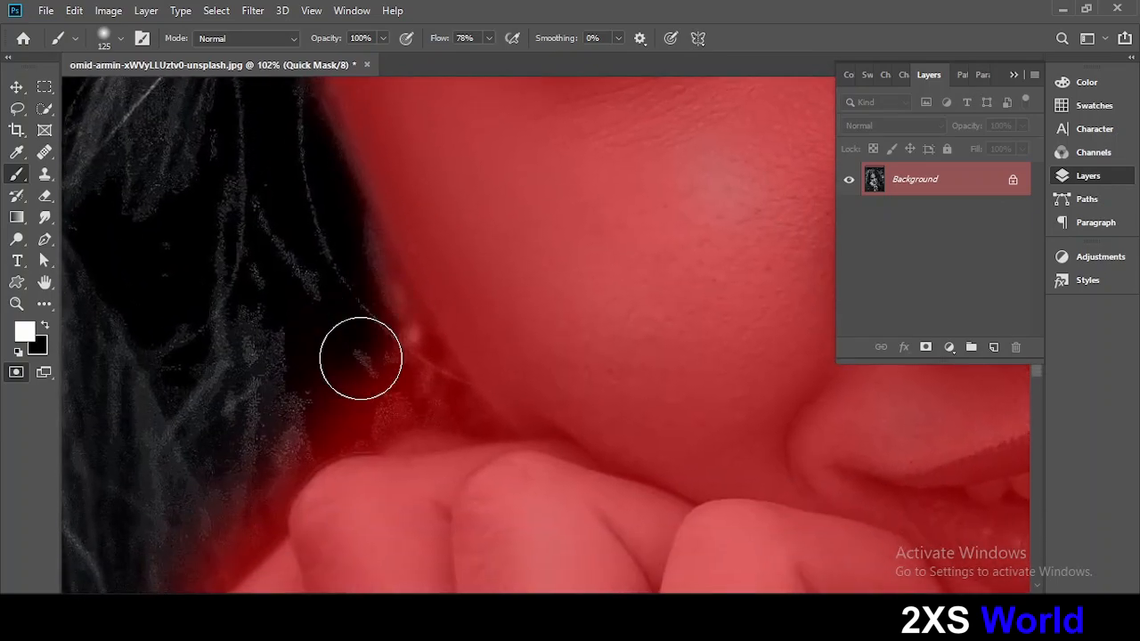
scroll(383, 357, "up", 2)
scroll(426, 391, "up", 1)
key("bracketleft")
key("bracketleft")
key("bracketleft")
key("bracketleft")
key("bracketleft")
key("bracketleft")
key("bracketleft")
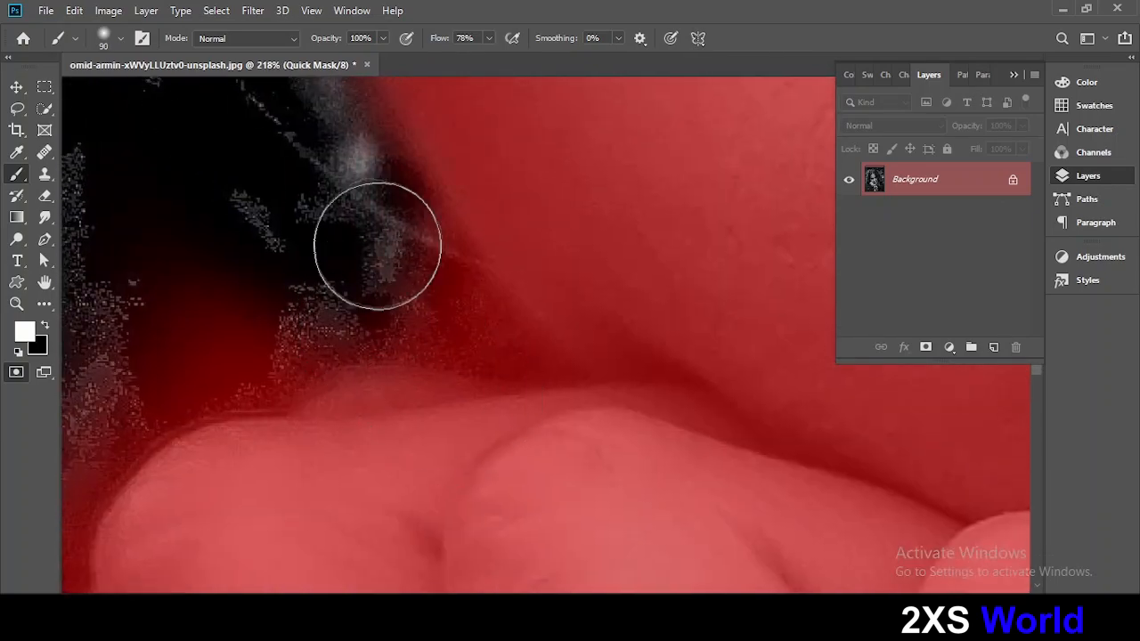
left_click_drag(550, 369, 445, 225)
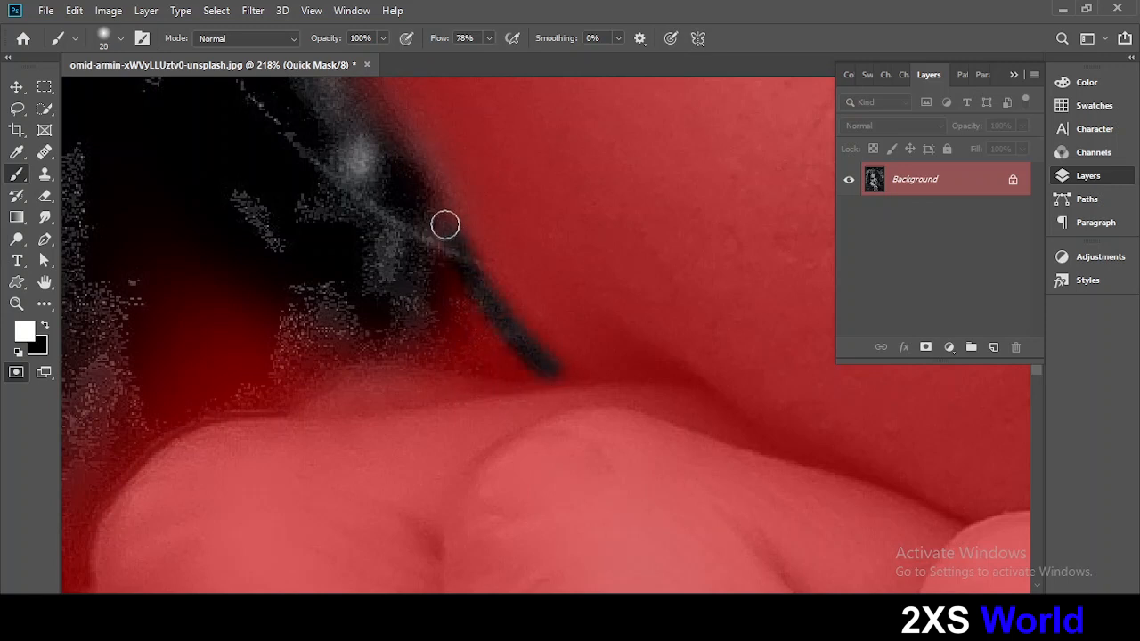
mouse_move(487, 379)
left_mouse_down()
mouse_move(580, 379)
mouse_move(433, 262)
mouse_move(433, 382)
mouse_move(389, 376)
mouse_move(350, 326)
mouse_move(200, 374)
left_mouse_up()
Refine the mask edge around the outermost knuckles with a 40 px brush, alternating between black for skin and white for hair.
key("x")
key("bracketright")
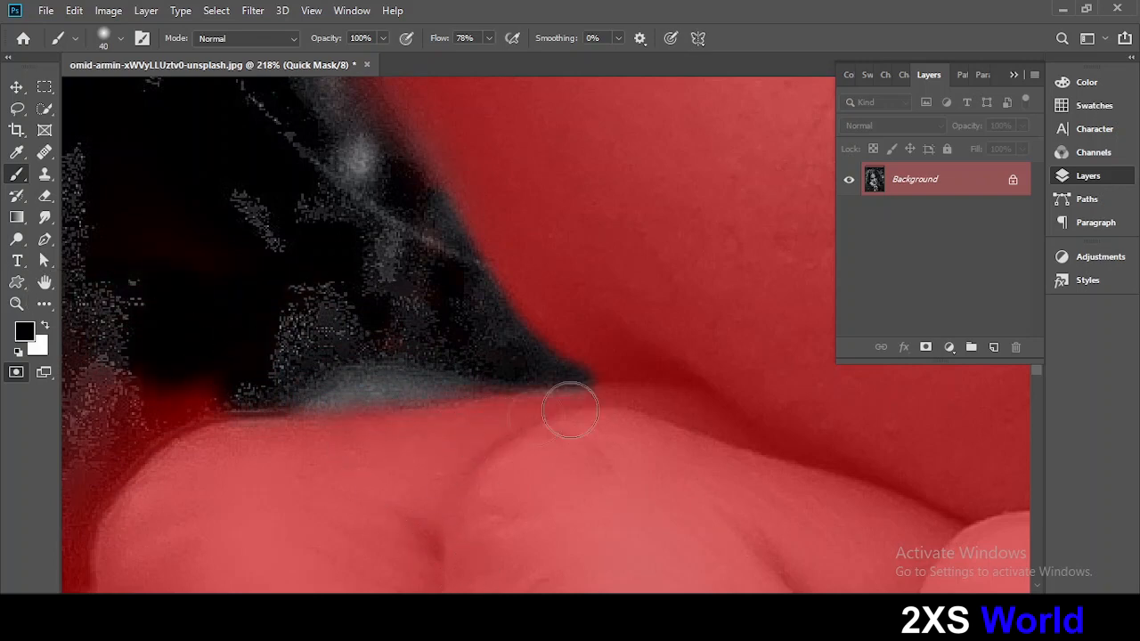
scroll(427, 483, "down", 2)
scroll(427, 483, "left", 4)
key("x")
mouse_move(312, 351)
left_mouse_down()
mouse_move(275, 352)
mouse_move(427, 289)
mouse_move(388, 302)
mouse_move(306, 293)
left_mouse_up()
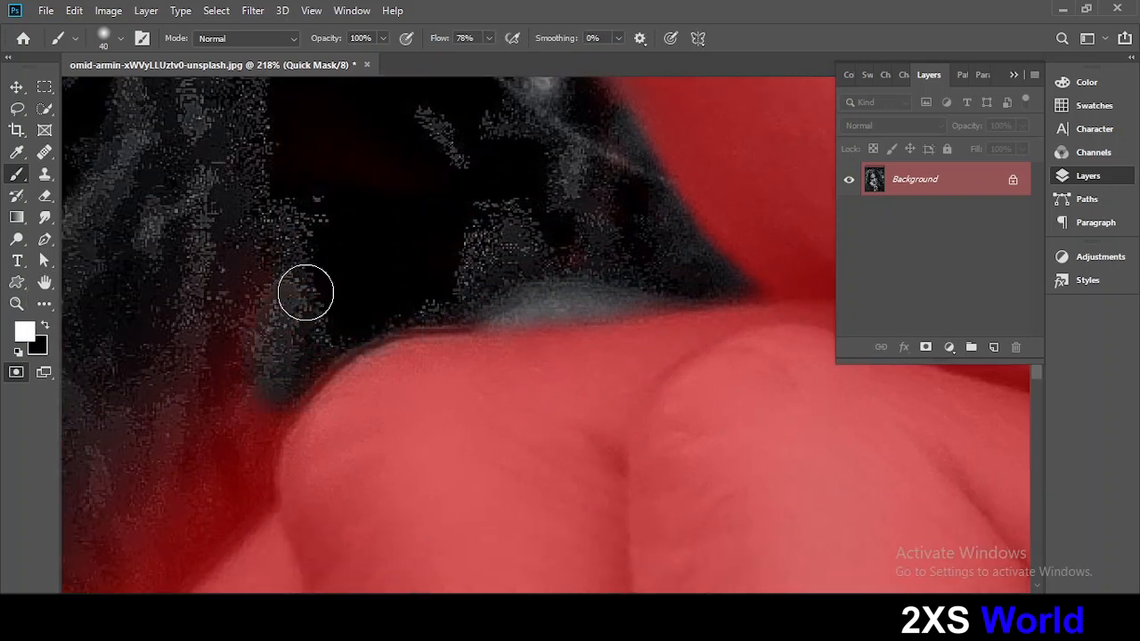
scroll(294, 365, "down", 3)
scroll(294, 366, "left", 2)
key("x")
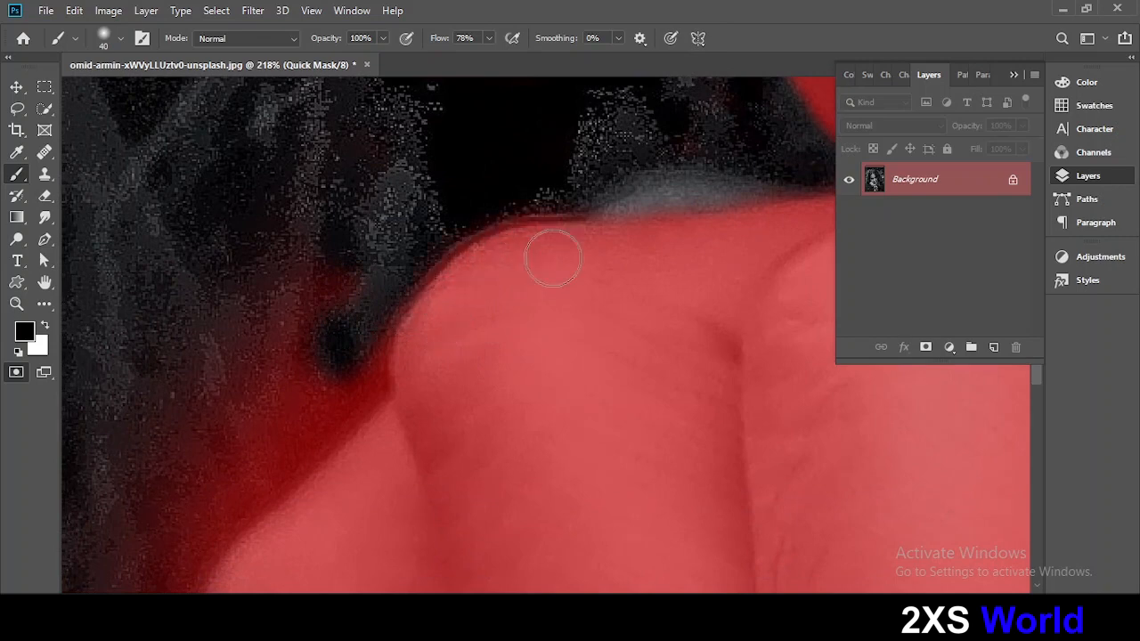
key("x")
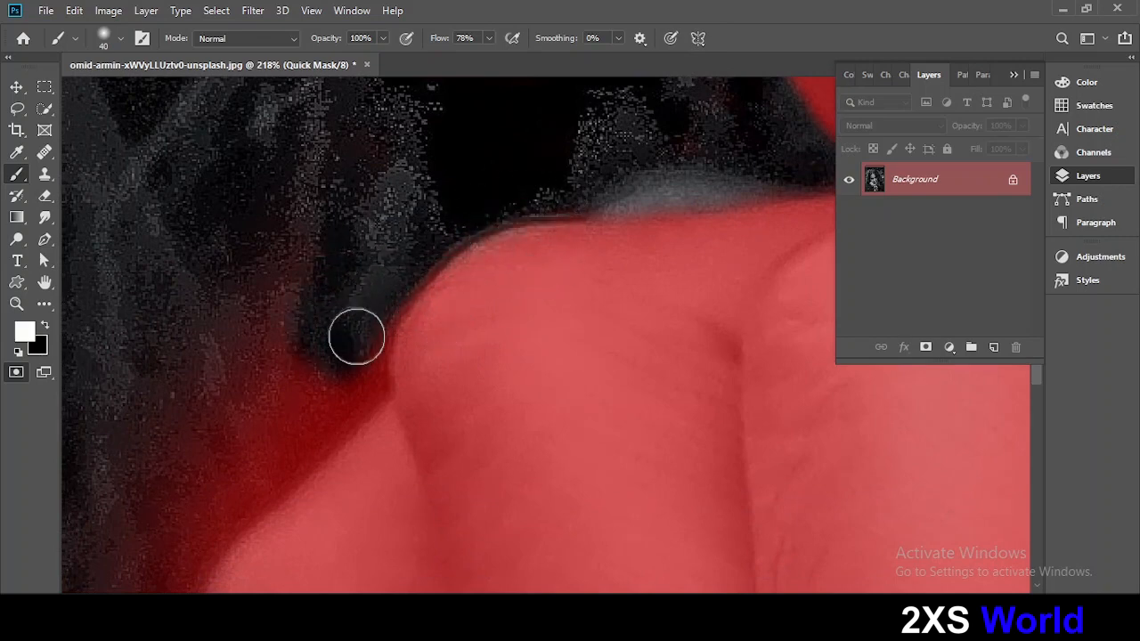
mouse_move(354, 333)
left_mouse_down()
mouse_move(358, 385)
mouse_move(338, 406)
left_mouse_up()
Erase the mask from the hair along the outer side of the hand, below the knuckles.
scroll(318, 223, "down", 4)
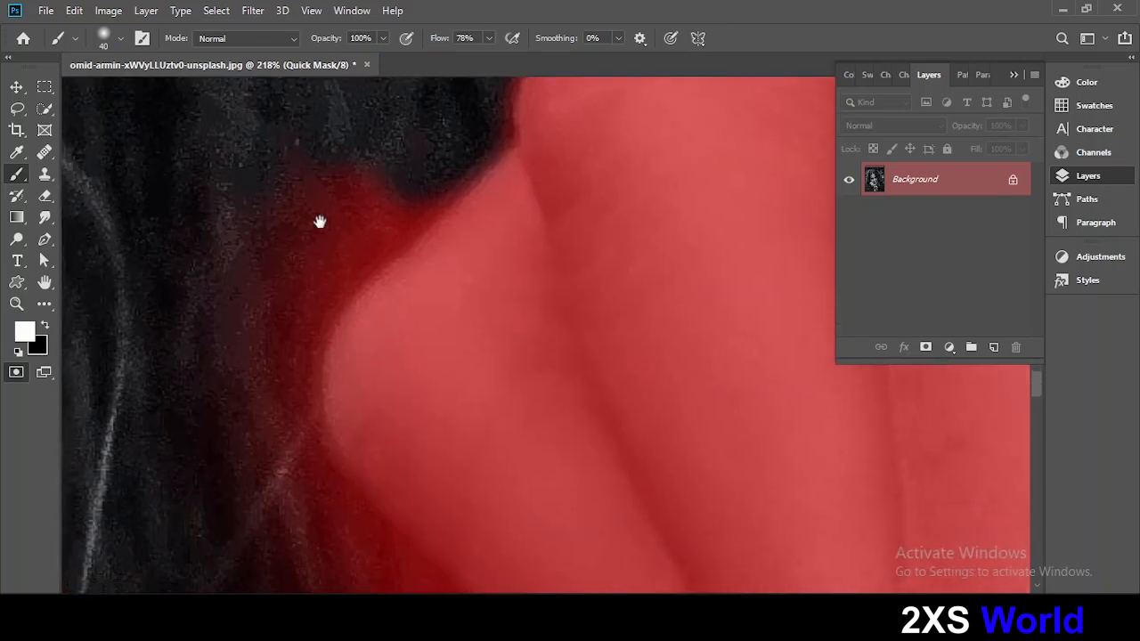
mouse_move(466, 149)
left_mouse_down()
mouse_move(333, 236)
mouse_move(303, 196)
mouse_move(383, 234)
mouse_move(178, 216)
mouse_move(238, 405)
mouse_move(295, 353)
mouse_move(260, 409)
left_mouse_up()
scroll(260, 409, "down", 3)
scroll(311, 351, "down", 2)
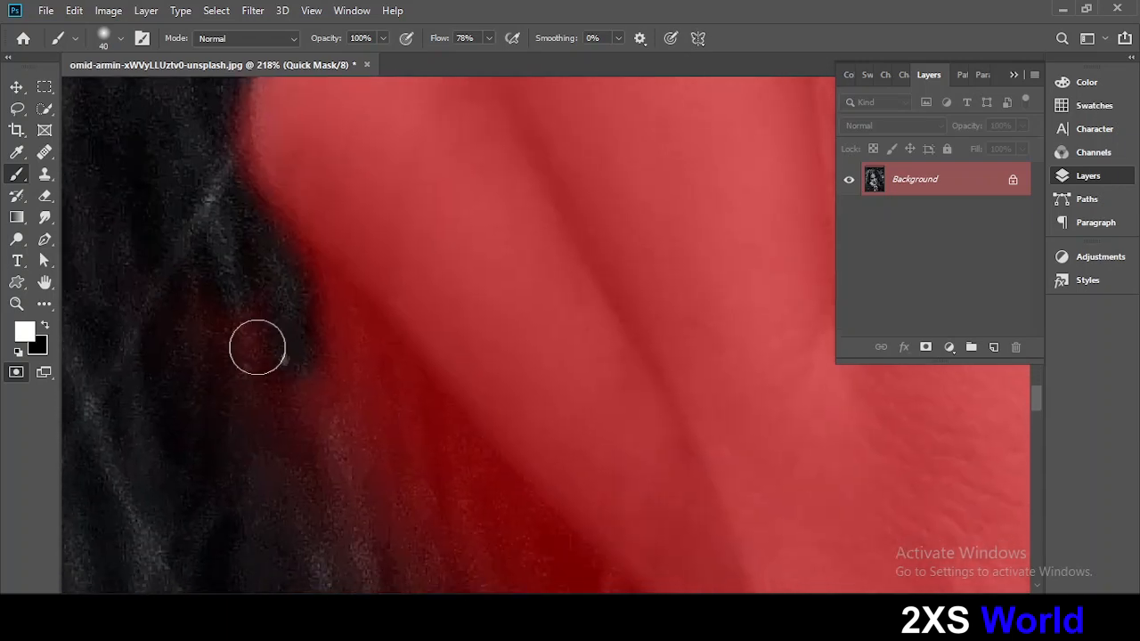
scroll(94, 249, "left", 2)
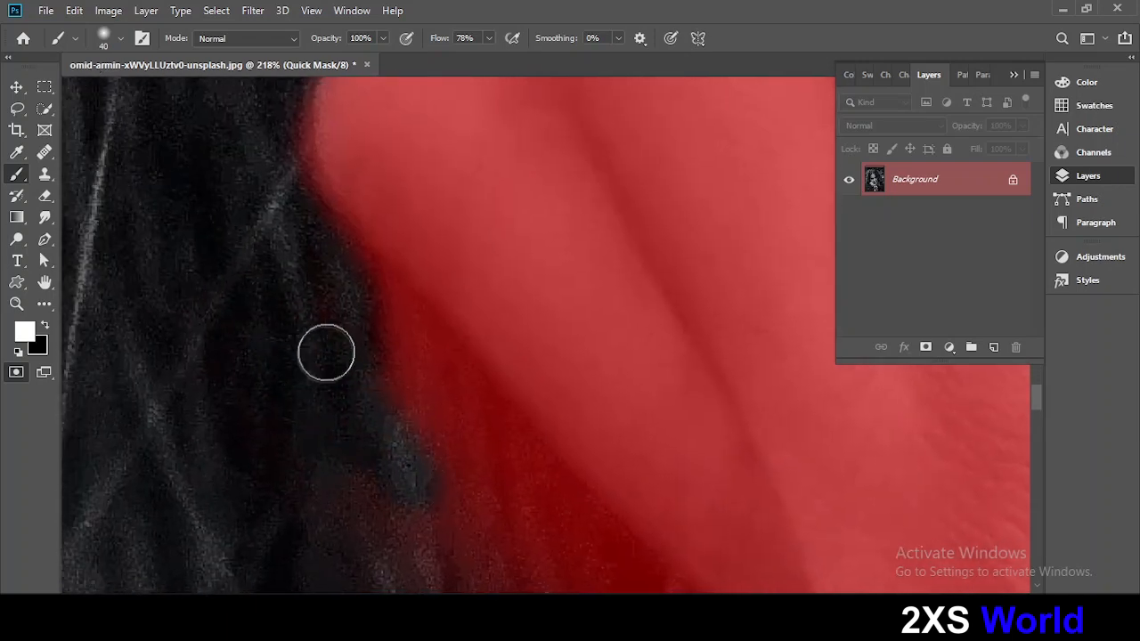
scroll(308, 250, "down", 3)
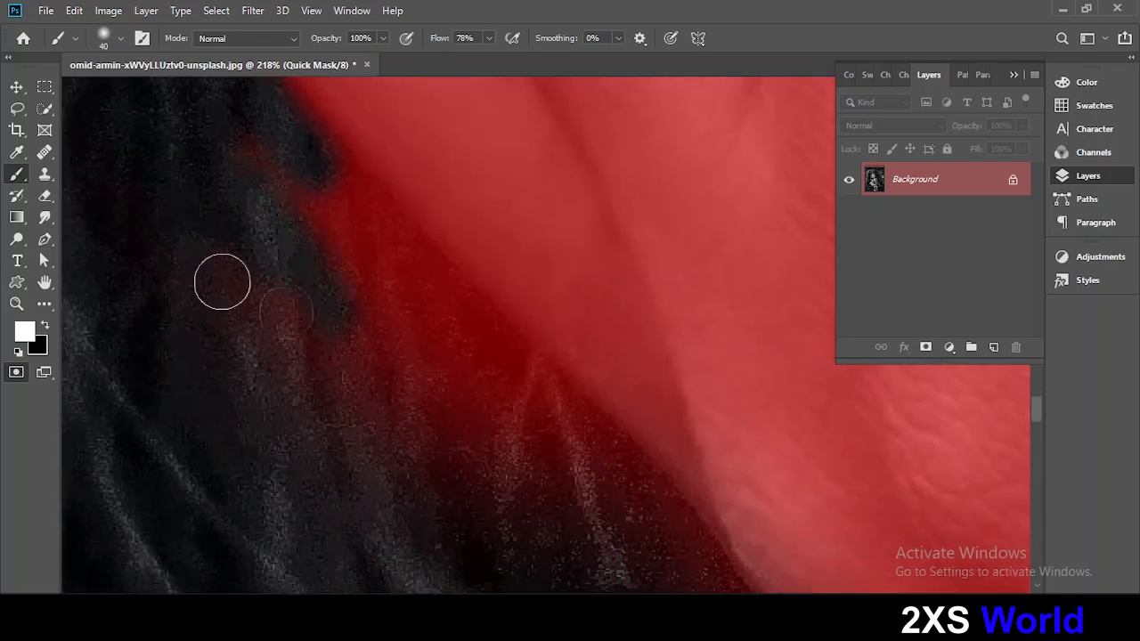
Erase the mask from the dark hair under the hand, following its lower edge to the sweater cuff.
mouse_move(584, 439)
left_mouse_down()
mouse_move(488, 324)
mouse_move(322, 165)
mouse_move(304, 184)
mouse_move(385, 314)
mouse_move(384, 258)
mouse_move(543, 464)
mouse_move(449, 492)
left_mouse_up()
scroll(262, 272, "down", 3)
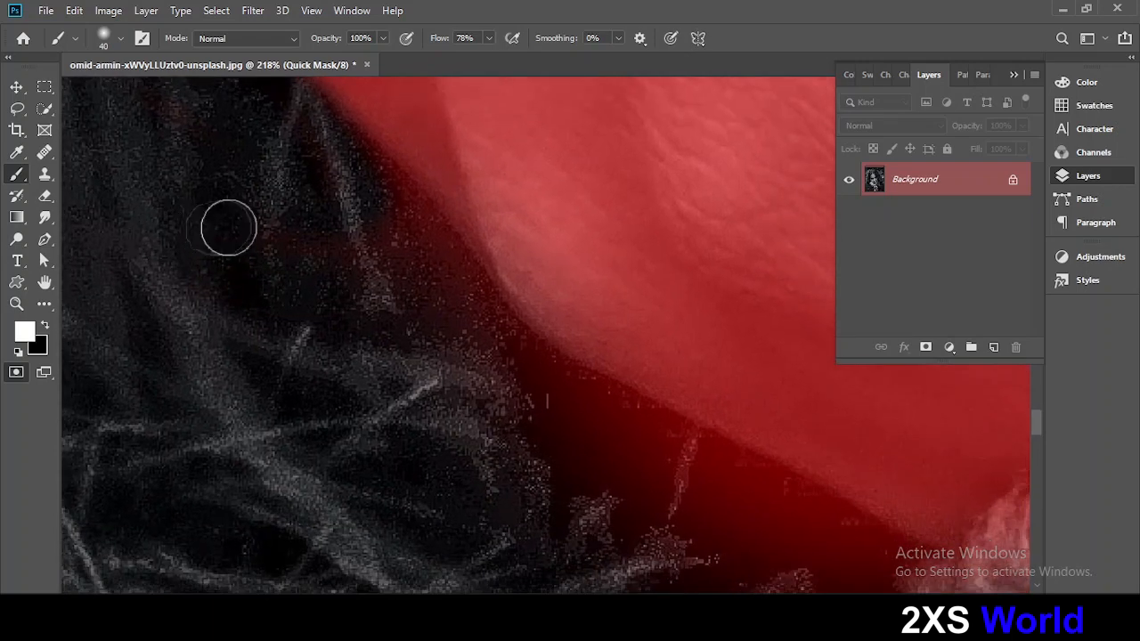
mouse_move(381, 182)
left_mouse_down()
mouse_move(588, 392)
mouse_move(453, 346)
mouse_move(409, 245)
mouse_move(447, 267)
mouse_move(341, 278)
mouse_move(201, 193)
mouse_move(309, 275)
mouse_move(401, 268)
mouse_move(352, 237)
mouse_move(756, 442)
mouse_move(606, 405)
mouse_move(456, 346)
left_mouse_up()
scroll(204, 193, "down", 3)
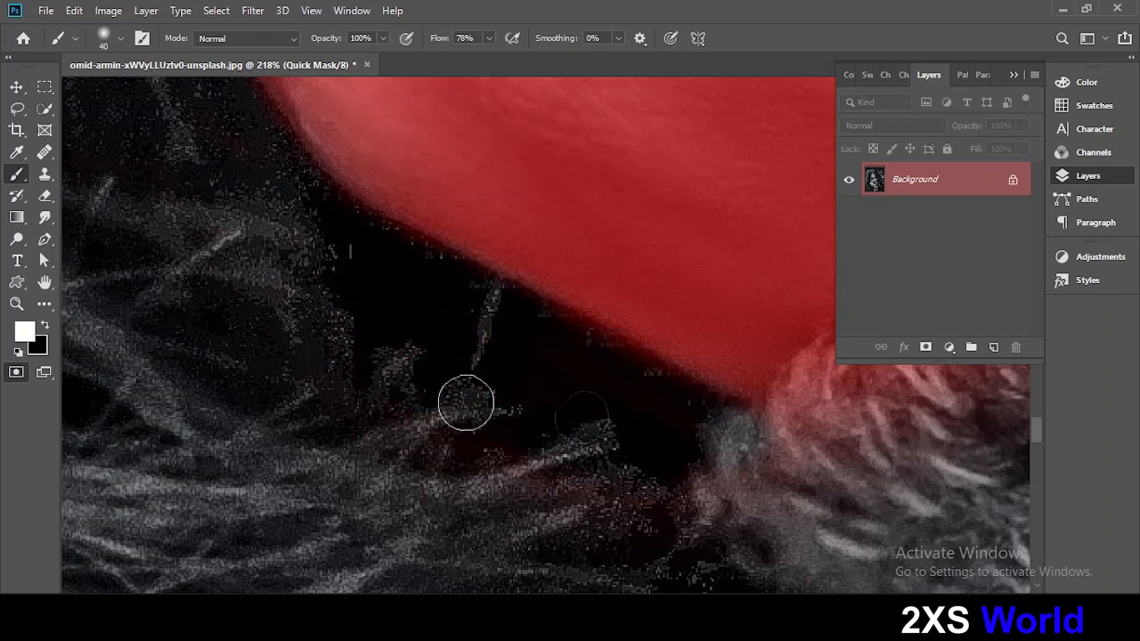
mouse_move(466, 403)
left_mouse_down()
mouse_move(575, 451)
mouse_move(223, 369)
left_mouse_up()
Erase the mask from the knitted sweater cuff along the whole wrist edge.
mouse_move(552, 363)
left_mouse_down()
mouse_move(536, 329)
mouse_move(429, 368)
mouse_move(459, 340)
mouse_move(543, 416)
left_mouse_up()
scroll(534, 328, "down", 1)
left_click_drag(617, 397, 439, 455)
mouse_move(490, 342)
left_mouse_down()
mouse_move(407, 384)
mouse_move(661, 327)
mouse_move(414, 427)
left_mouse_up()
left_click_drag(263, 423, 614, 333)
left_click_drag(614, 333, 434, 365)
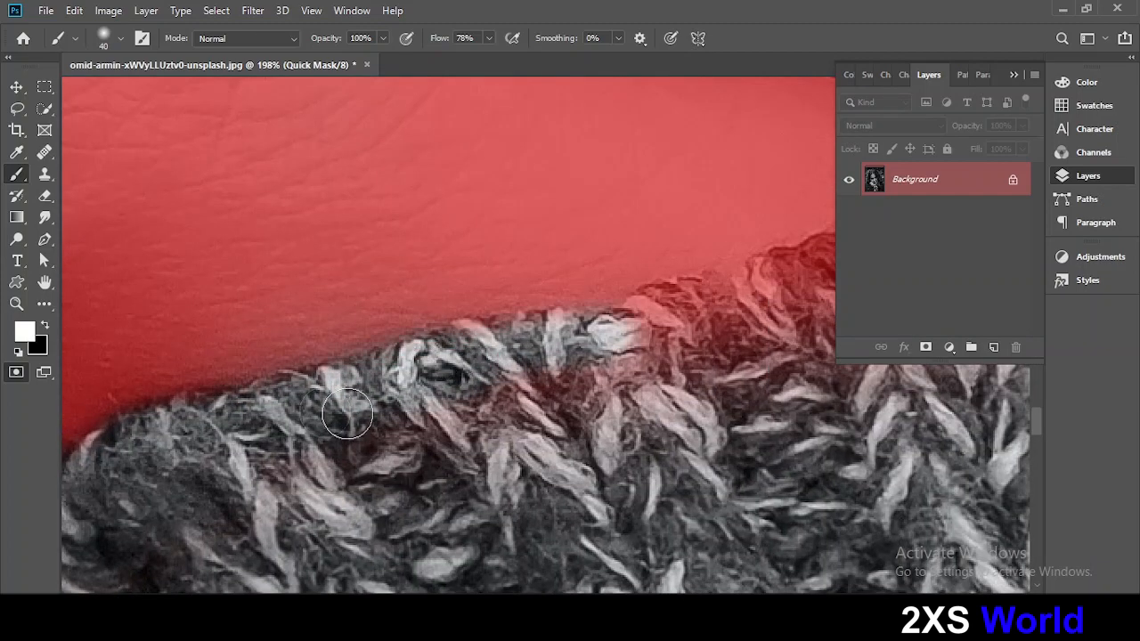
left_click_drag(348, 413, 187, 506)
left_click_drag(623, 356, 594, 427)
mouse_move(611, 436)
left_mouse_down()
mouse_move(593, 460)
mouse_move(564, 385)
left_mouse_up()
left_click_drag(802, 339, 385, 389)
mouse_move(392, 410)
left_mouse_down()
mouse_move(602, 383)
mouse_move(483, 374)
mouse_move(339, 392)
mouse_move(272, 420)
left_mouse_up()
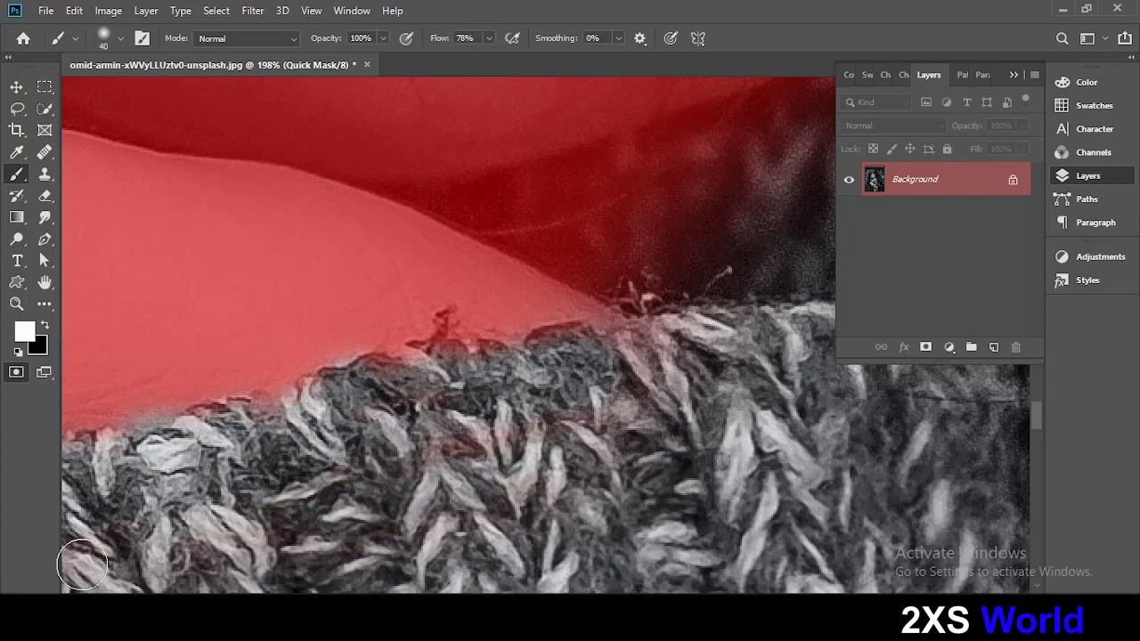
left_click_drag(422, 377, 478, 389)
left_click_drag(395, 460, 181, 589)
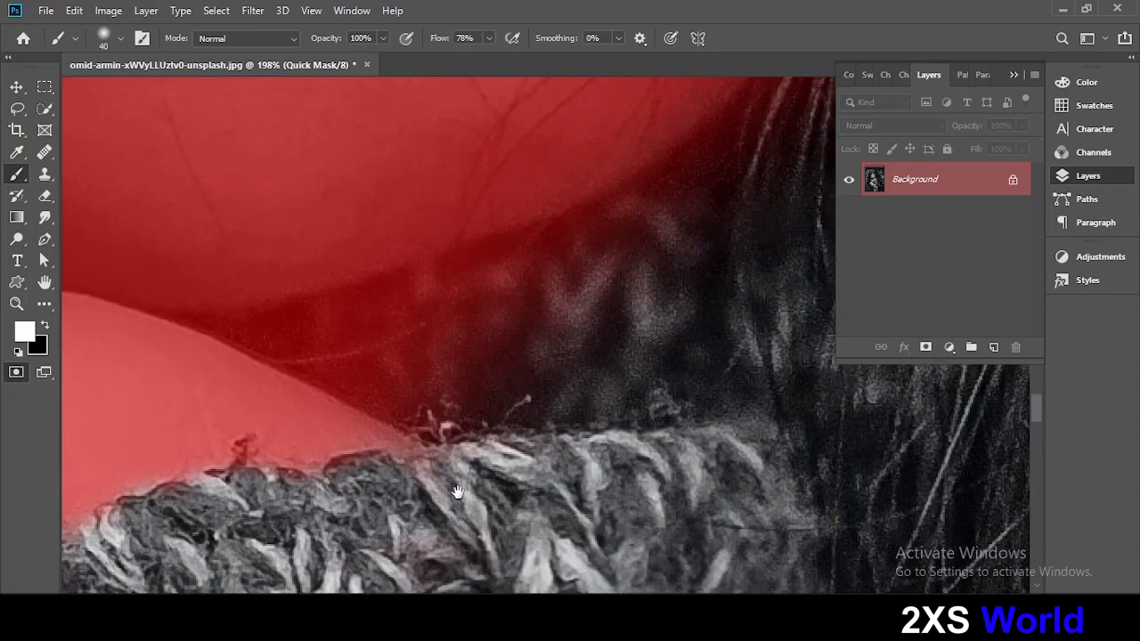
Erase the mask from the dark gap between the chin and the cuff, using a 10 px brush in the narrow corner.
left_click_drag(543, 258, 293, 334)
mouse_move(593, 340)
left_mouse_down()
mouse_move(642, 242)
mouse_move(710, 161)
mouse_move(544, 254)
mouse_move(670, 193)
mouse_move(747, 220)
mouse_move(530, 434)
mouse_move(358, 374)
left_mouse_up()
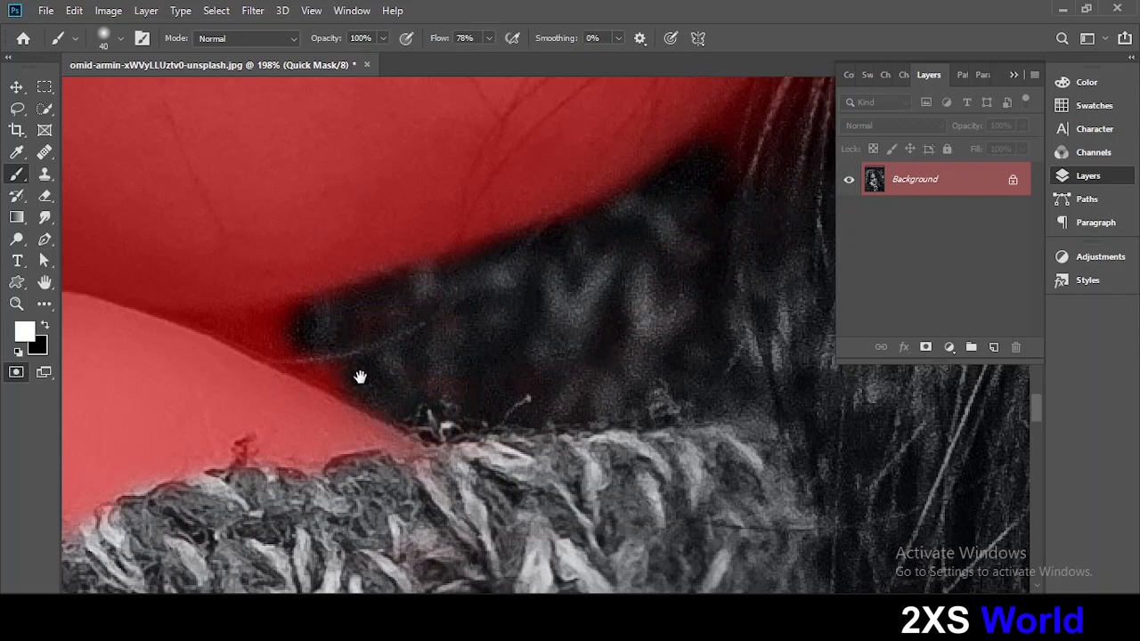
scroll(360, 377, "up", 3)
key("bracketleft")
key("bracketleft")
key("bracketleft")
mouse_move(160, 353)
left_mouse_down()
mouse_move(319, 350)
mouse_move(330, 358)
mouse_move(308, 410)
mouse_move(499, 477)
left_mouse_up()
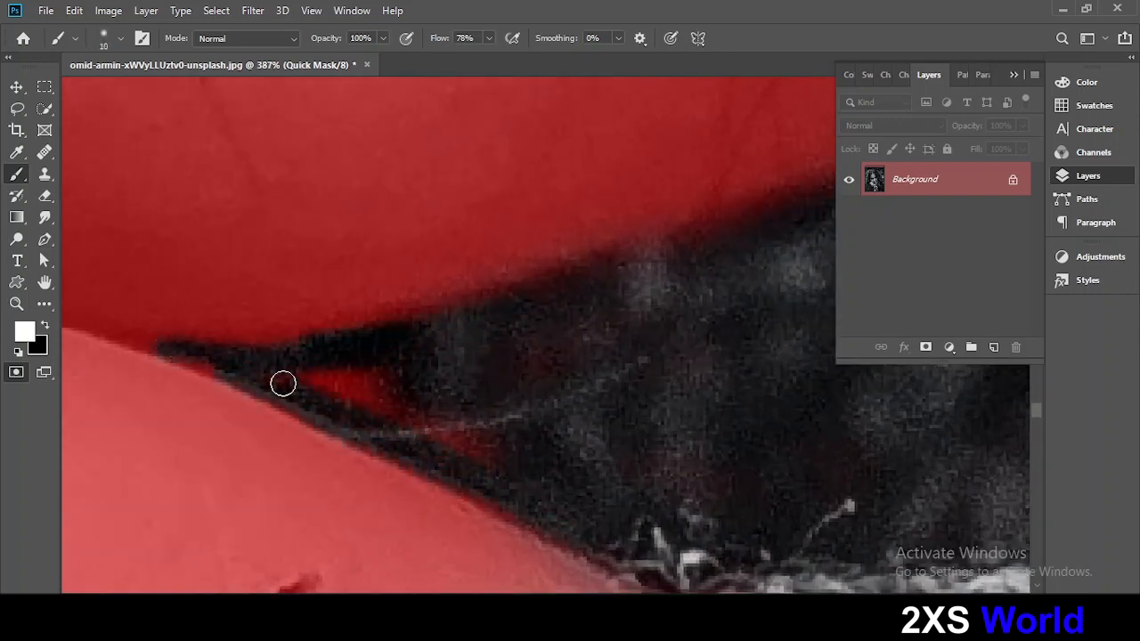
left_click_drag(283, 383, 505, 459)
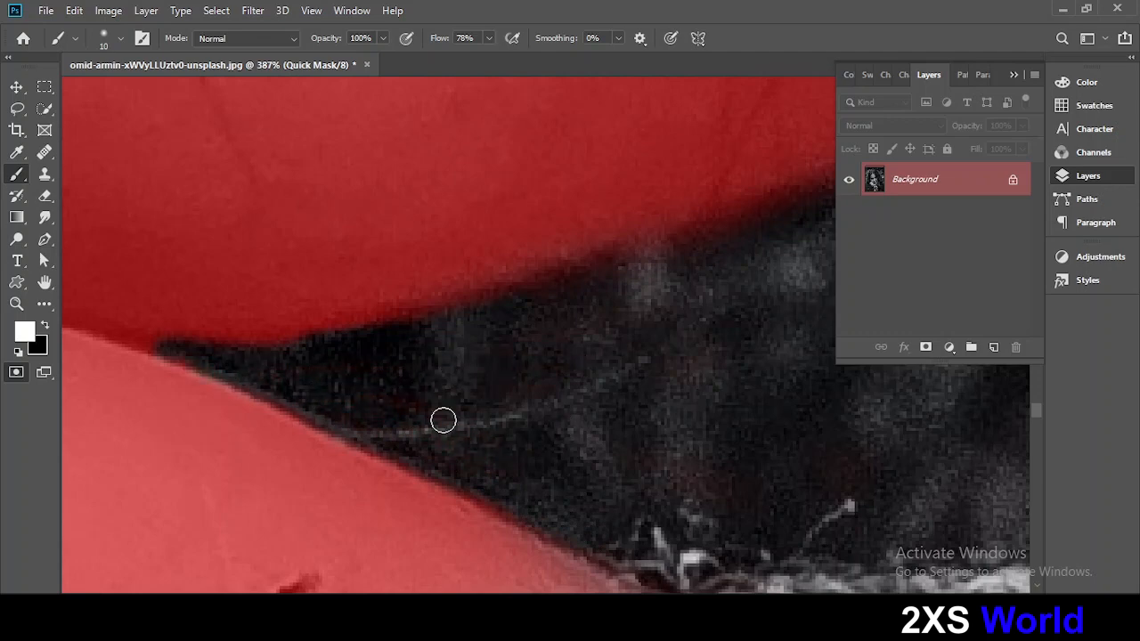
Enlarge the brush to 30 px and erase the mask from the hair along the right side of the jaw and cheek.
scroll(759, 498, "down", 4)
key("bracketright")
key("bracketright")
key("bracketright")
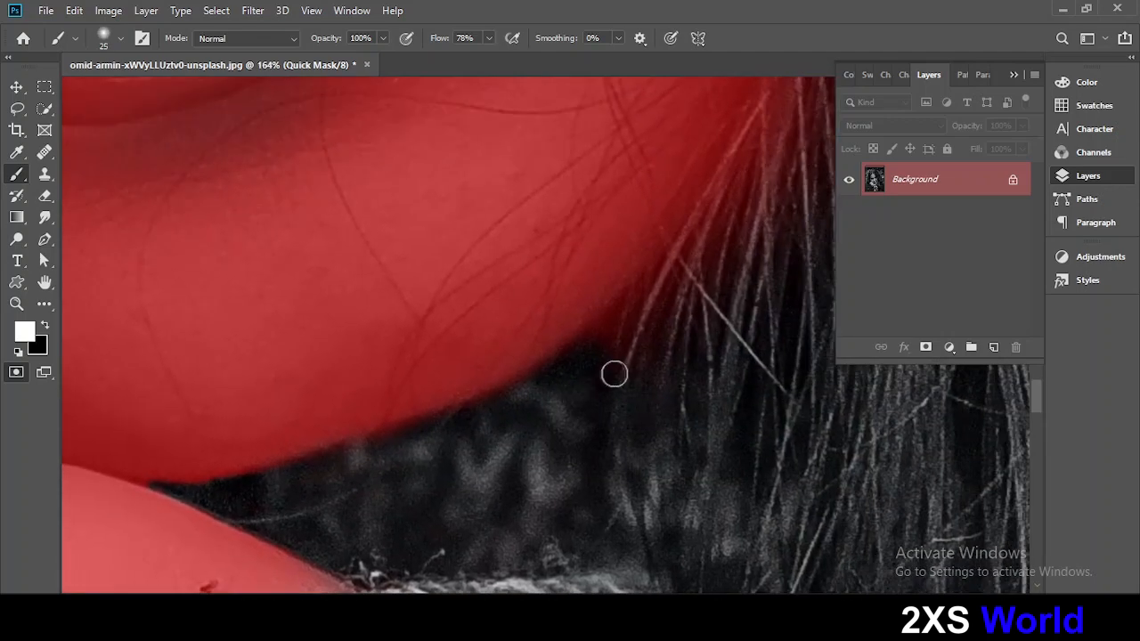
scroll(627, 410, "up", 3)
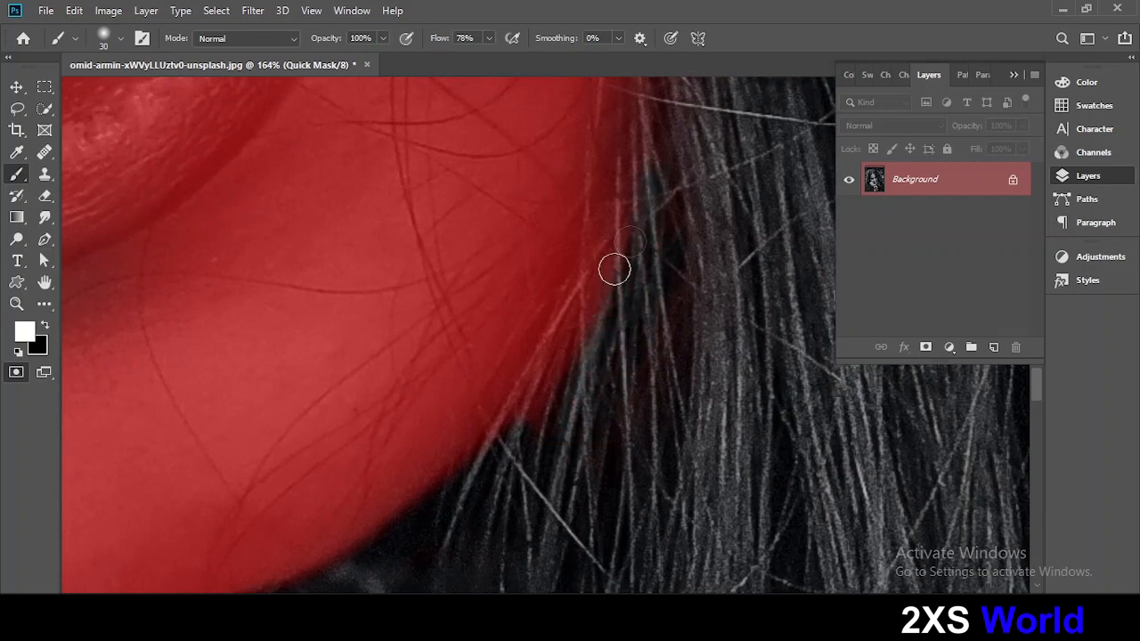
scroll(596, 411, "up", 3)
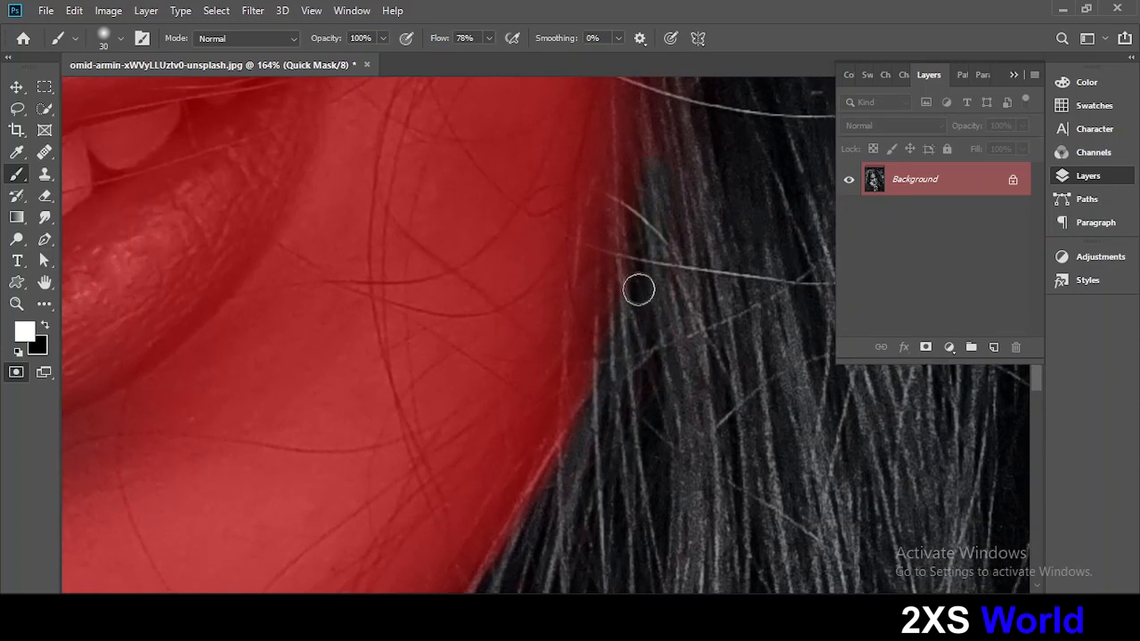
scroll(670, 351, "up", 3)
scroll(633, 258, "up", 3)
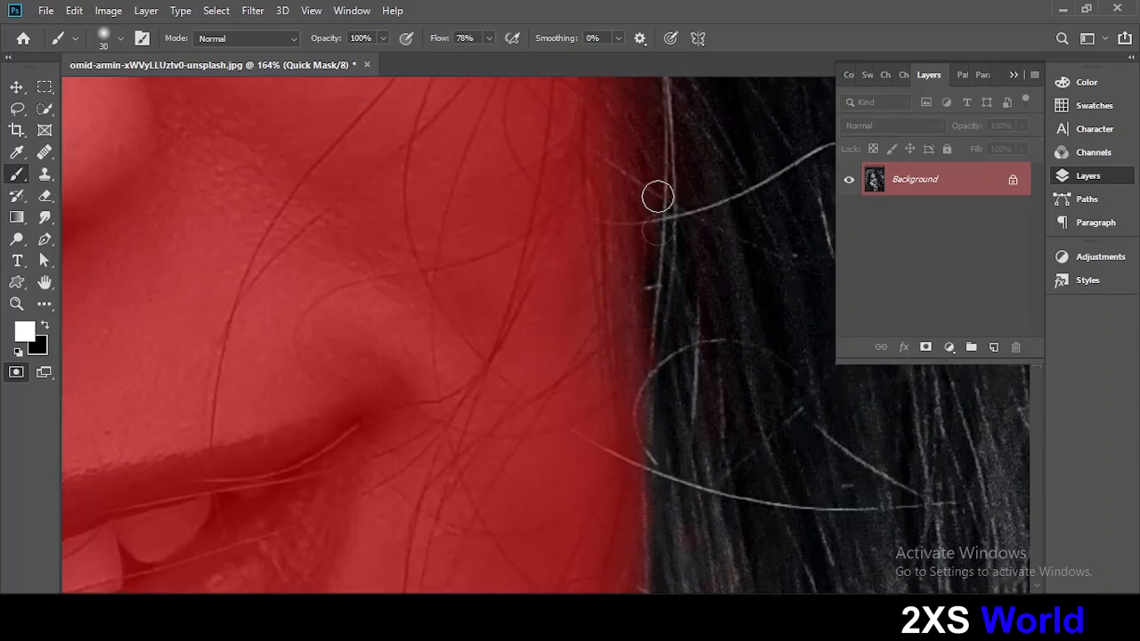
left_click_drag(693, 266, 738, 412)
mouse_move(702, 261)
left_mouse_down()
mouse_move(738, 353)
mouse_move(807, 458)
mouse_move(782, 547)
left_mouse_up()
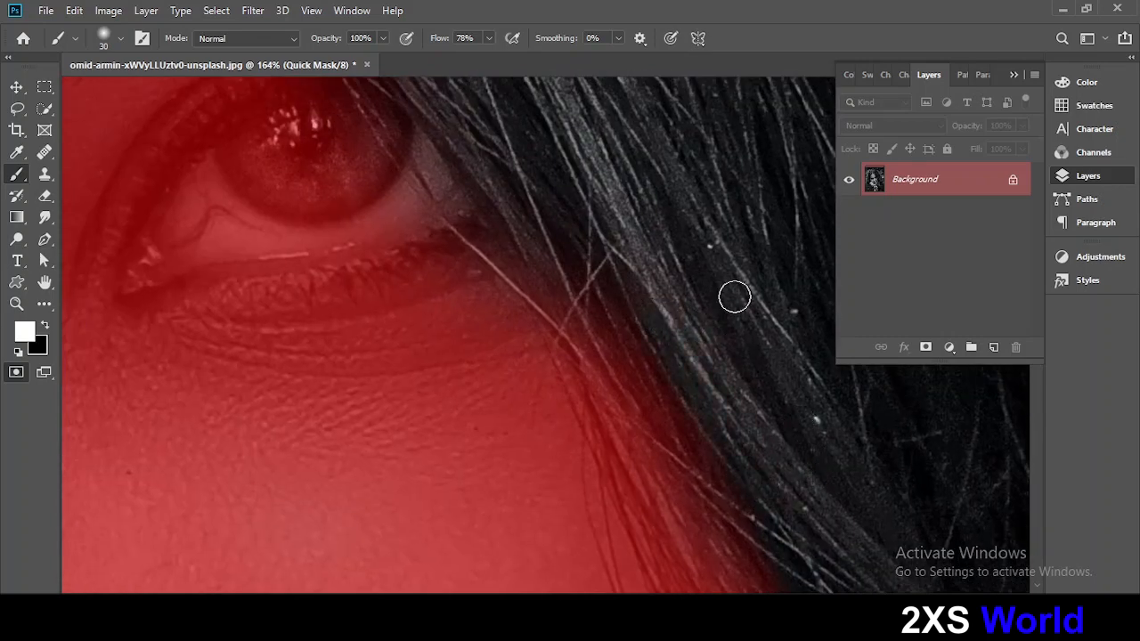
Restore the mask on the skin below the right-hand eye's outer corner and erase it from the eyeball.
scroll(686, 319, "down", 3)
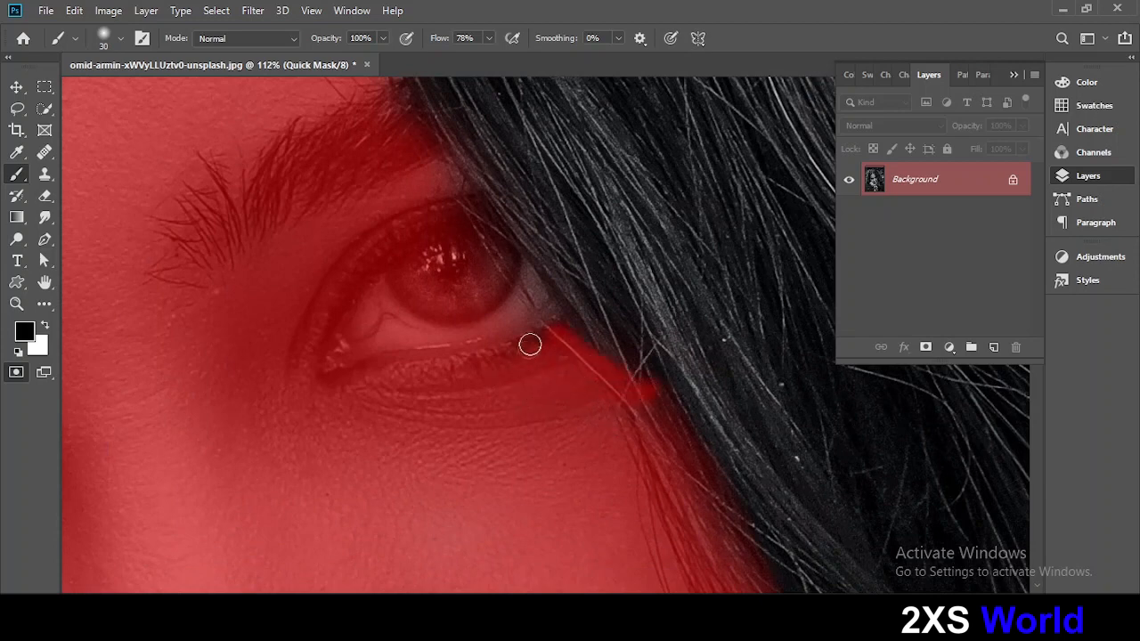
mouse_move(470, 264)
left_mouse_down()
mouse_move(541, 453)
mouse_move(586, 398)
mouse_move(564, 372)
mouse_move(494, 389)
left_mouse_up()
scroll(534, 463, "up", 2)
key("x")
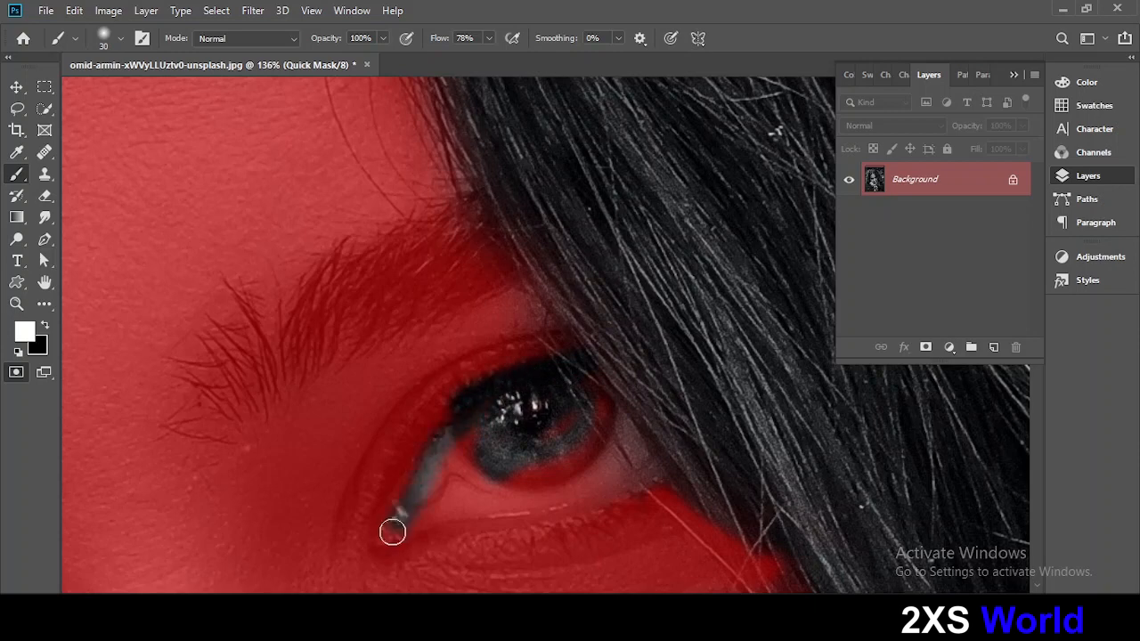
mouse_move(458, 431)
left_mouse_down()
mouse_move(430, 522)
mouse_move(568, 497)
left_mouse_up()
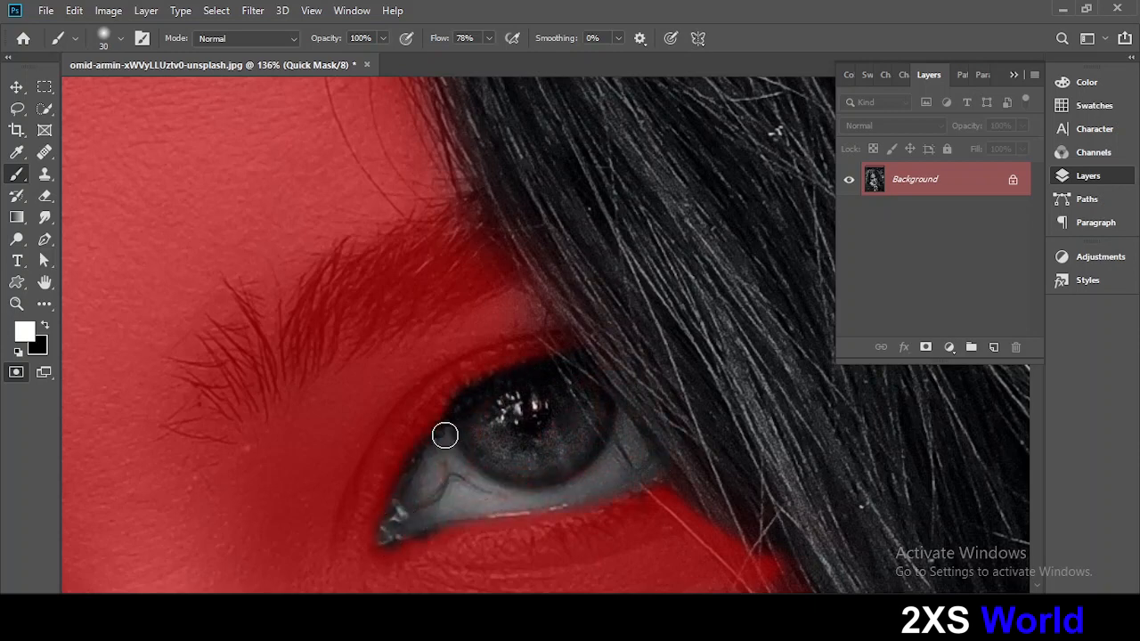
Enlarge the brush to 40 px and erase the mask from the hair on the right side of the parting above the forehead.
left_click_drag(616, 221, 648, 316)
scroll(633, 304, "up", 5)
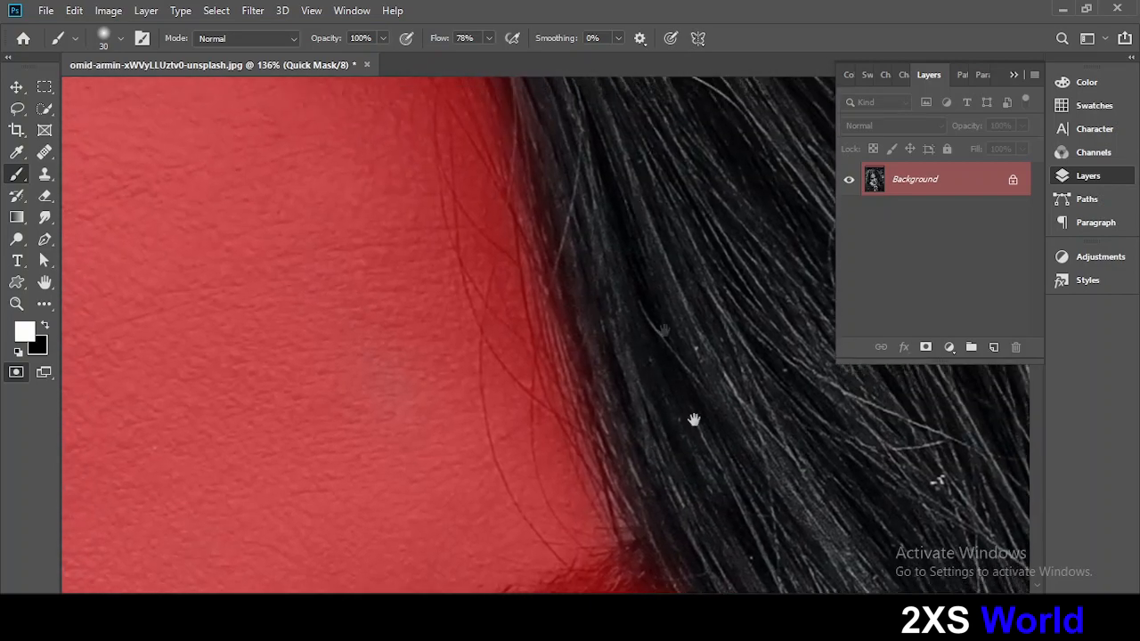
scroll(440, 360, "up", 3)
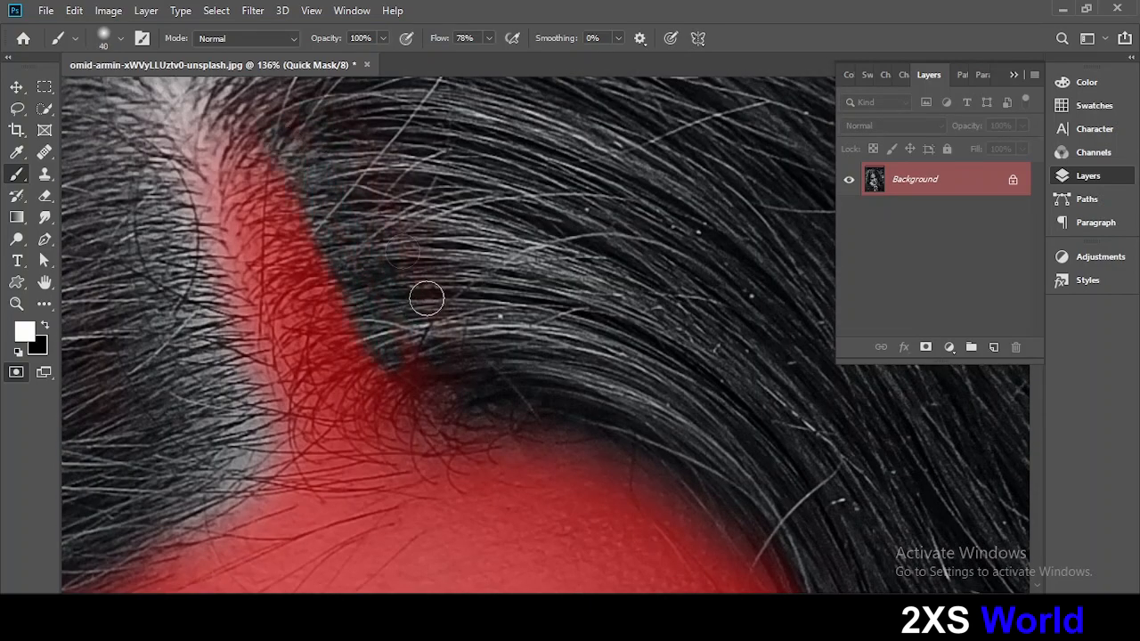
left_click_drag(329, 223, 360, 359)
scroll(422, 283, "down", 3)
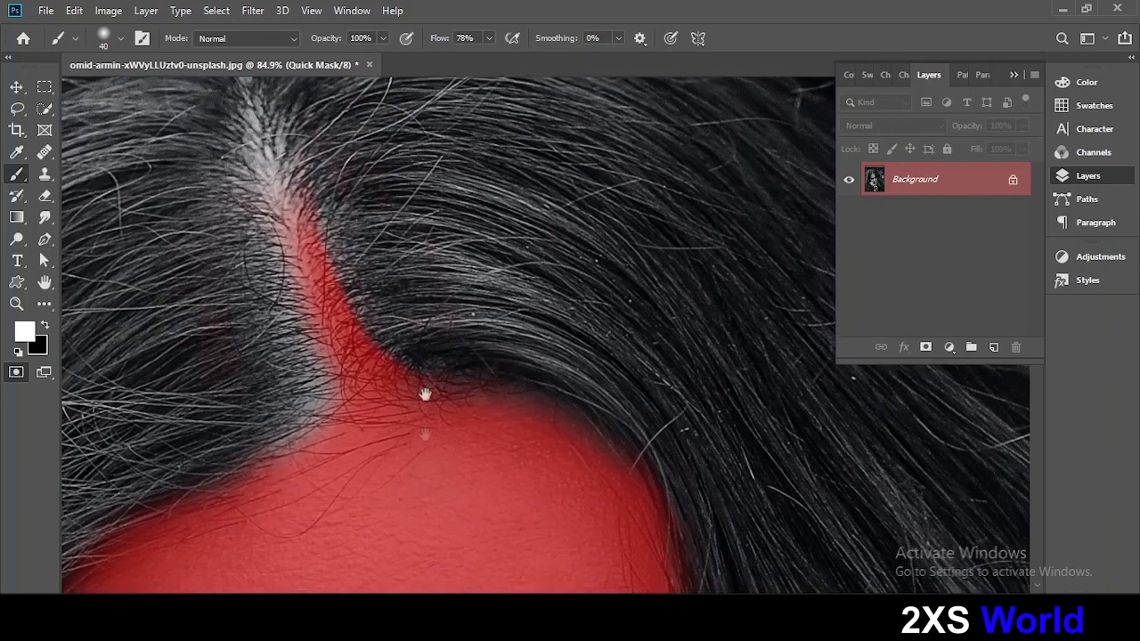
Paint the mask over the bare scalp on the left side of the parting and along the adjoining forehead hairline.
scroll(338, 457, "up", 2)
key("x")
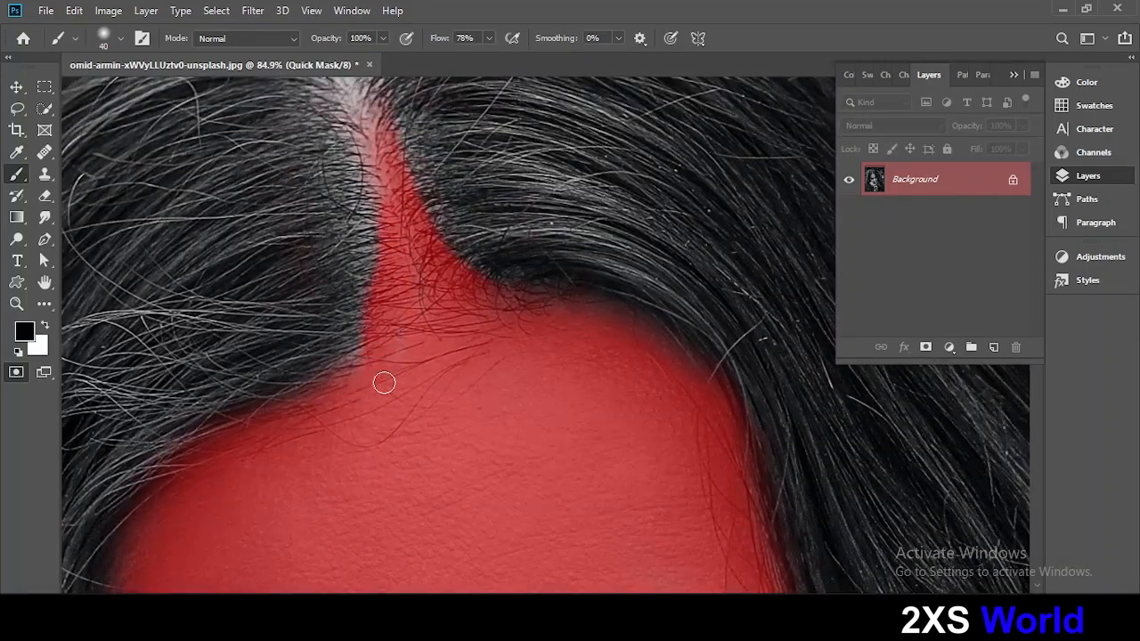
scroll(305, 454, "down", 2)
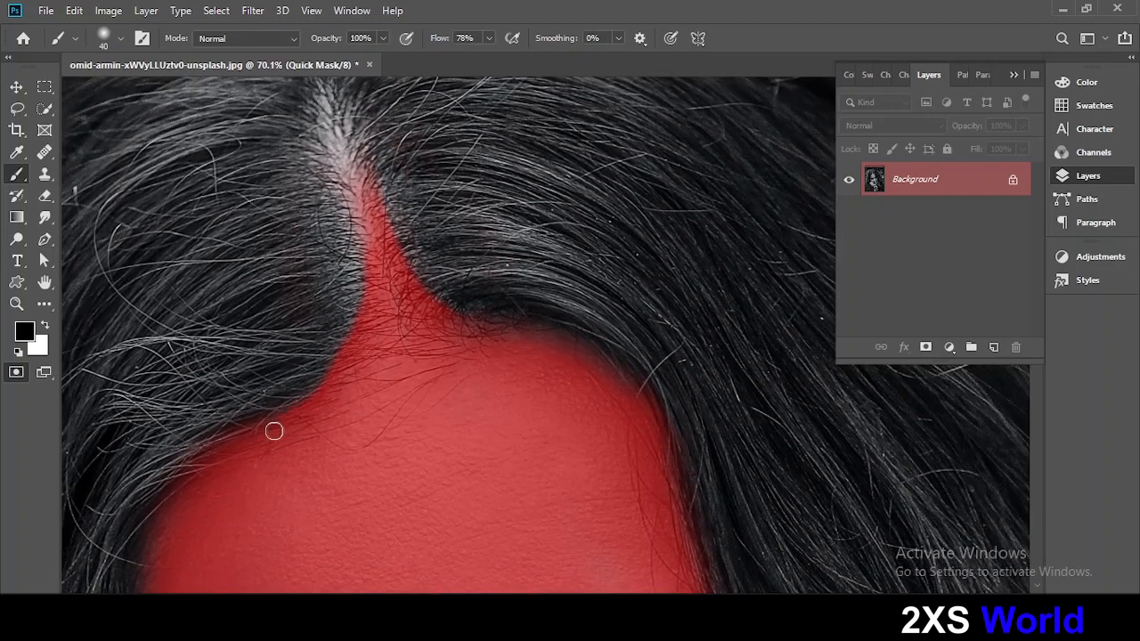
Erase the mask from the whole left-hand eyeball, following the upper and lower eyelid edges.
scroll(272, 430, "down", 6)
scroll(444, 407, "up", 3)
key("x")
left_click_drag(420, 372, 596, 346)
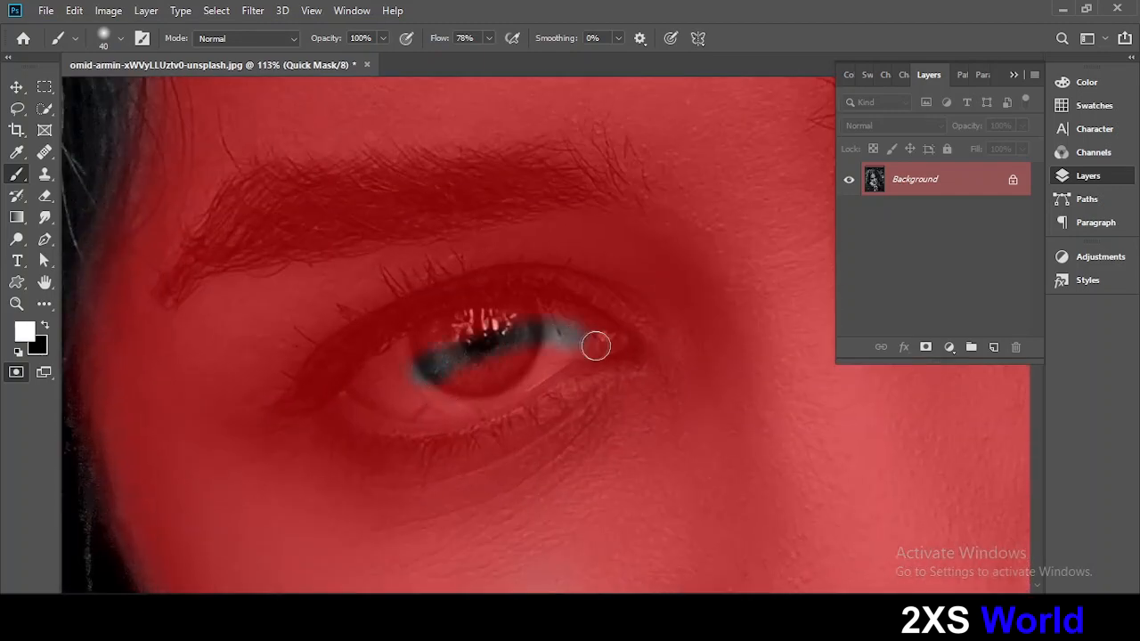
mouse_move(545, 307)
left_mouse_down()
mouse_move(476, 318)
mouse_move(387, 355)
left_mouse_up()
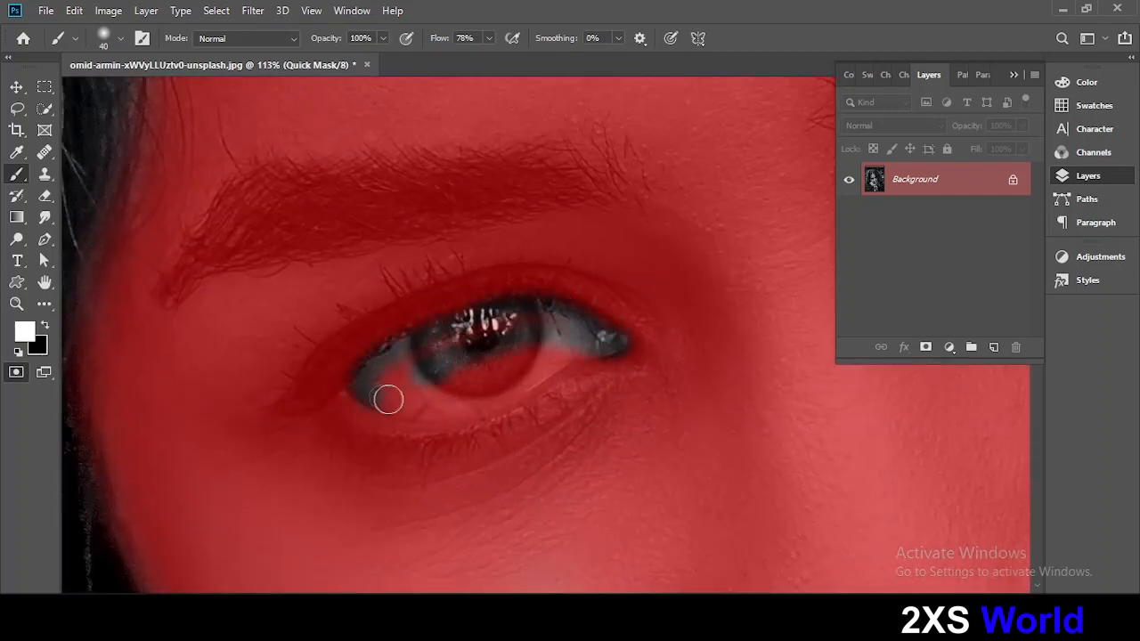
left_click_drag(388, 400, 577, 350)
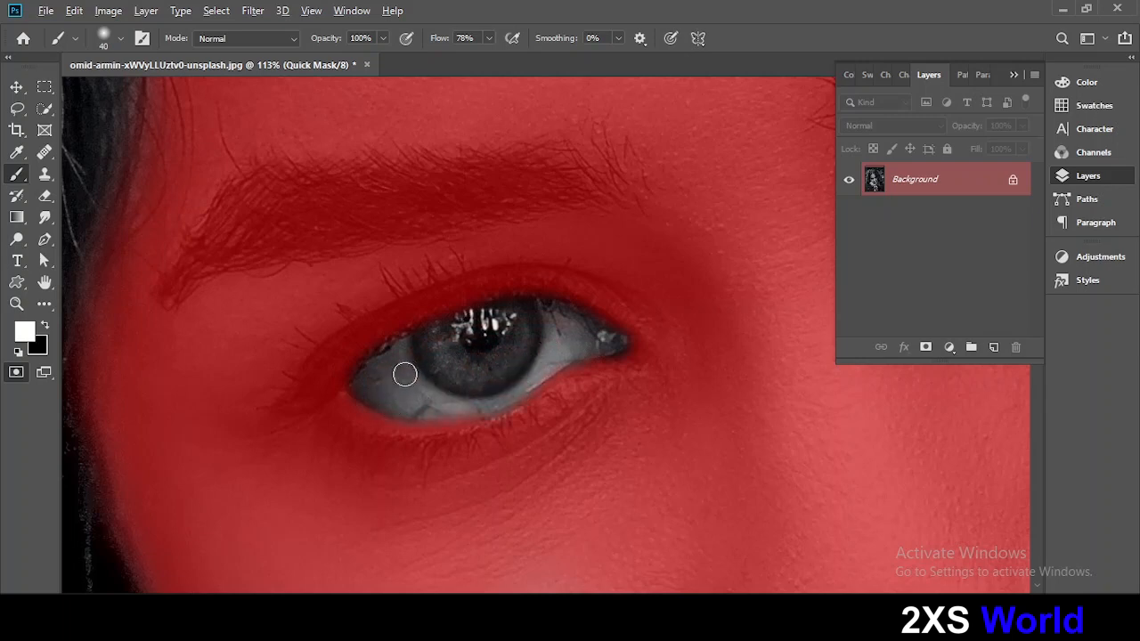
scroll(402, 374, "down", 2)
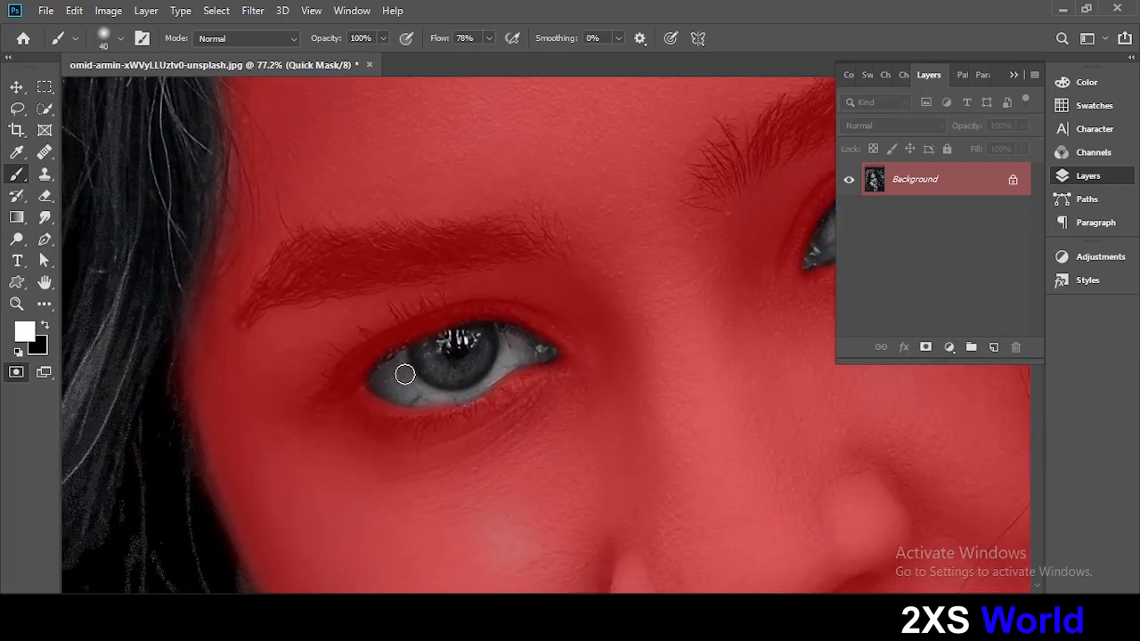
Convert the Quick Mask to a selection of the face and hand skin and fit the image to the window.
key("q")
key("x")
key("ctrl+0")
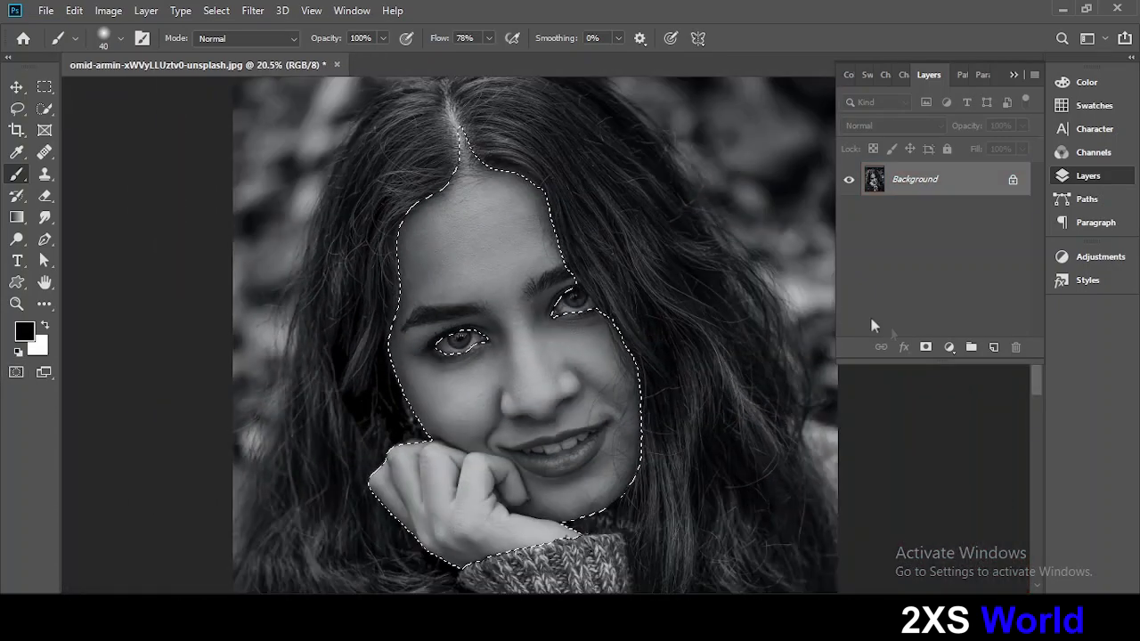
left_click(949, 348)
left_click(978, 173)
left_click(914, 149)
left_click_drag(939, 186, 1017, 348)
key("ctrl+z")
key("ctrl+z")
Add a Hue/Saturation adjustment layer for the selected skin, enable Colorize and set a warm orange-brown hue.
left_click(949, 347)
left_click(994, 189)
left_click(780, 369)
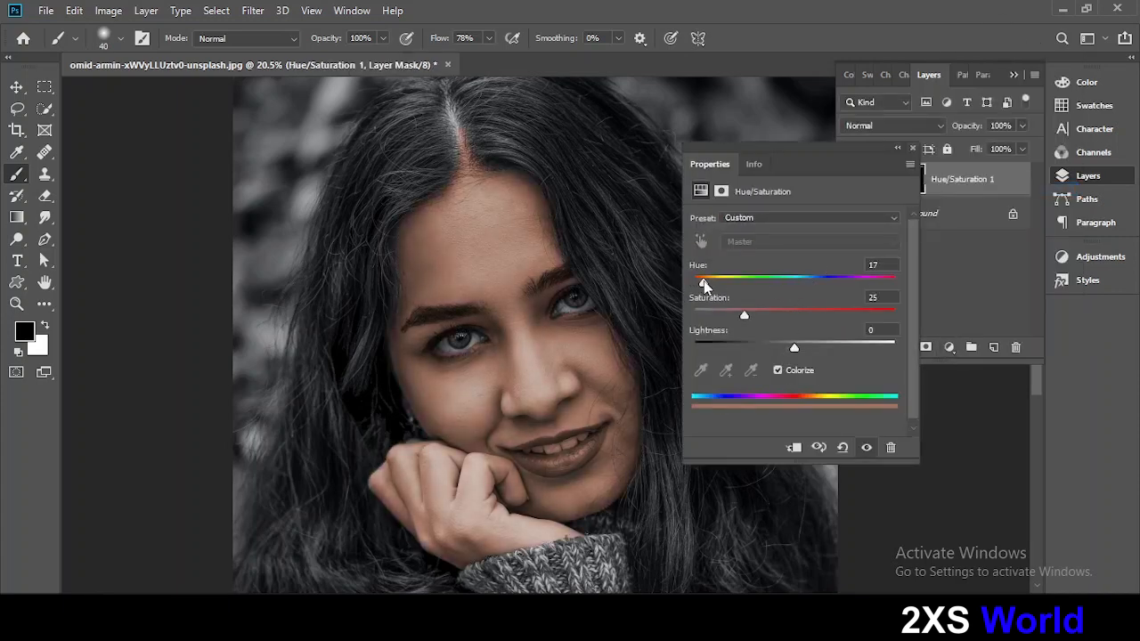
left_click_drag(708, 285, 709, 285)
left_click(913, 149)
Paint a new Quick Mask over the irises of both eyes with the 40 px brush.
scroll(579, 325, "up", 10)
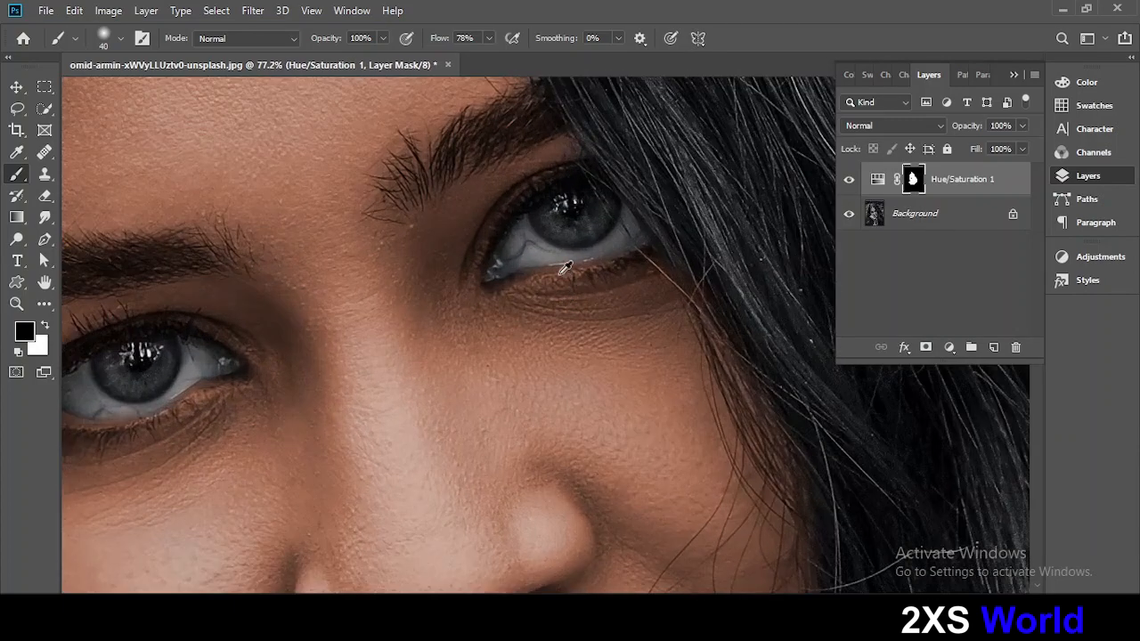
key("q")
key("x")
scroll(519, 279, "up", 1)
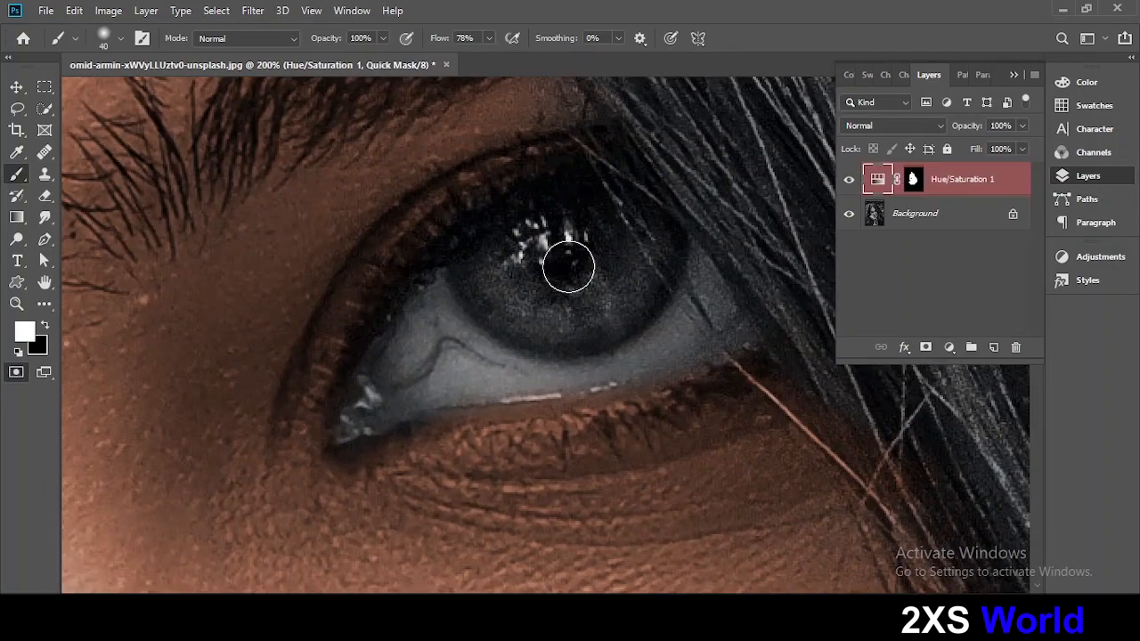
key("x")
mouse_move(568, 266)
left_mouse_down()
mouse_move(586, 234)
mouse_move(643, 208)
mouse_move(596, 318)
mouse_move(516, 229)
mouse_move(593, 279)
left_mouse_up()
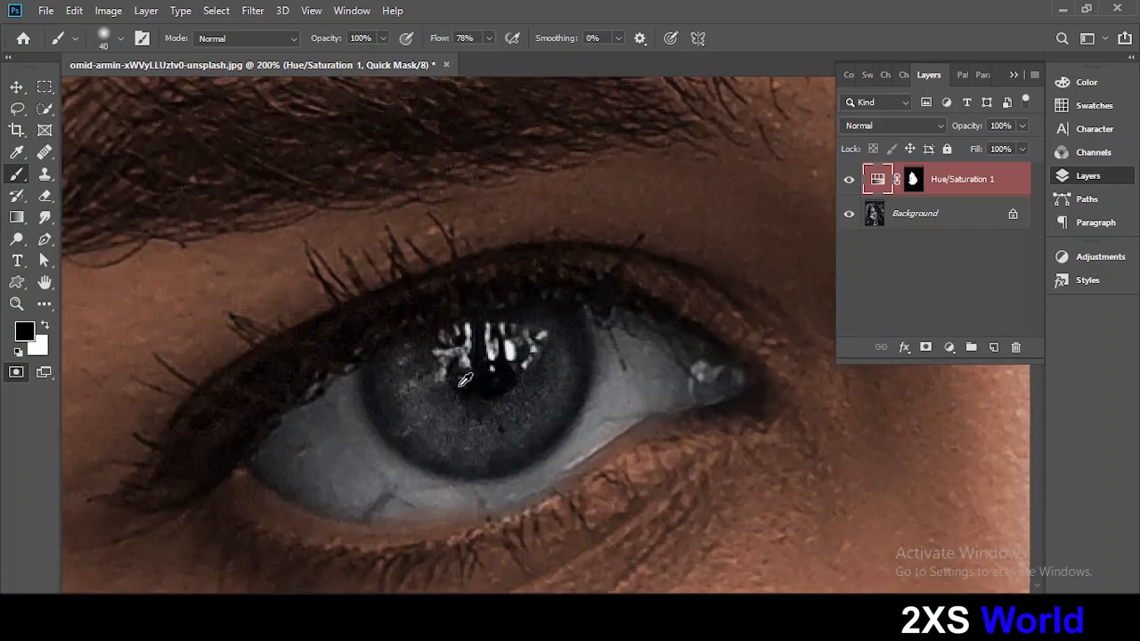
mouse_move(534, 356)
left_mouse_down()
mouse_move(519, 433)
mouse_move(437, 338)
mouse_move(501, 401)
mouse_move(451, 436)
left_mouse_up()
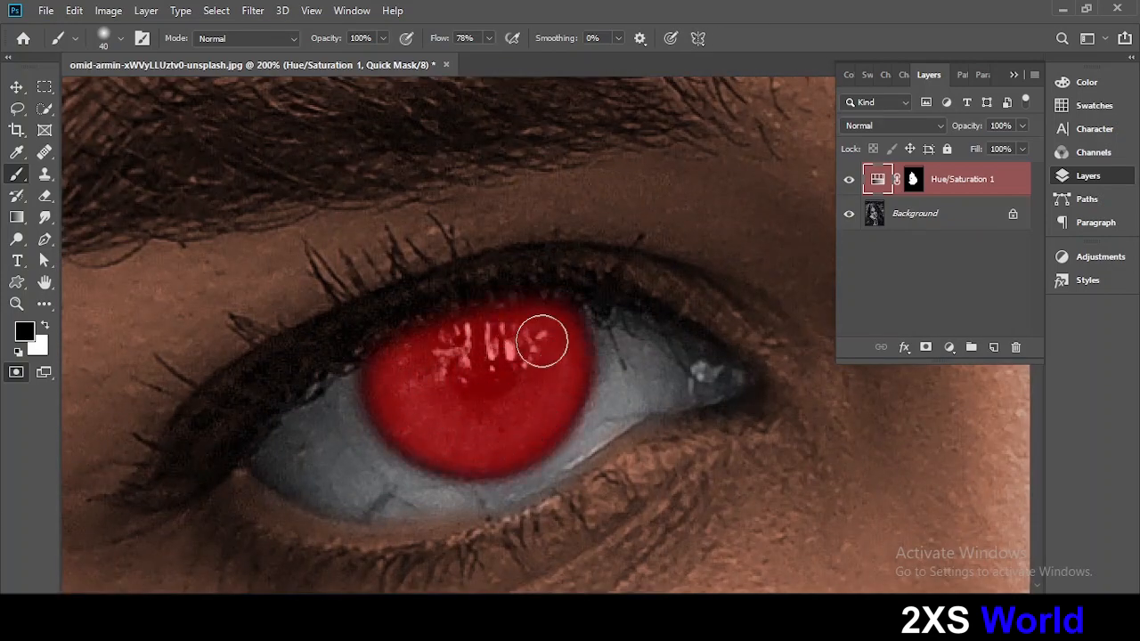
Convert the iris mask to a selection and colorize it blue with a Hue/Saturation adjustment layer at hue 239 and saturation 30.
scroll(542, 341, "down", 4)
key("q")
left_click(948, 348)
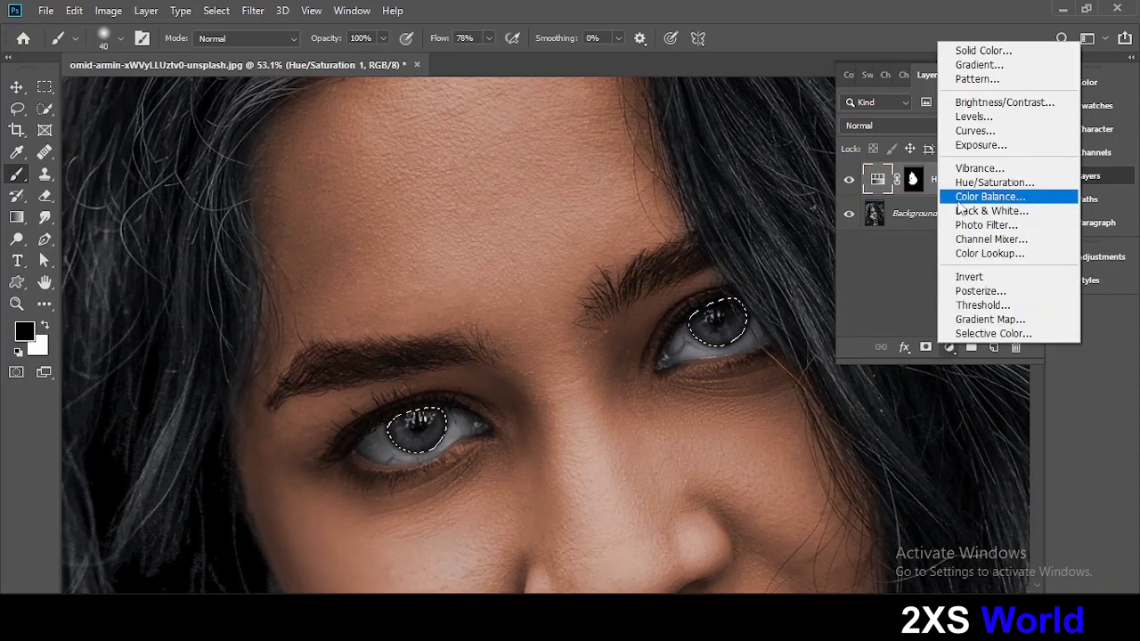
left_click(993, 182)
left_click(777, 369)
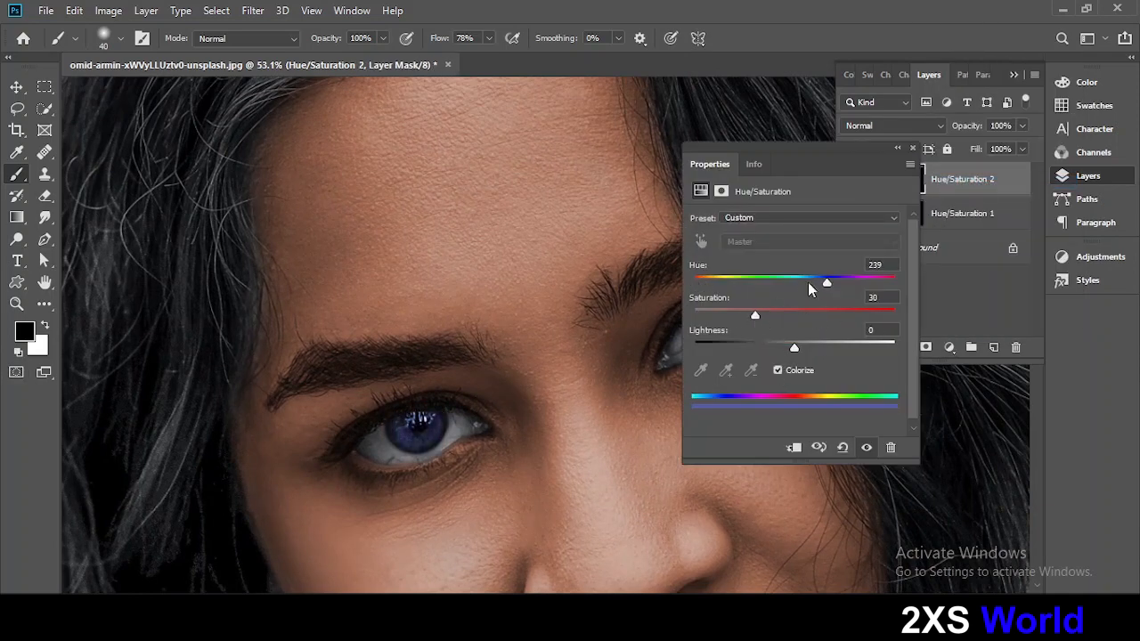
left_click(899, 147)
Start a new Quick Mask and paint it over the entire lower lip from corner to corner.
key("q")
scroll(574, 454, "down", 5)
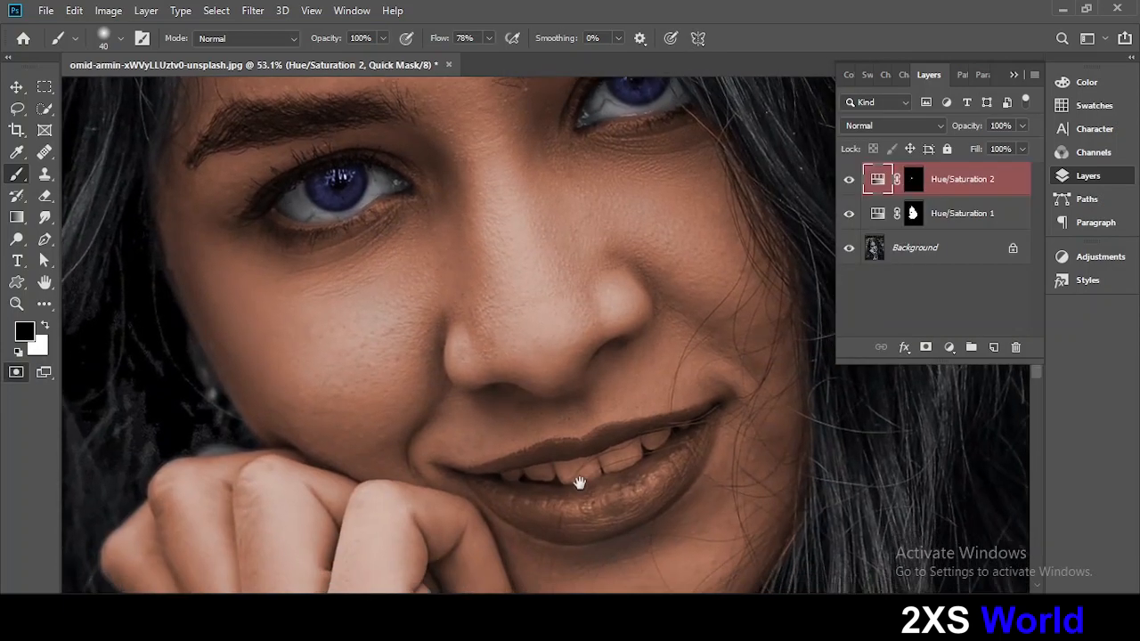
scroll(563, 425, "up", 4)
left_click_drag(458, 412, 566, 380)
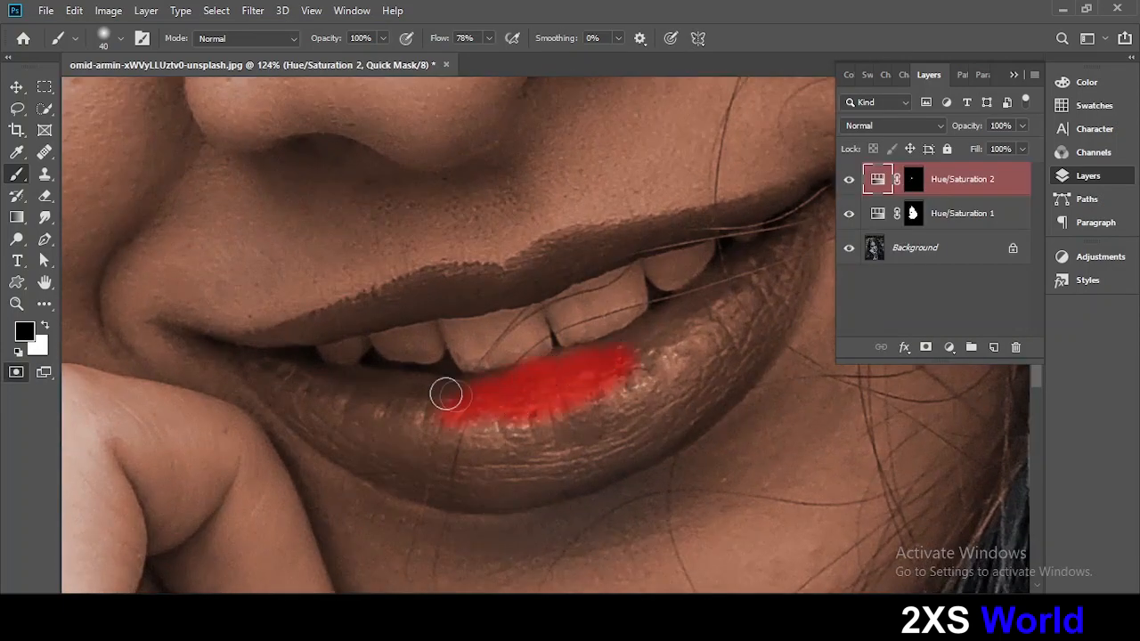
mouse_move(243, 364)
left_mouse_down()
mouse_move(592, 404)
mouse_move(439, 401)
left_mouse_up()
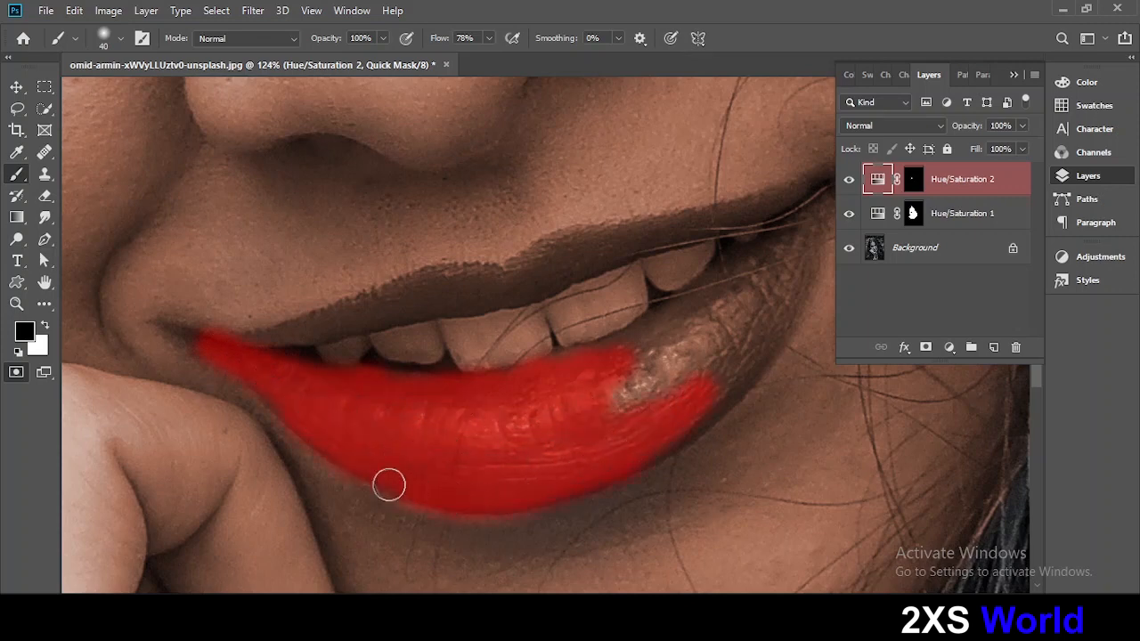
scroll(617, 278, "right", 5)
scroll(617, 278, "up", 2)
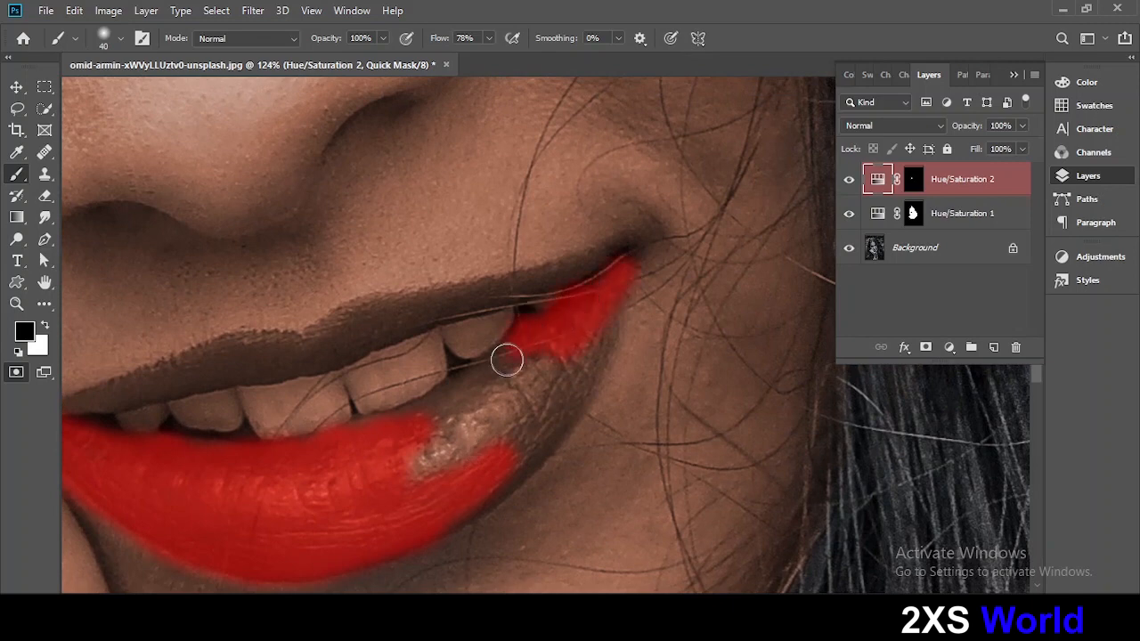
left_click_drag(358, 433, 556, 363)
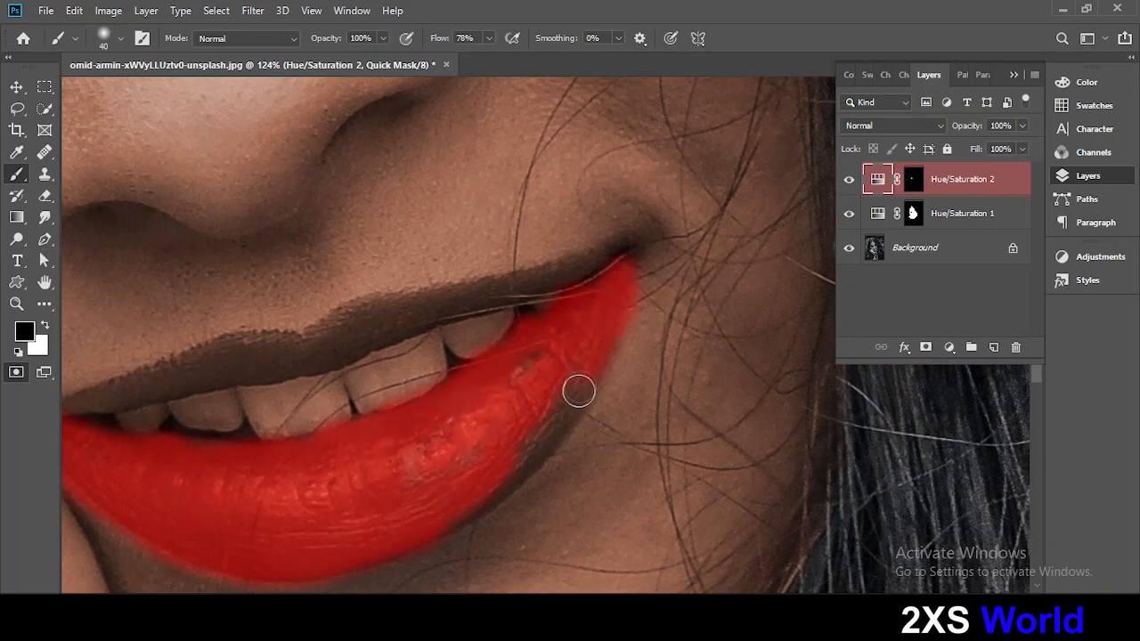
Extend the lip mask over the right-hand mouth corner and the entire upper lip.
scroll(567, 341, "up", 2)
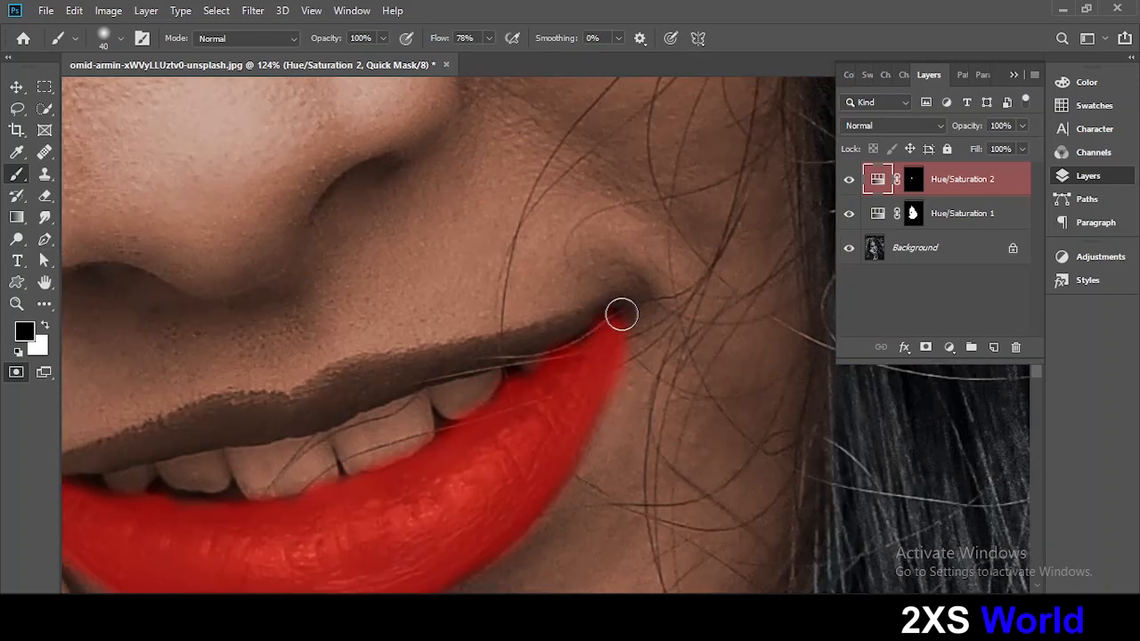
left_click_drag(618, 311, 569, 324)
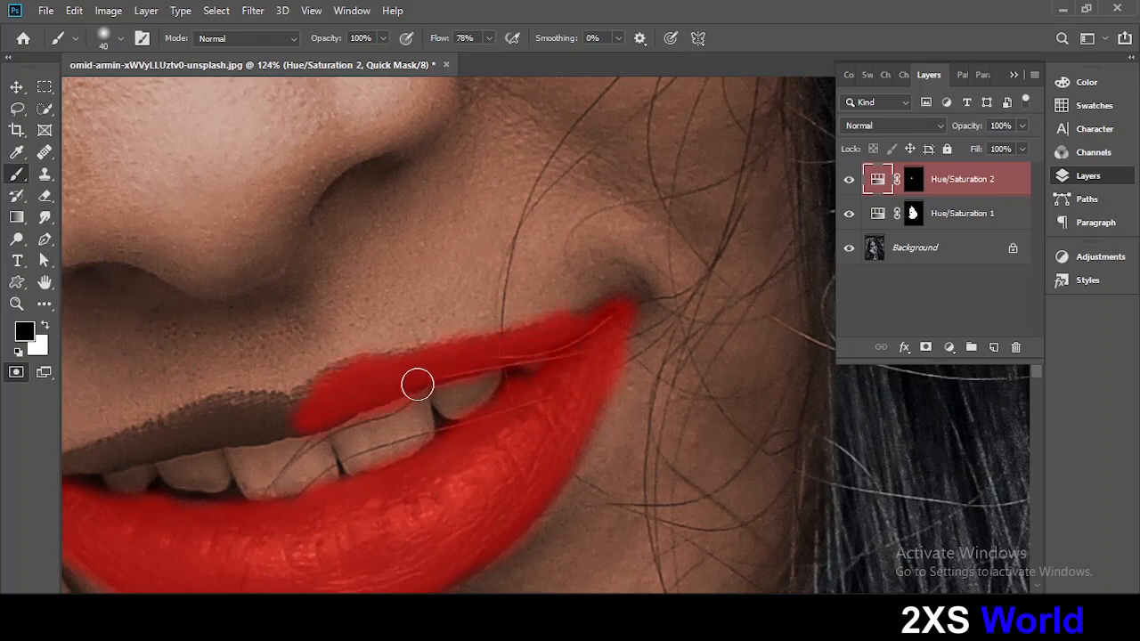
scroll(288, 426, "left", 5)
left_click_drag(445, 402, 248, 433)
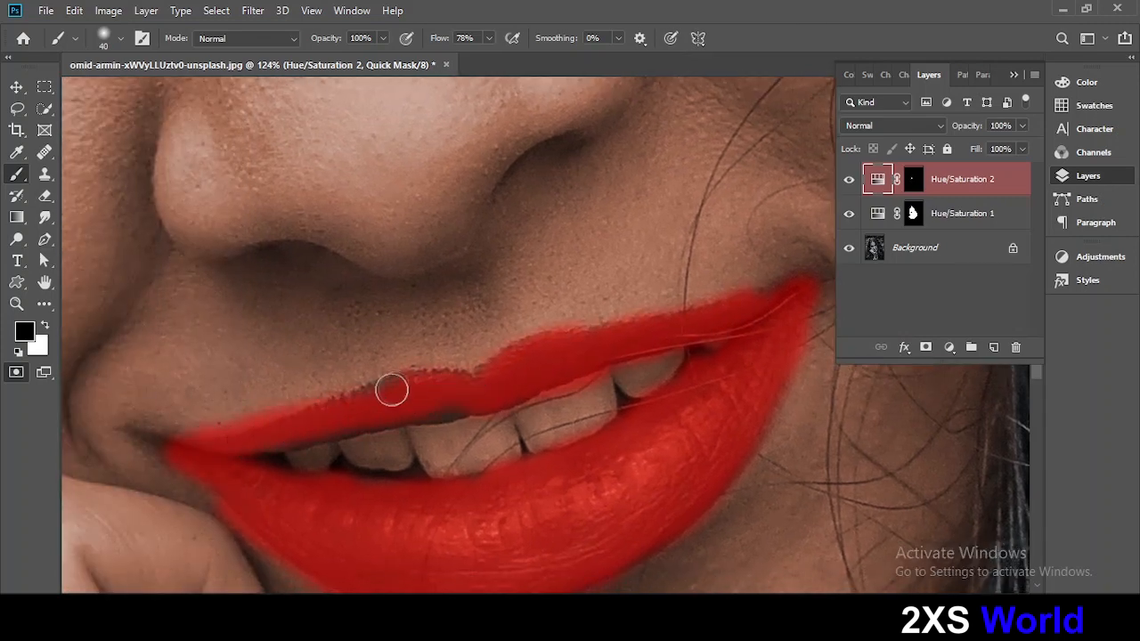
Reduce the brush to 35 px and erase mask spill from the skin above the upper lip and around the left-hand mouth corner.
scroll(435, 376, "up", 3)
key("bracketleft")
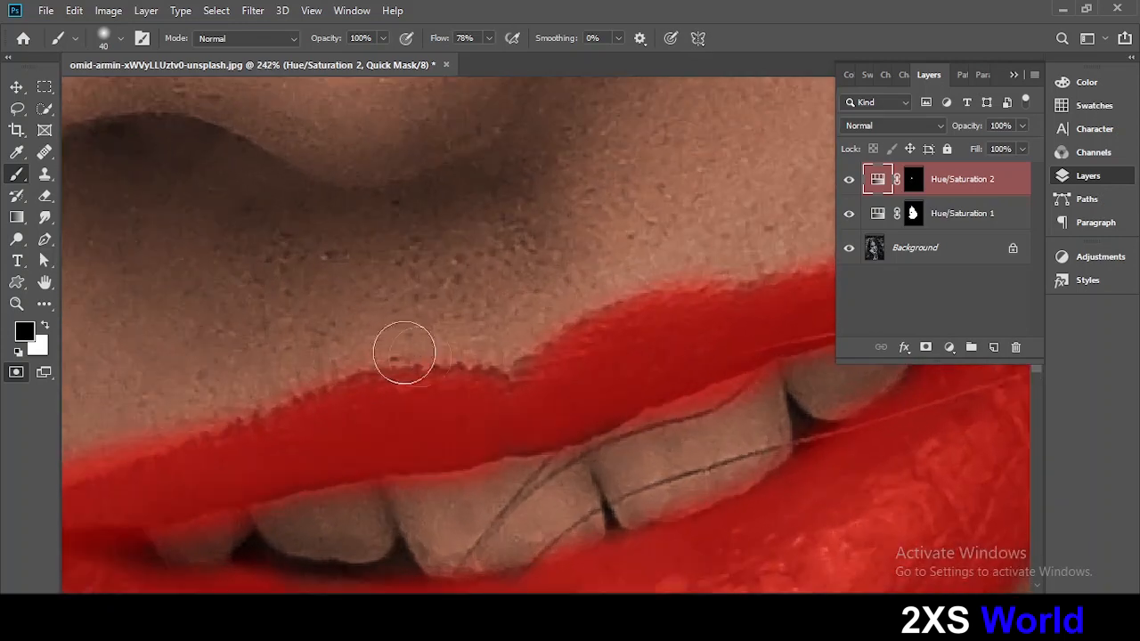
key("x")
scroll(427, 339, "up", 2)
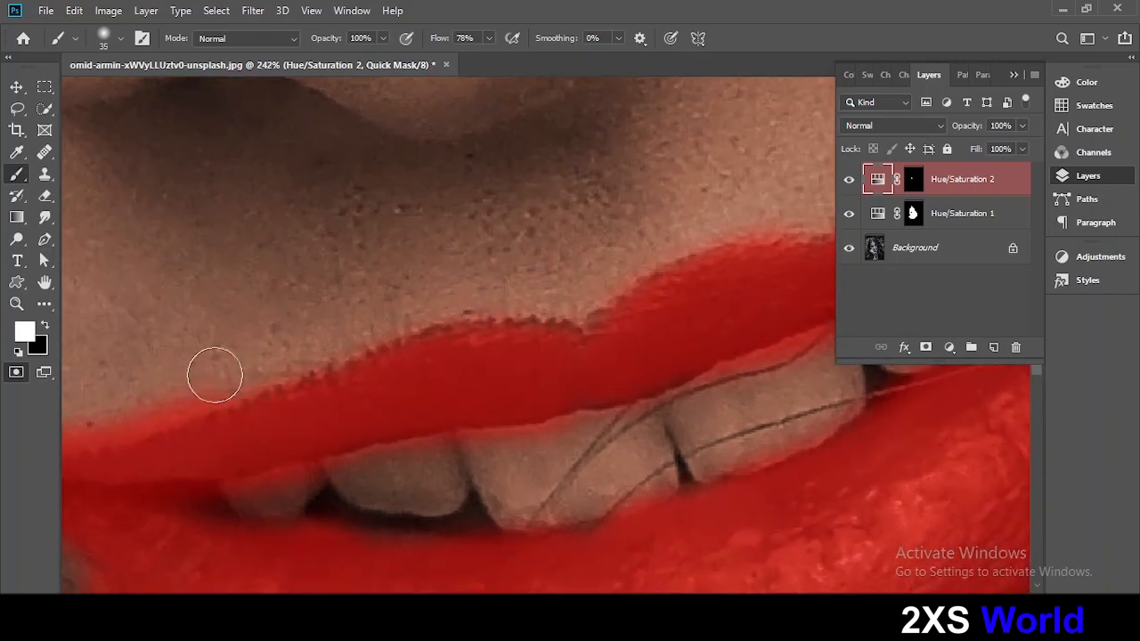
scroll(345, 343, "left", 4)
scroll(345, 343, "down", 2)
scroll(236, 330, "left", 4)
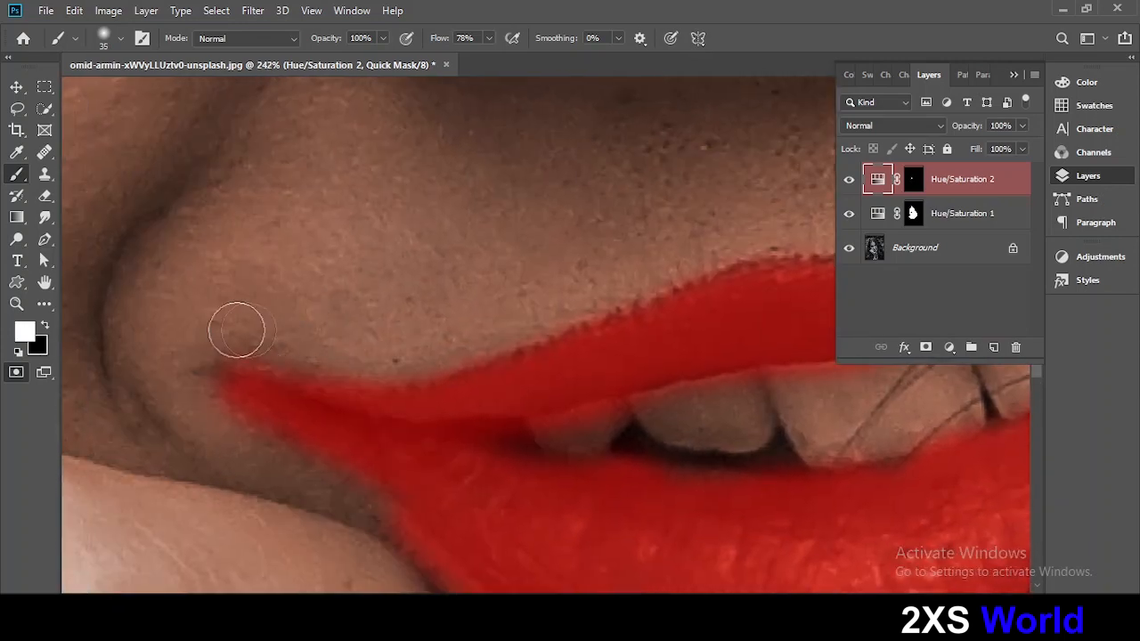
scroll(256, 452, "down", 5)
scroll(256, 452, "right", 2)
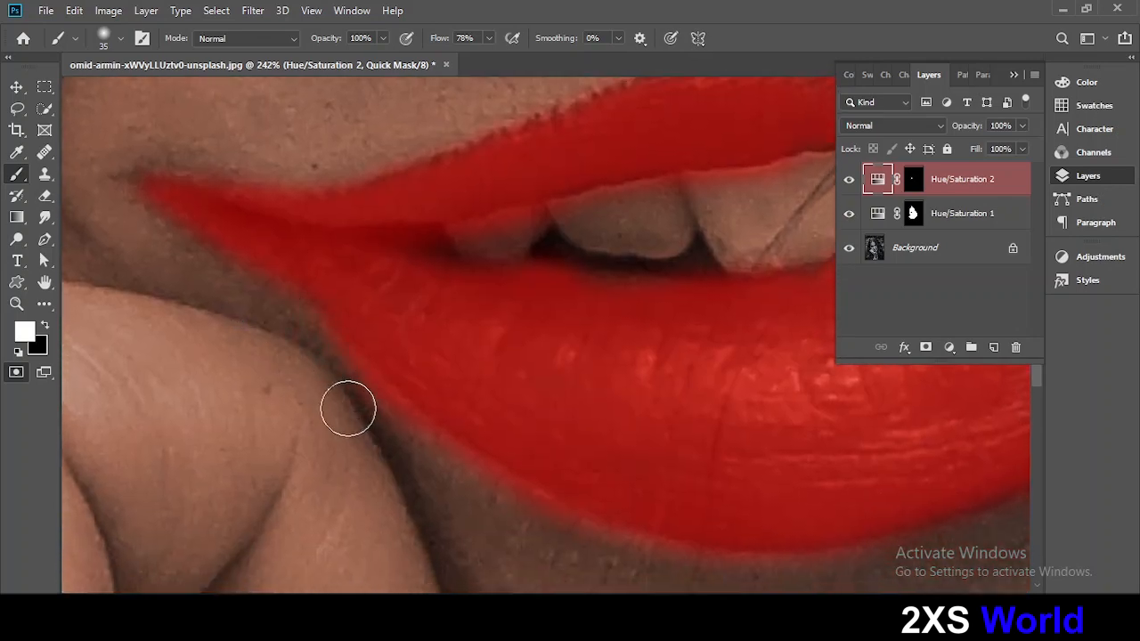
Erase mask spill from the skin along the lower lip's outer edge and around the right-hand mouth corner.
left_click_drag(440, 497, 344, 398)
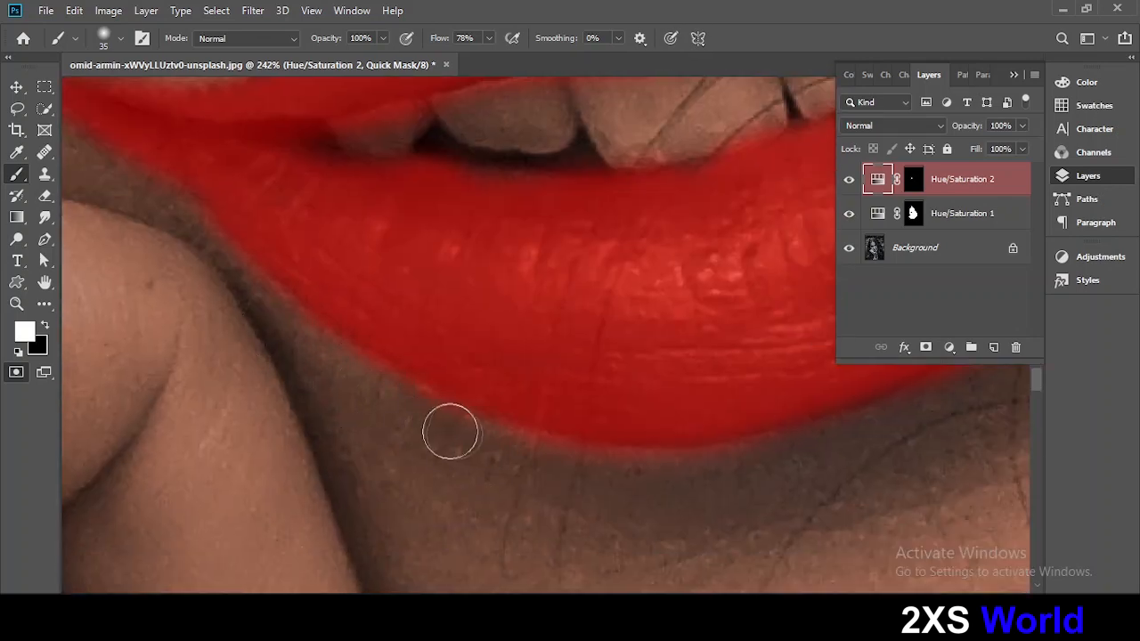
mouse_move(450, 432)
left_mouse_down()
mouse_move(296, 360)
mouse_move(484, 473)
mouse_move(462, 482)
left_mouse_up()
mouse_move(725, 294)
left_mouse_down()
mouse_move(549, 475)
mouse_move(531, 400)
left_mouse_up()
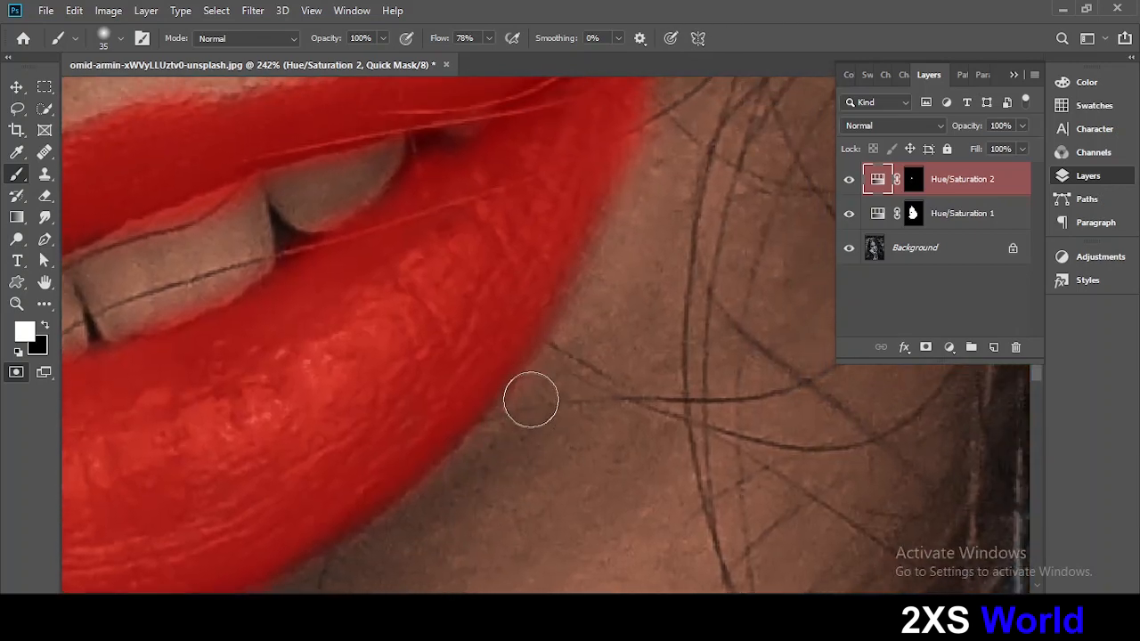
left_click_drag(652, 234, 649, 283)
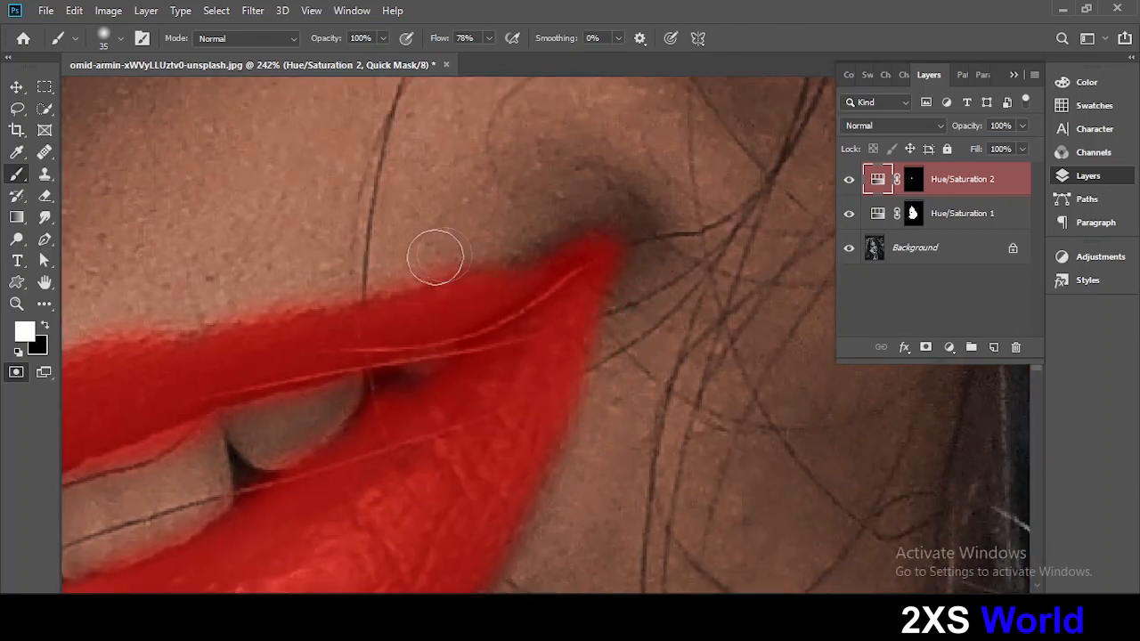
mouse_move(436, 257)
left_mouse_down()
mouse_move(476, 280)
mouse_move(613, 290)
left_mouse_up()
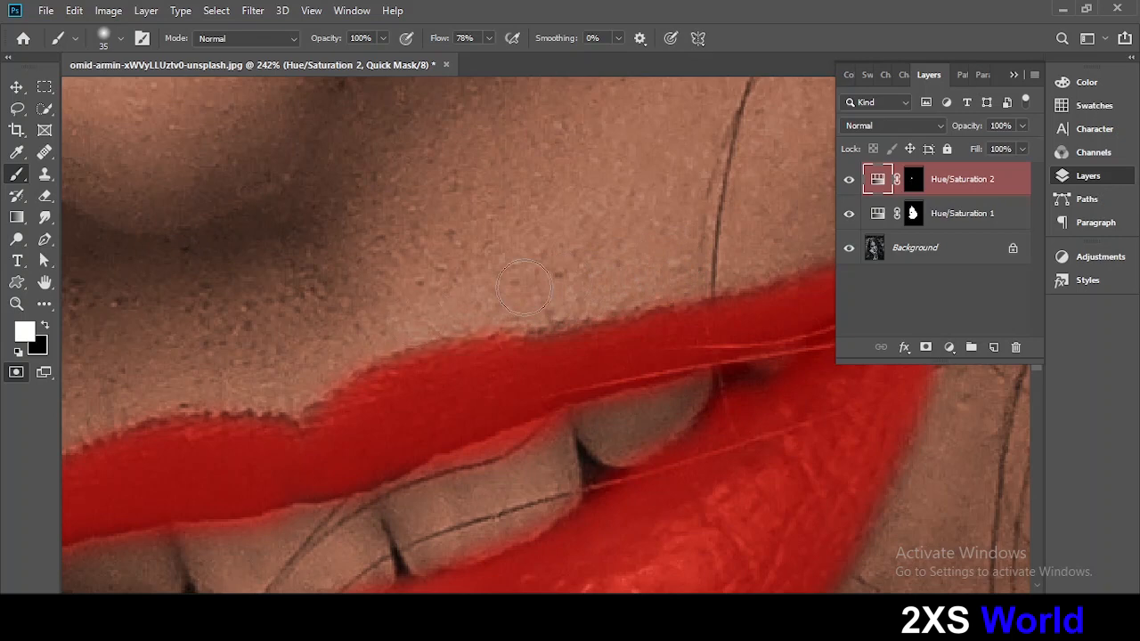
Erase lip-mask spill from the right-hand teeth and the dark mouth gap beside them, reducing the brush from 25 to 9 px.
scroll(540, 451, "up", 3)
key("bracketleft")
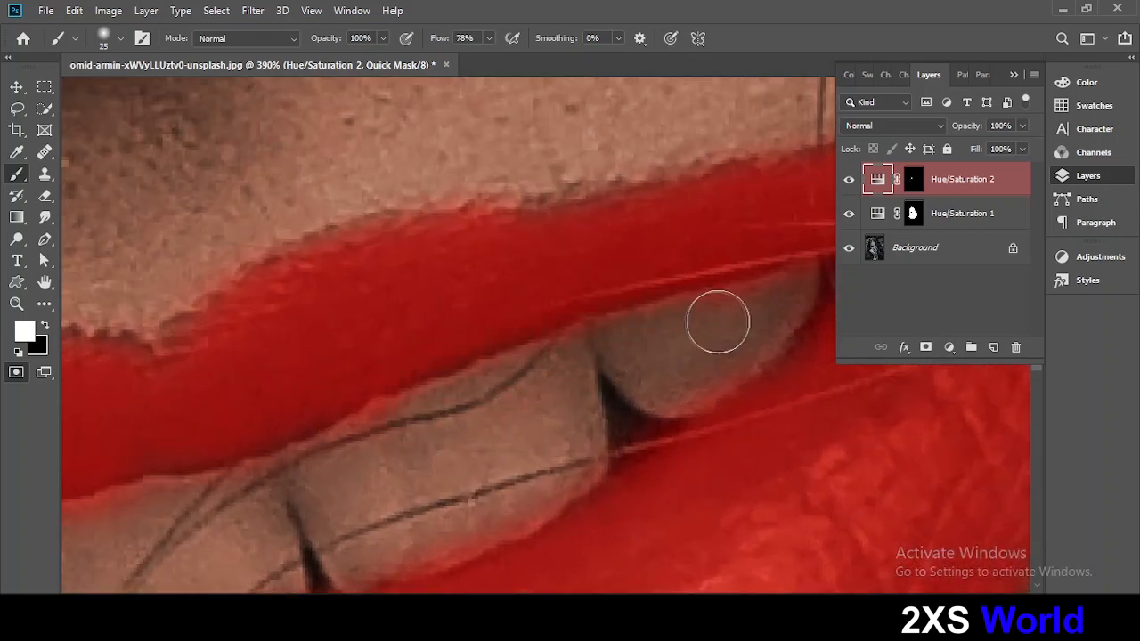
mouse_move(718, 323)
left_mouse_down()
mouse_move(605, 336)
mouse_move(565, 357)
left_mouse_up()
key("bracketleft")
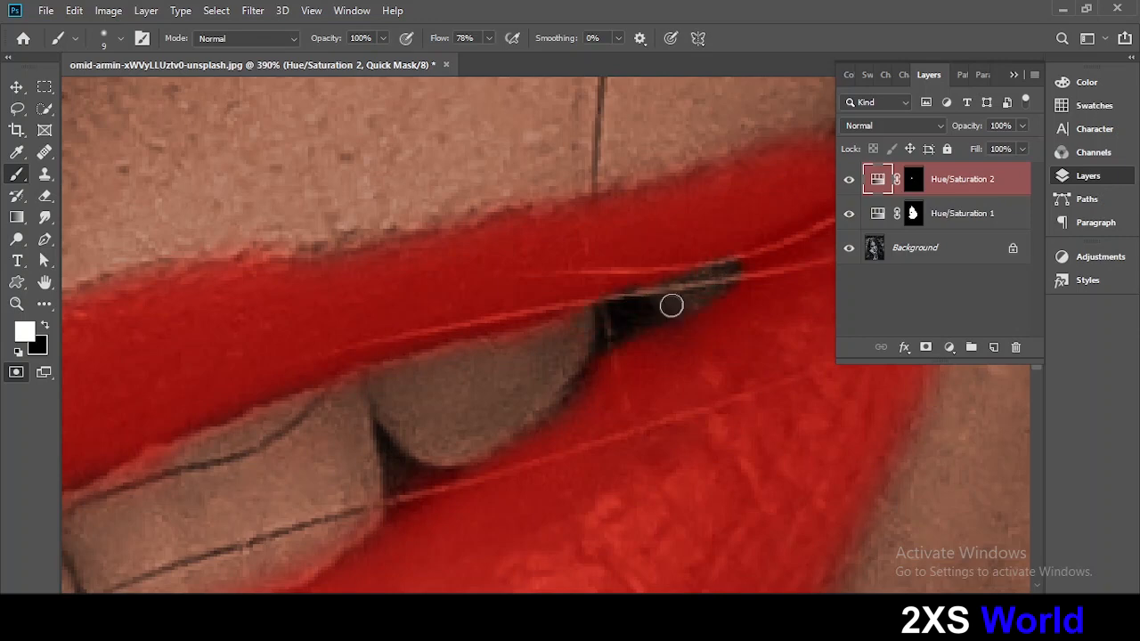
left_click_drag(350, 402, 554, 331)
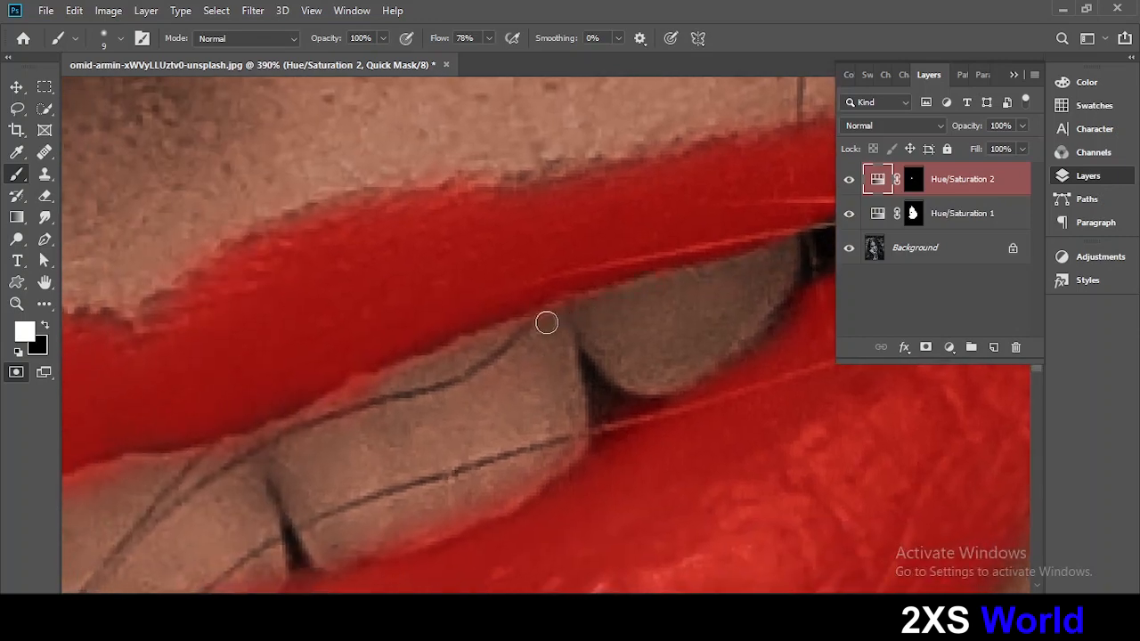
Erase the remaining lip-mask spill along the upper and lower edges of the teeth, using 9 px and 15 px brushes.
left_click_drag(118, 469, 451, 376)
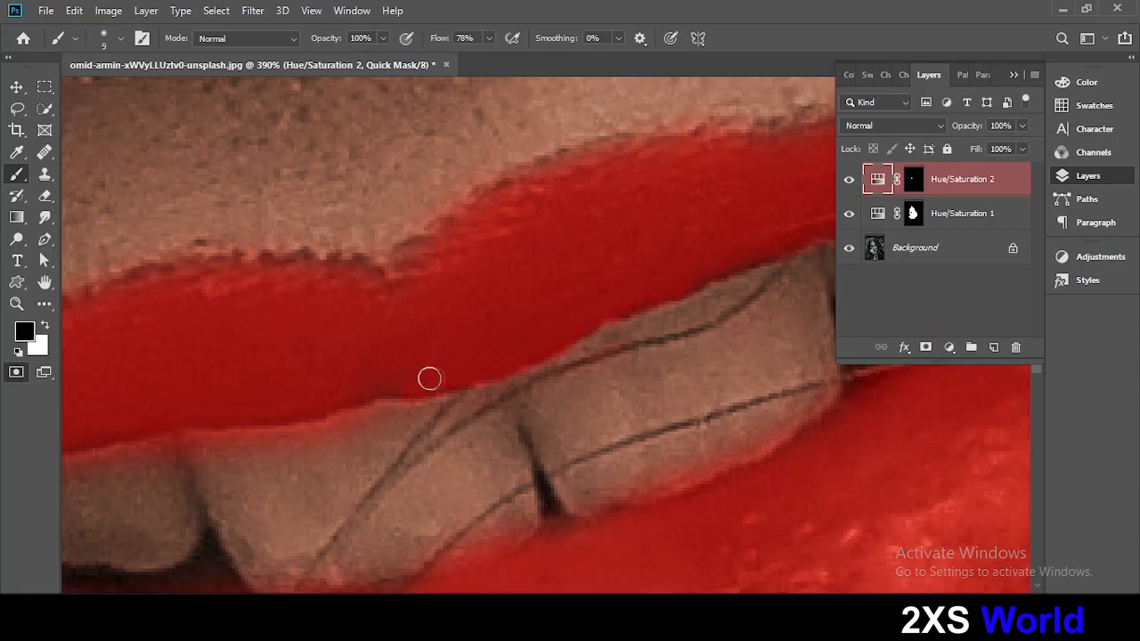
left_click_drag(411, 446, 552, 401)
key("x")
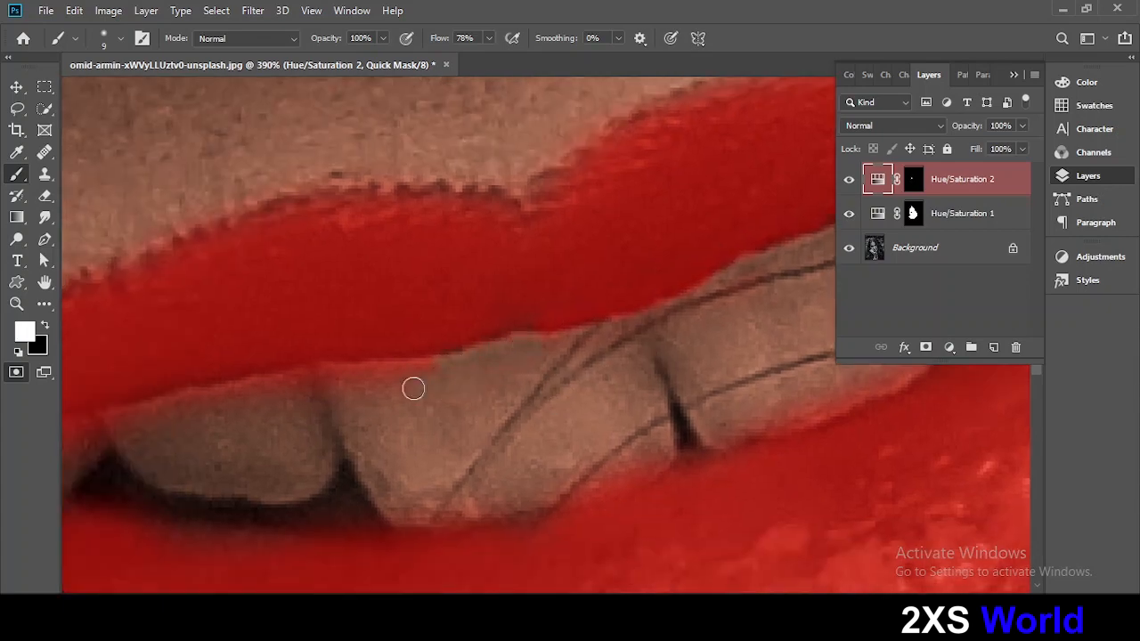
left_click_drag(287, 403, 451, 388)
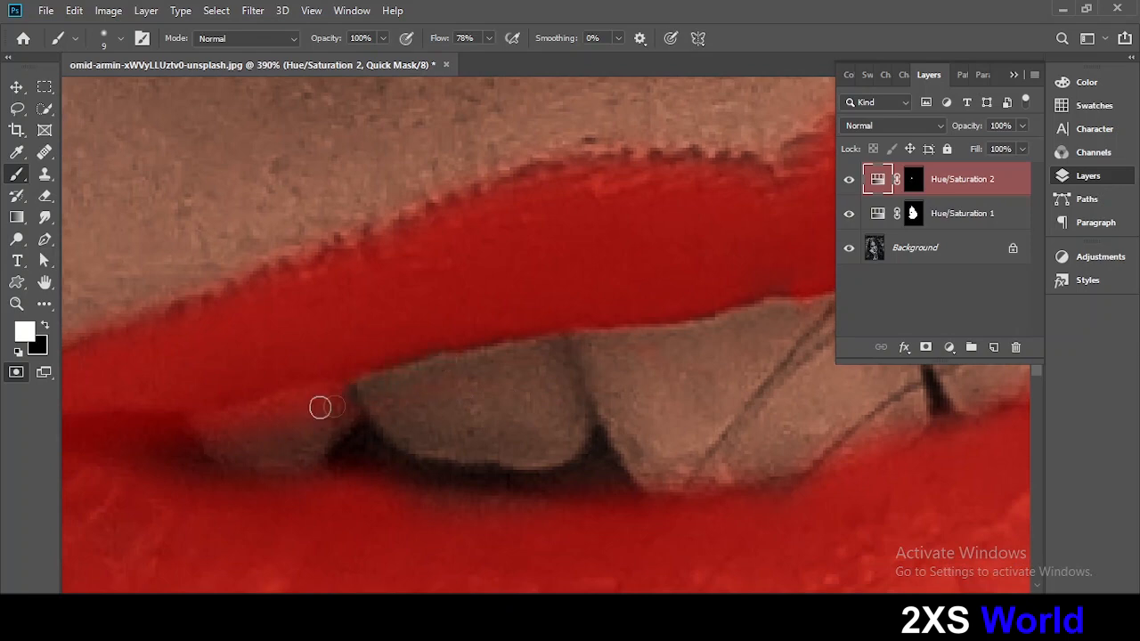
left_click_drag(316, 432, 508, 431)
mouse_move(322, 442)
left_mouse_down()
mouse_move(390, 428)
mouse_move(306, 445)
mouse_move(313, 400)
mouse_move(489, 440)
left_mouse_up()
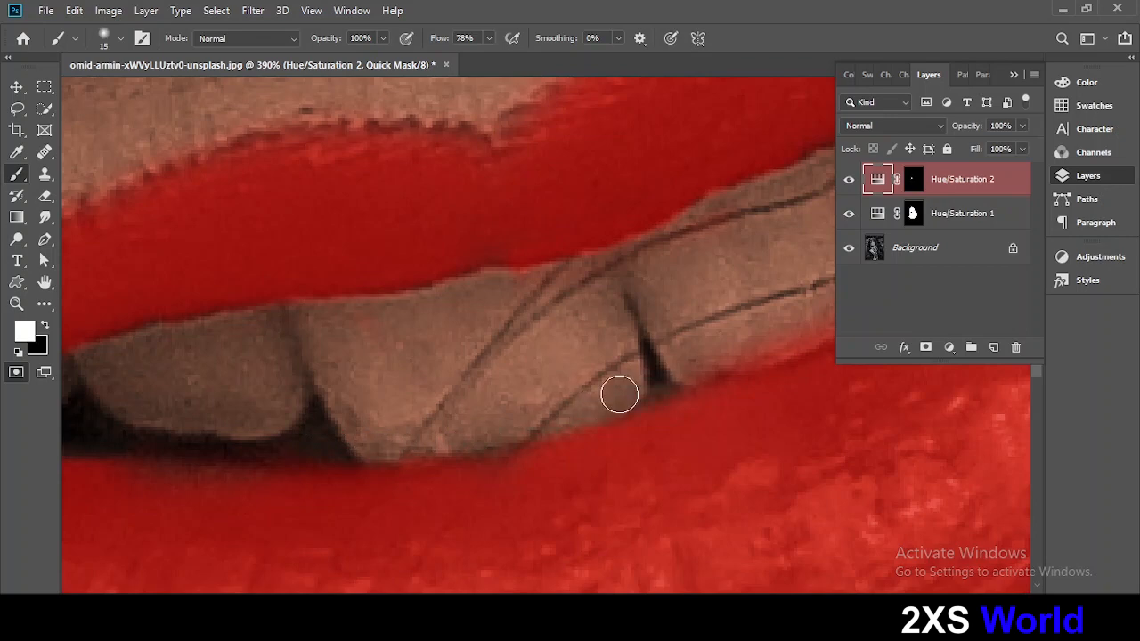
left_click_drag(765, 358, 589, 393)
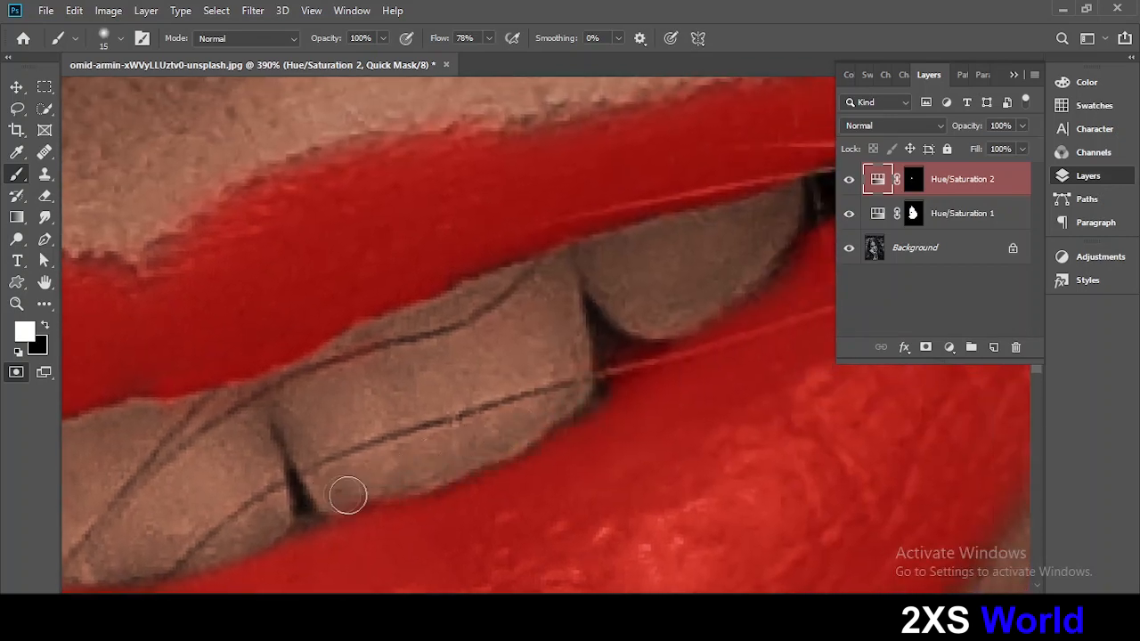
Turn the lip mask into a selection and add a Hue/Saturation layer with Colorize on, Hue 0, Saturation about 57 and Lightness -4.
scroll(428, 453, "down", 8)
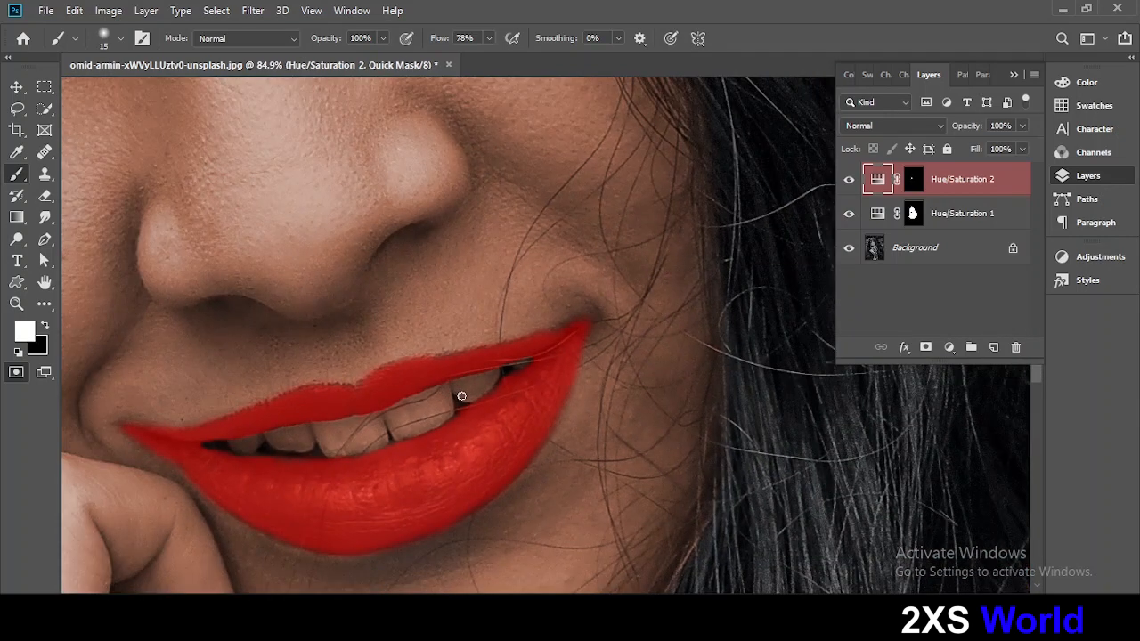
key("q")
left_click(949, 348)
left_click(975, 178)
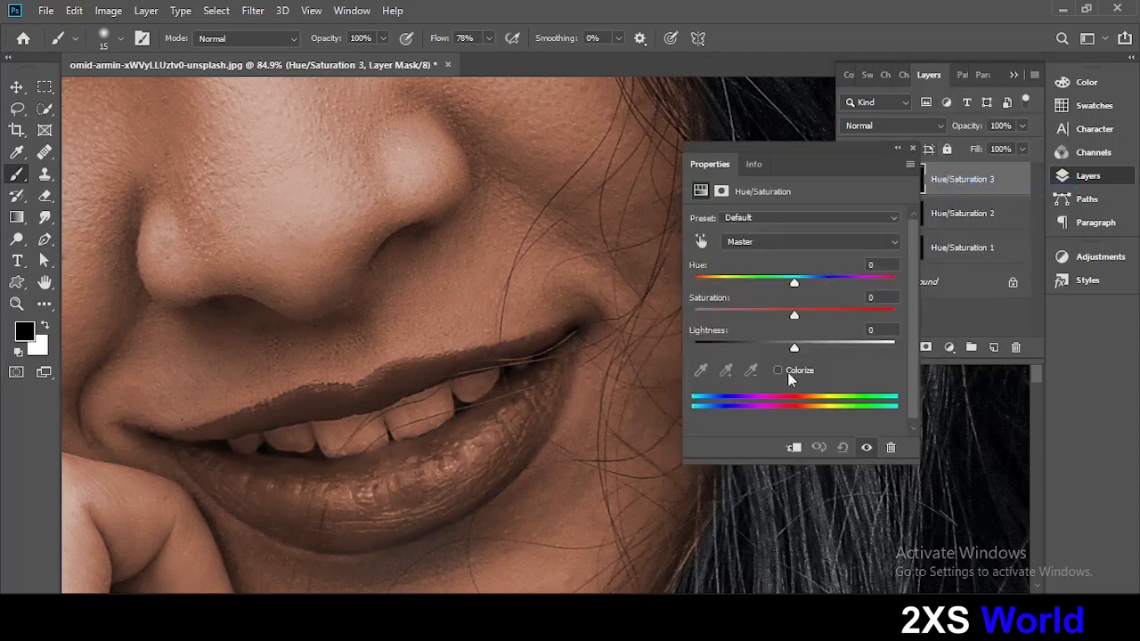
left_click(779, 371)
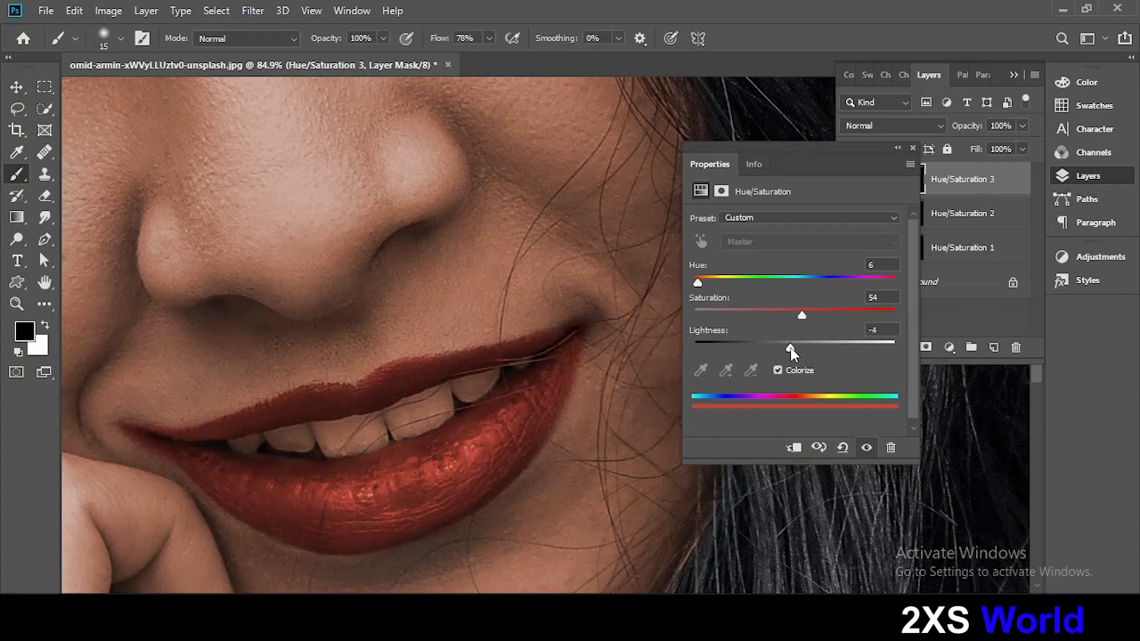
left_click_drag(696, 284, 693, 284)
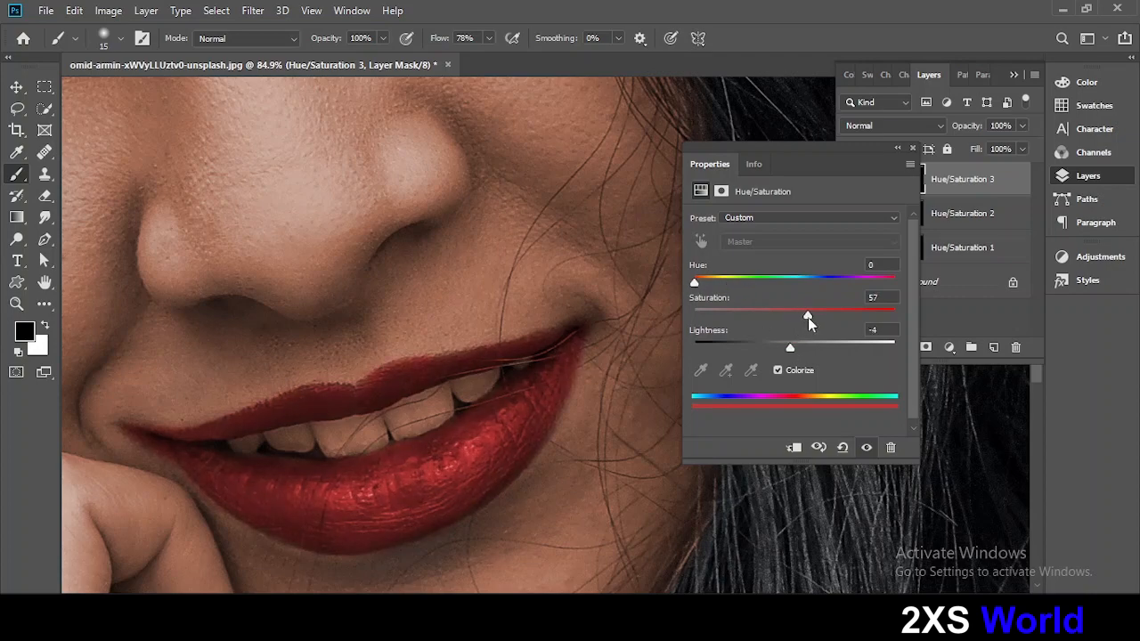
left_click(912, 148)
Start a new Quick Mask and paint it over all the visible teeth with the 15 px brush.
scroll(407, 415, "up", 5)
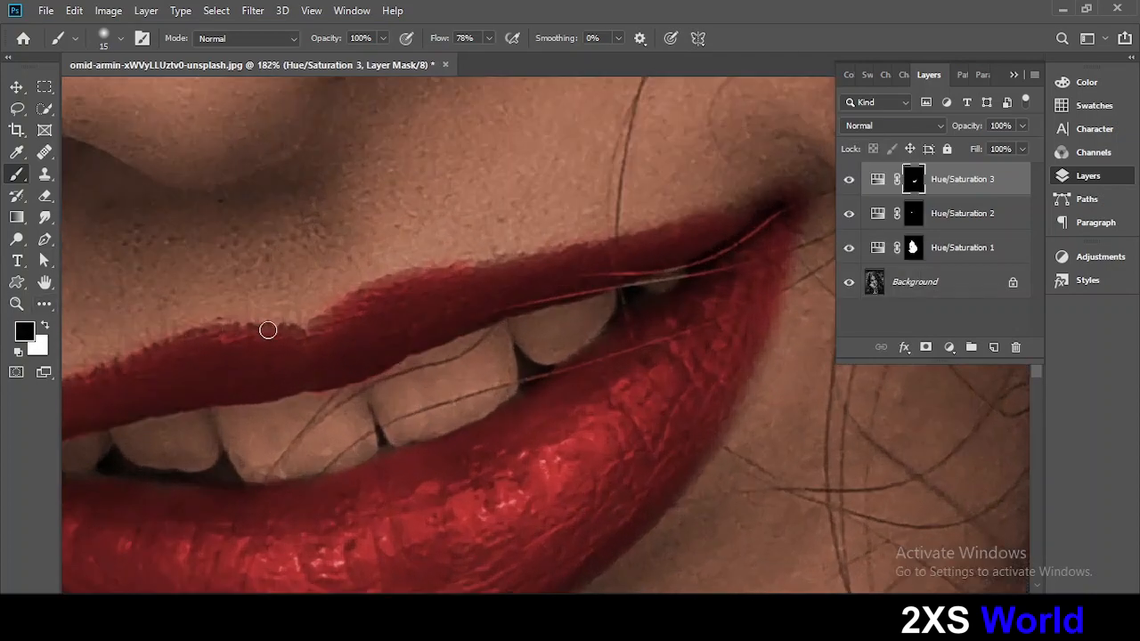
left_click(16, 371)
key("x")
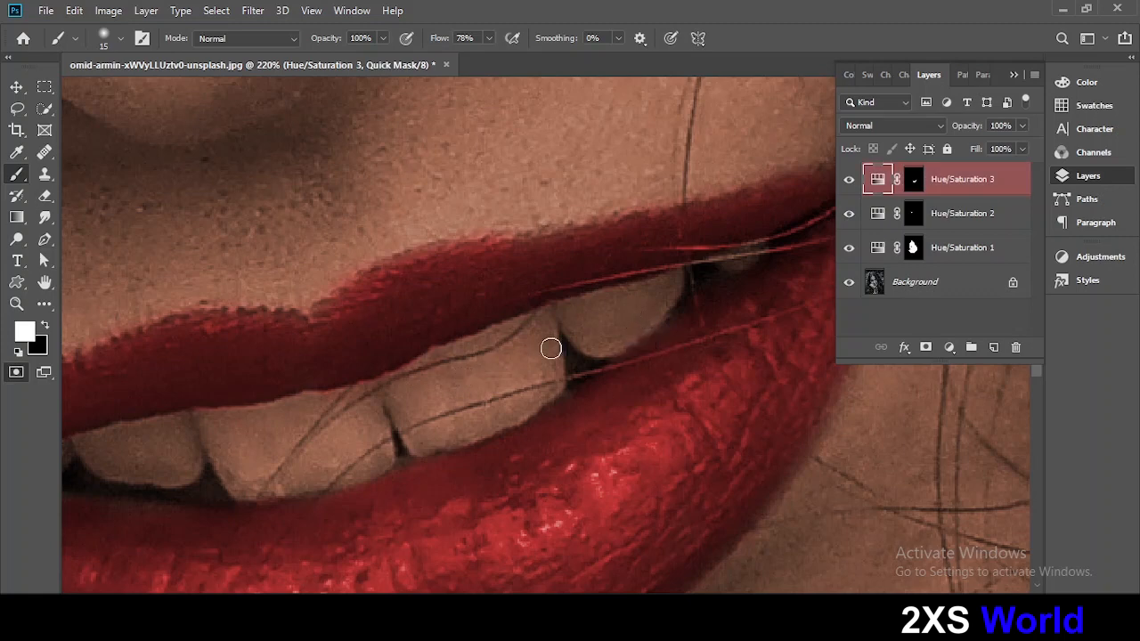
left_click_drag(550, 347, 658, 295)
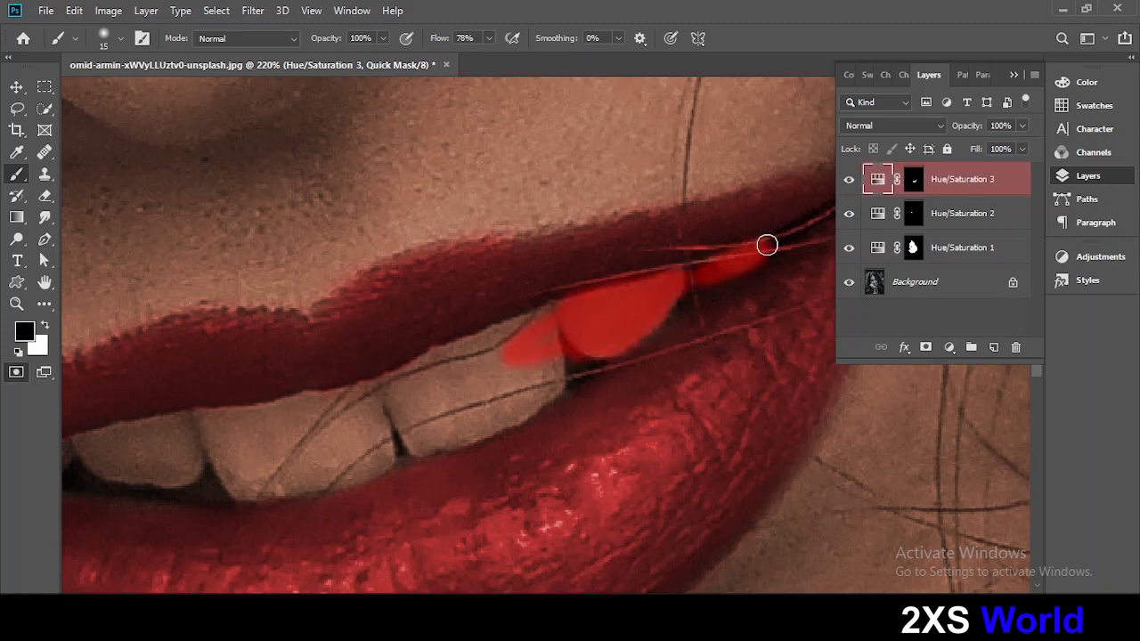
mouse_move(385, 381)
left_mouse_down()
mouse_move(477, 352)
mouse_move(563, 373)
mouse_move(493, 418)
mouse_move(542, 372)
left_mouse_up()
mouse_move(519, 408)
left_mouse_down()
mouse_move(482, 392)
mouse_move(562, 357)
mouse_move(500, 382)
left_mouse_up()
mouse_move(282, 416)
left_mouse_down()
mouse_move(334, 394)
mouse_move(405, 438)
mouse_move(352, 455)
mouse_move(366, 424)
mouse_move(560, 368)
left_mouse_up()
left_click_drag(495, 389, 236, 396)
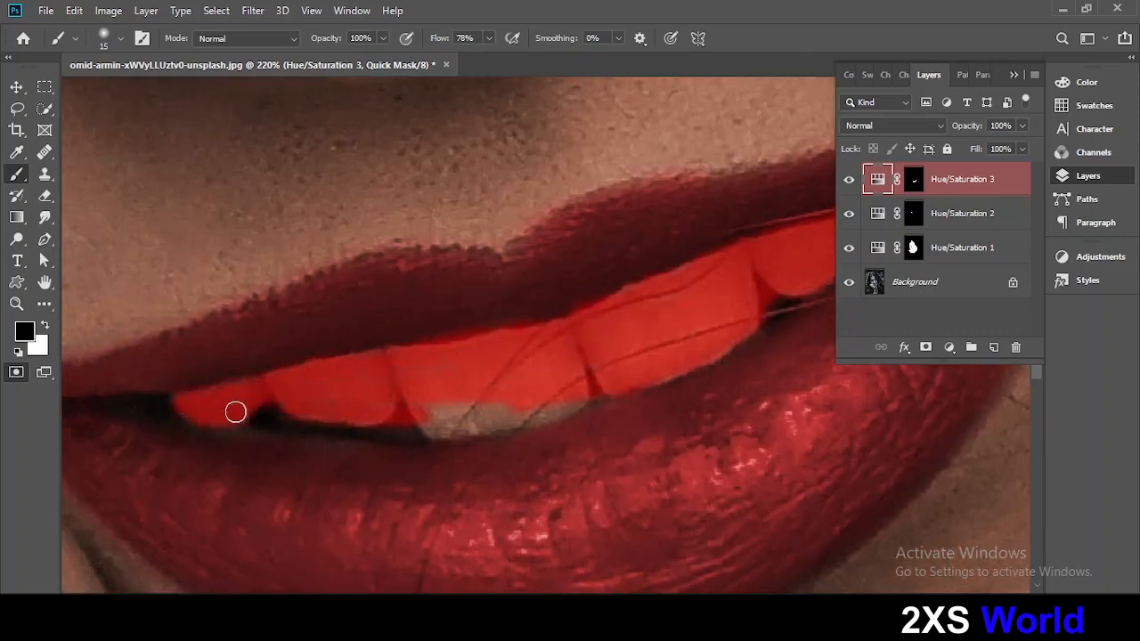
left_click_drag(419, 401, 500, 421)
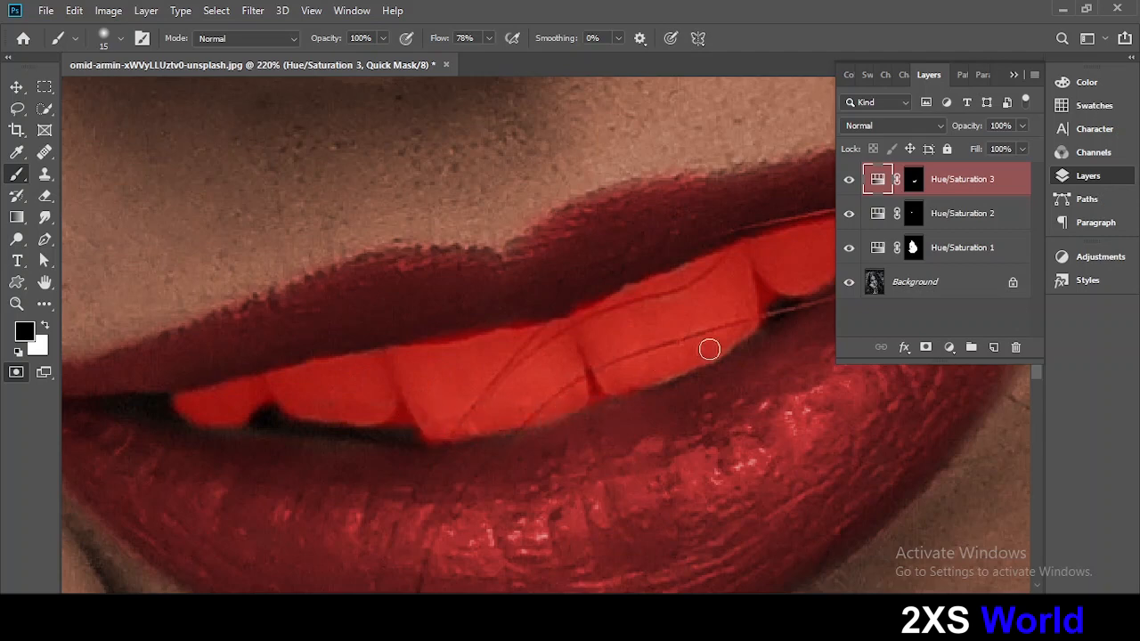
Turn the teeth mask into a selection and add a Hue/Saturation layer with Saturation -100 and Lightness -23.
key("q")
scroll(682, 311, "down", 1)
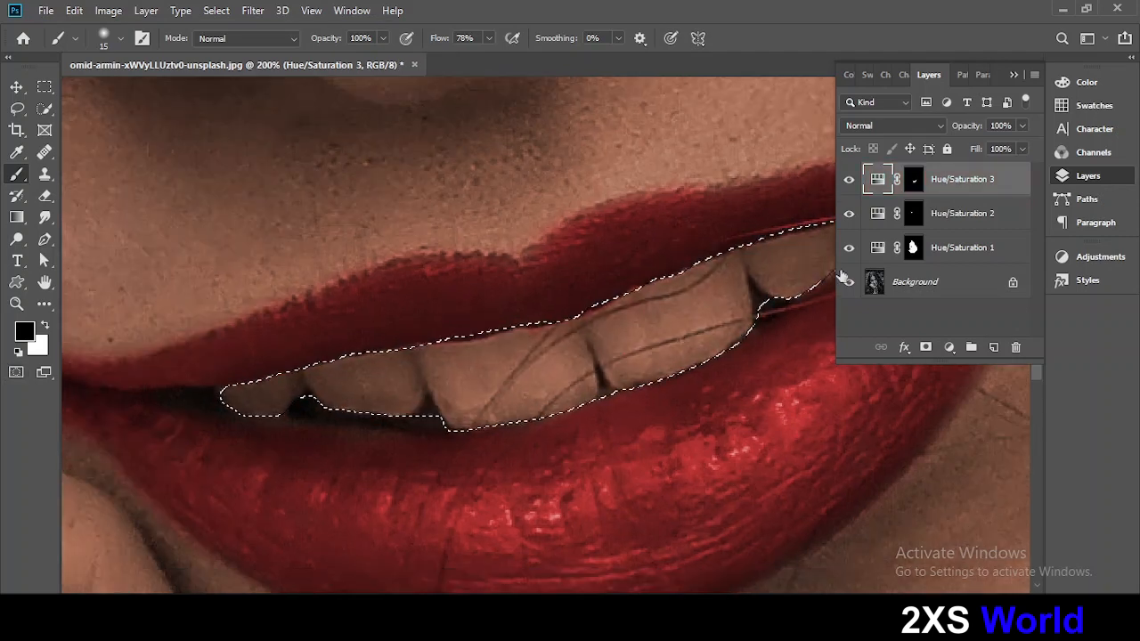
left_click(950, 347)
left_click(990, 183)
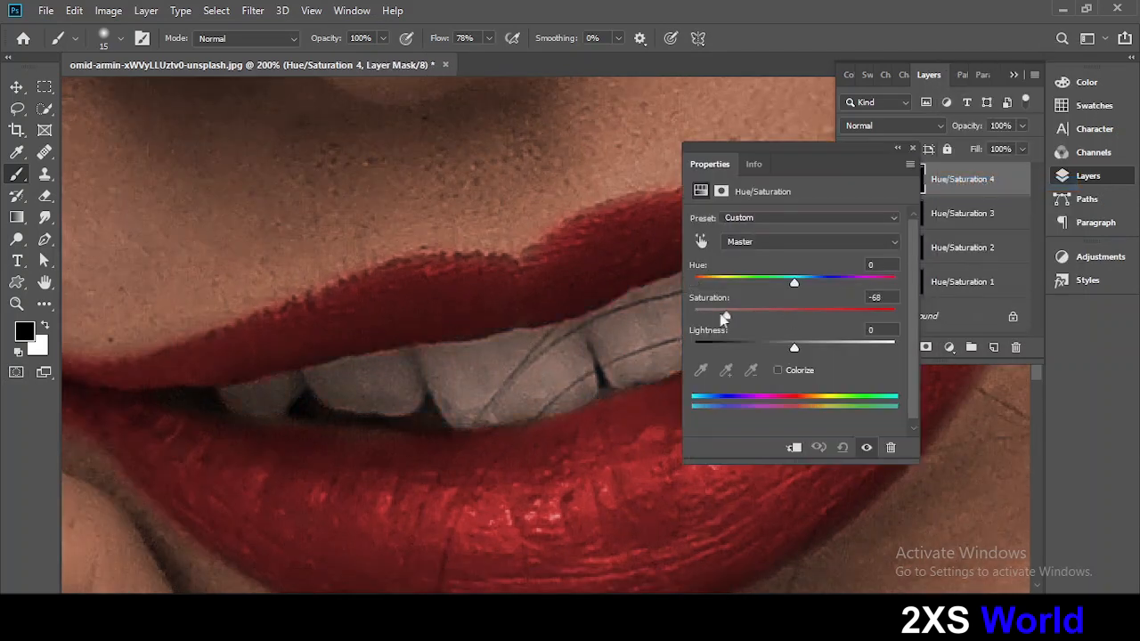
left_click_drag(724, 318, 661, 317)
left_click_drag(797, 348, 774, 349)
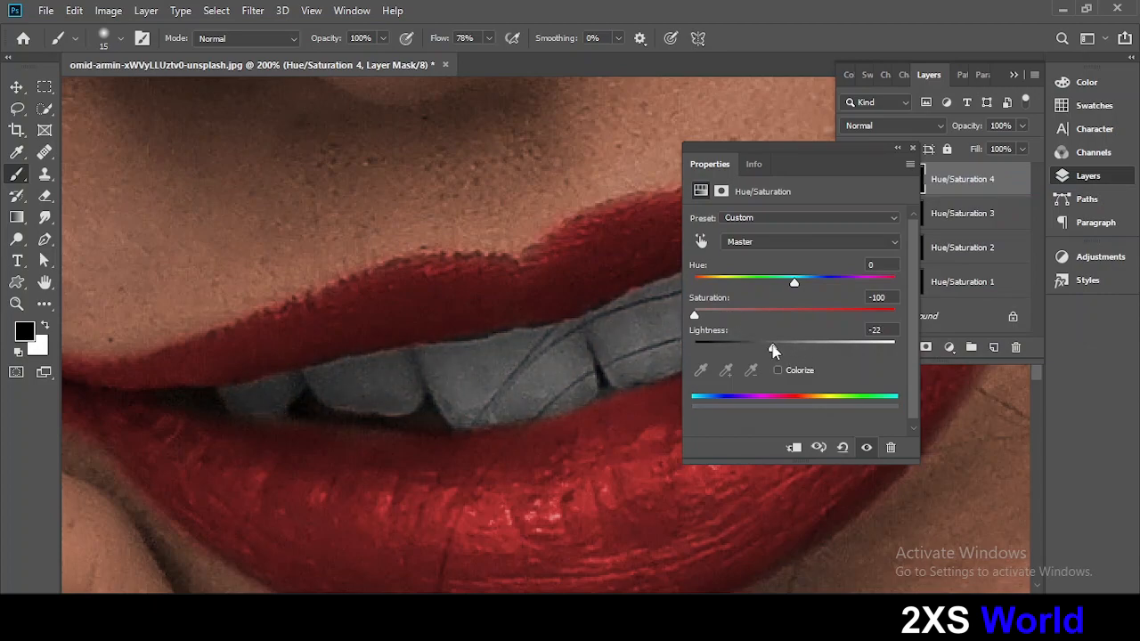
left_click(912, 150)
Soften the skin tint along the hair parting on the Hue/Saturation 1 mask with a 250 px black brush at 16% opacity and 29% flow.
scroll(694, 331, "down", 5)
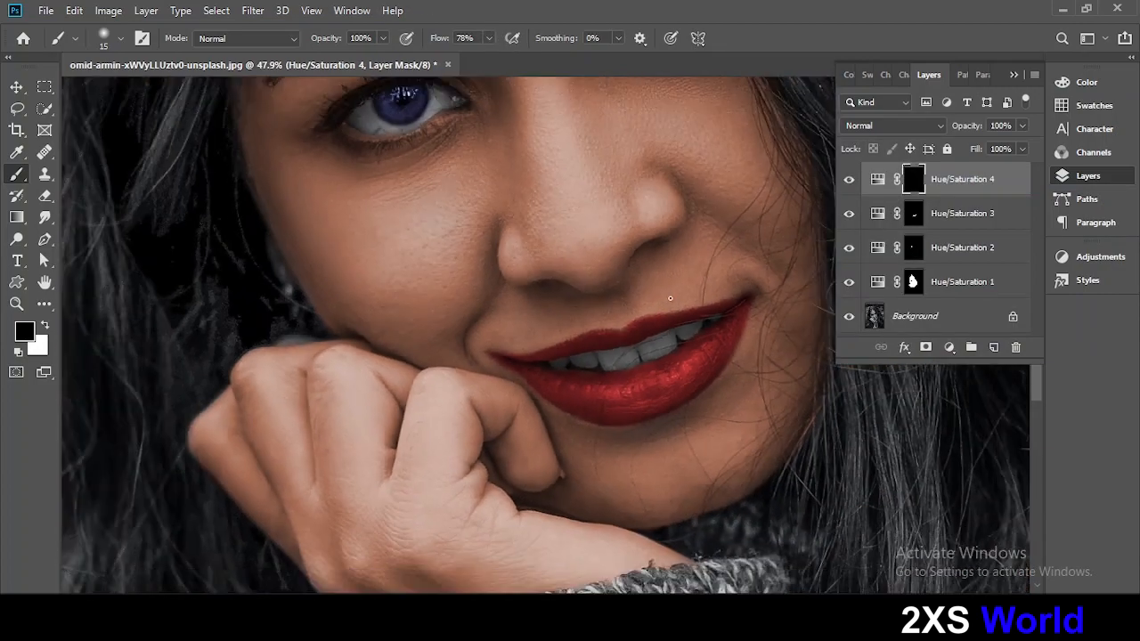
scroll(679, 281, "down", 2)
scroll(511, 198, "up", 5)
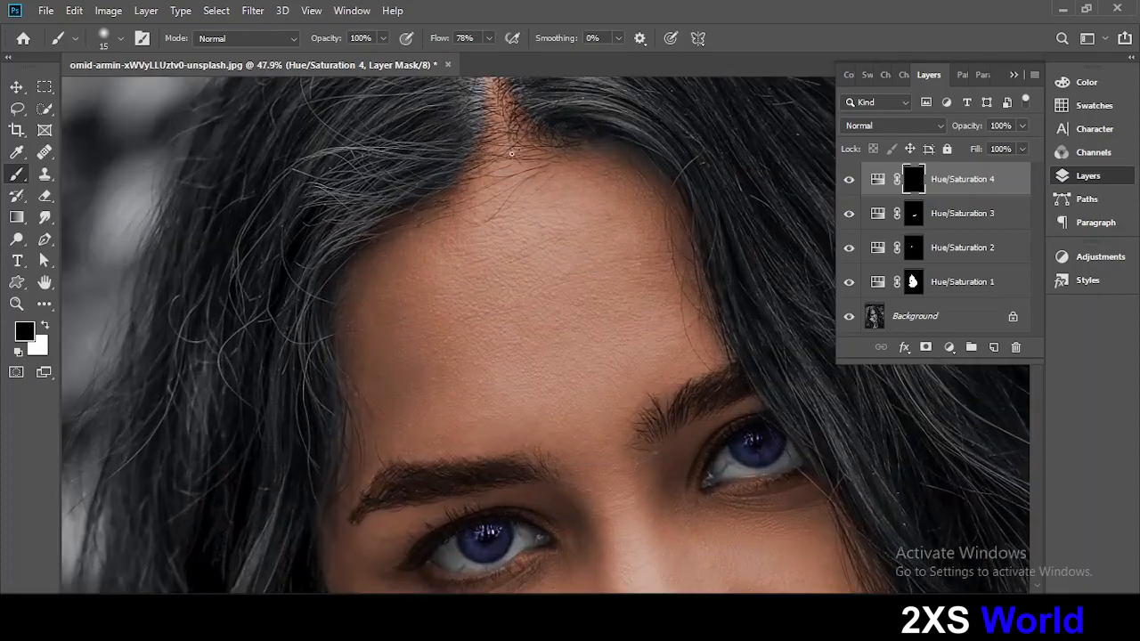
left_click(913, 281)
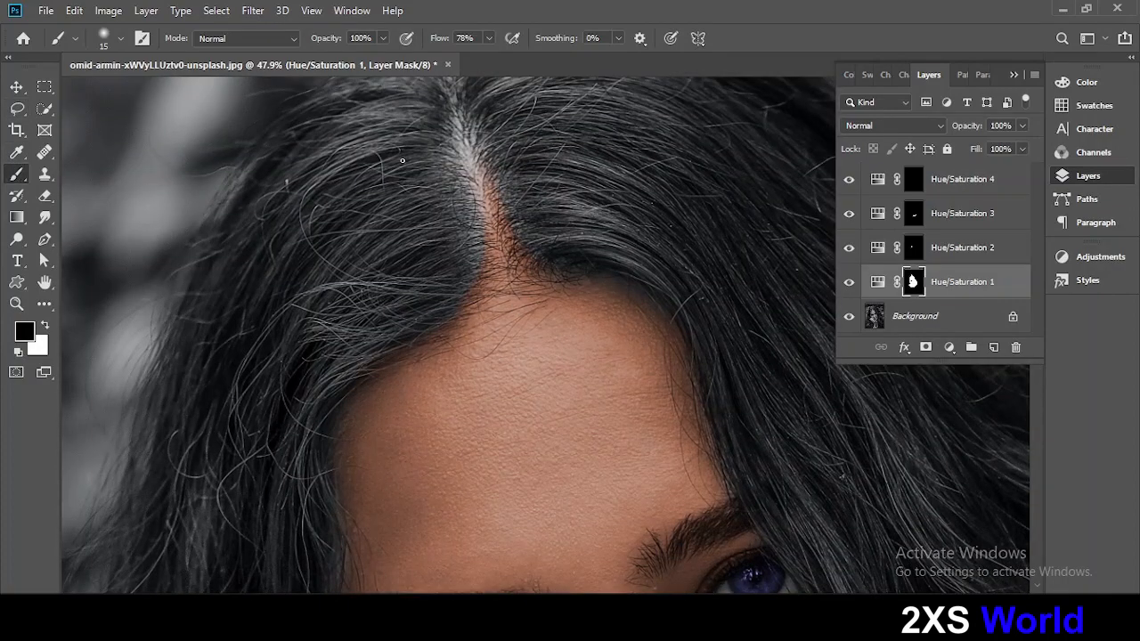
left_click_drag(488, 38, 442, 55)
left_click(382, 38)
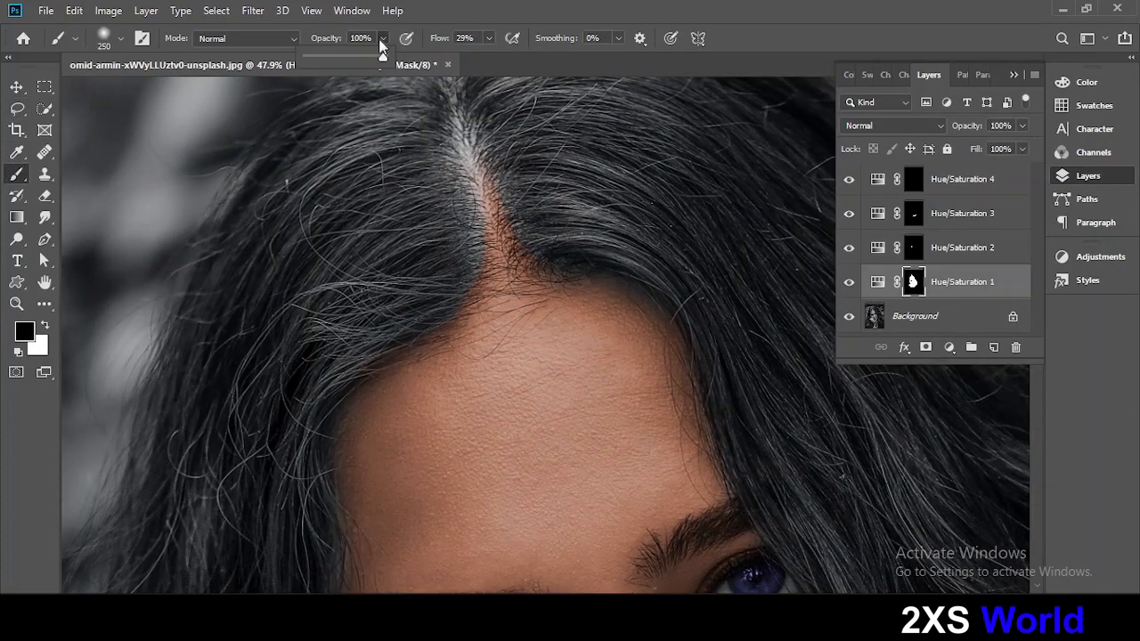
left_click(322, 59)
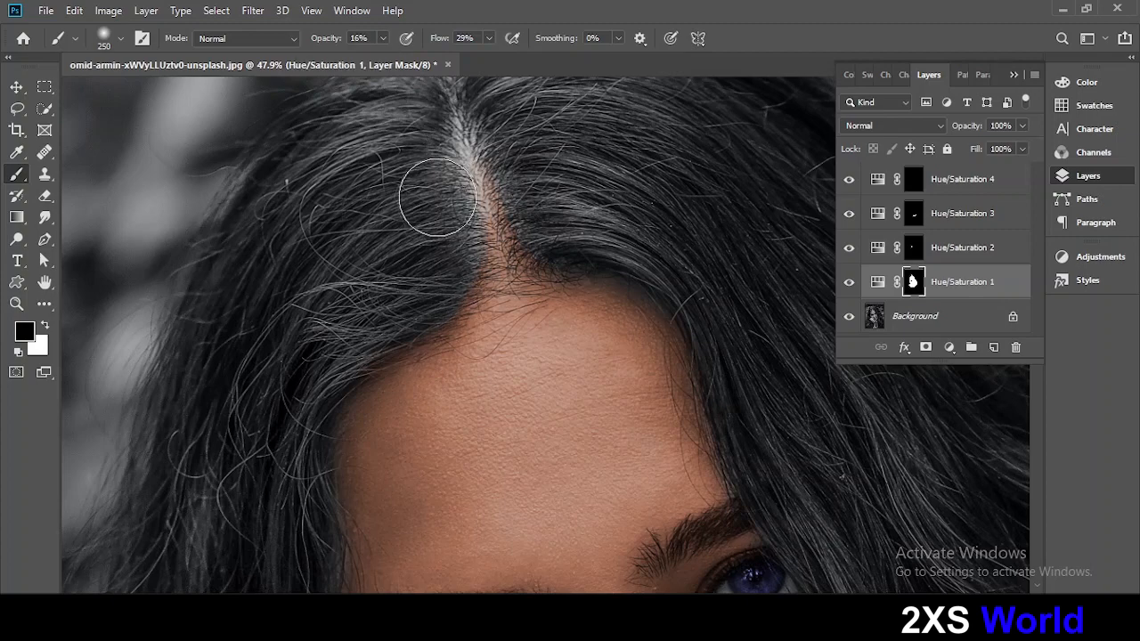
scroll(504, 220, "down", 1, "alt")
scroll(506, 218, "down", 2, "alt")
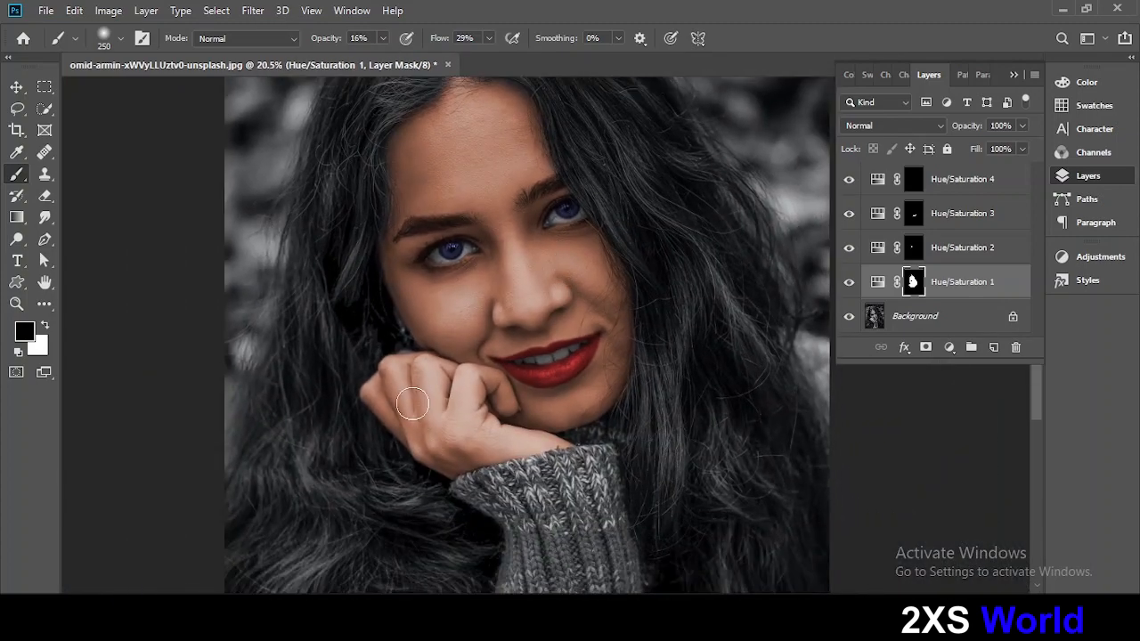
Set the brush to 100% opacity and 56% flow and paint white on the skin mask over the grey patch above the knuckles.
scroll(396, 324, "up", 4, "alt")
scroll(396, 323, "up", 2)
left_click(382, 39)
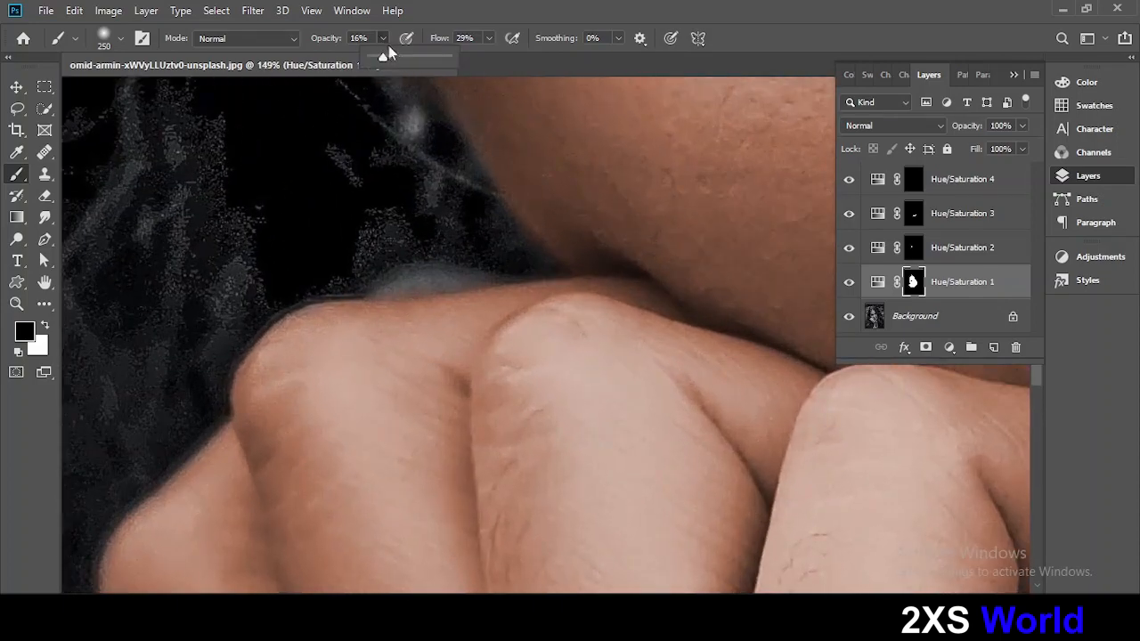
left_click(488, 38)
left_click(507, 58)
left_click_drag(466, 386, 453, 397)
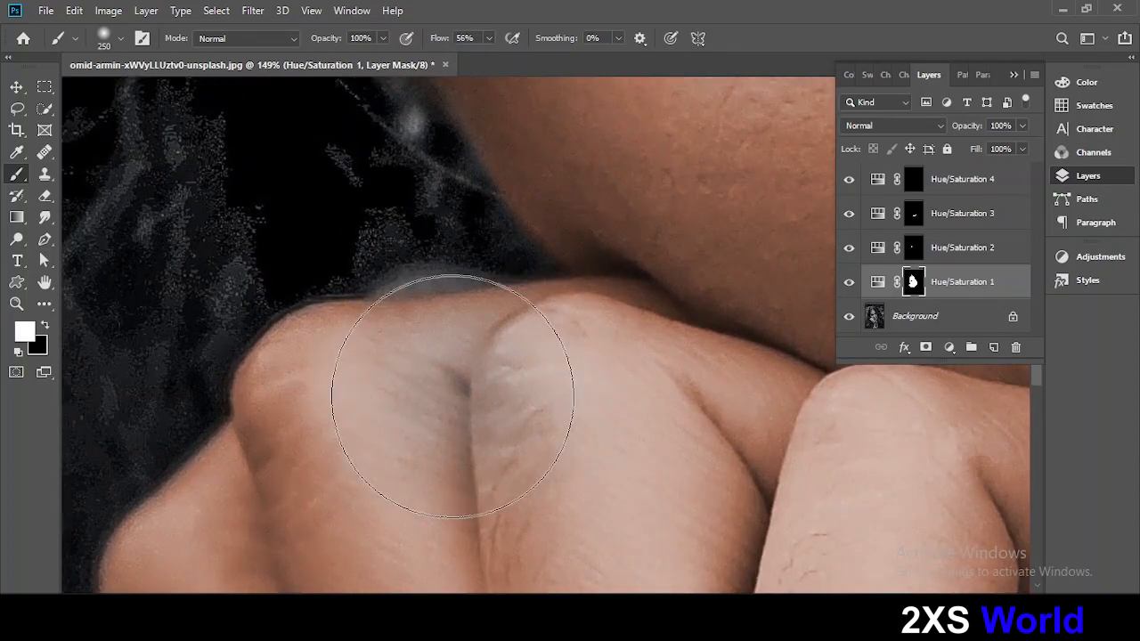
key("ctrl+z")
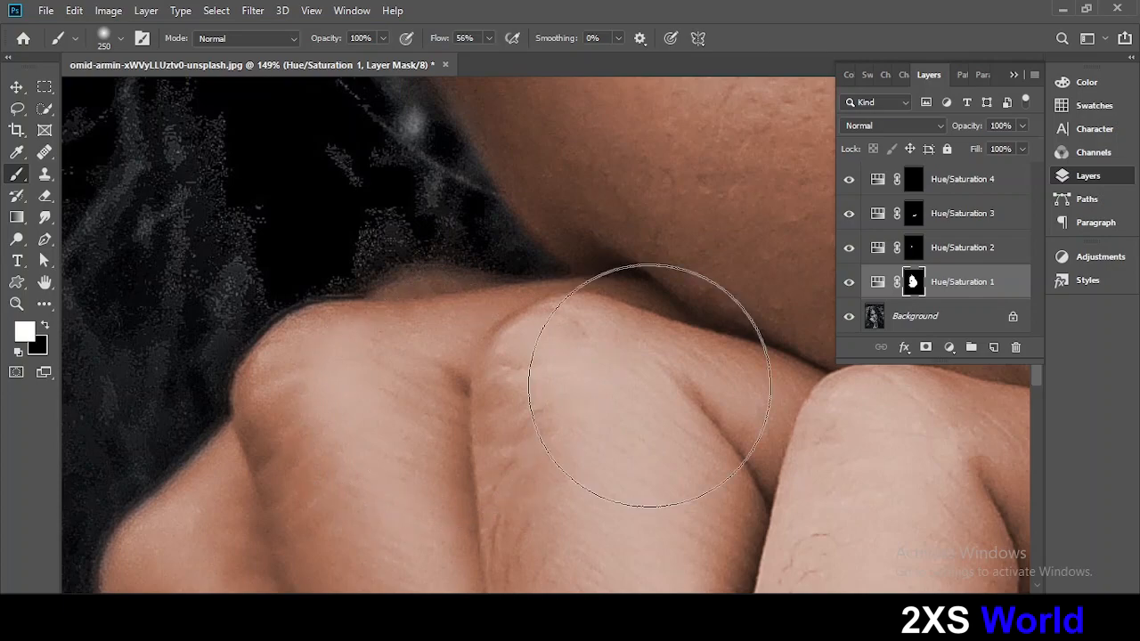
scroll(649, 384, "down", 6)
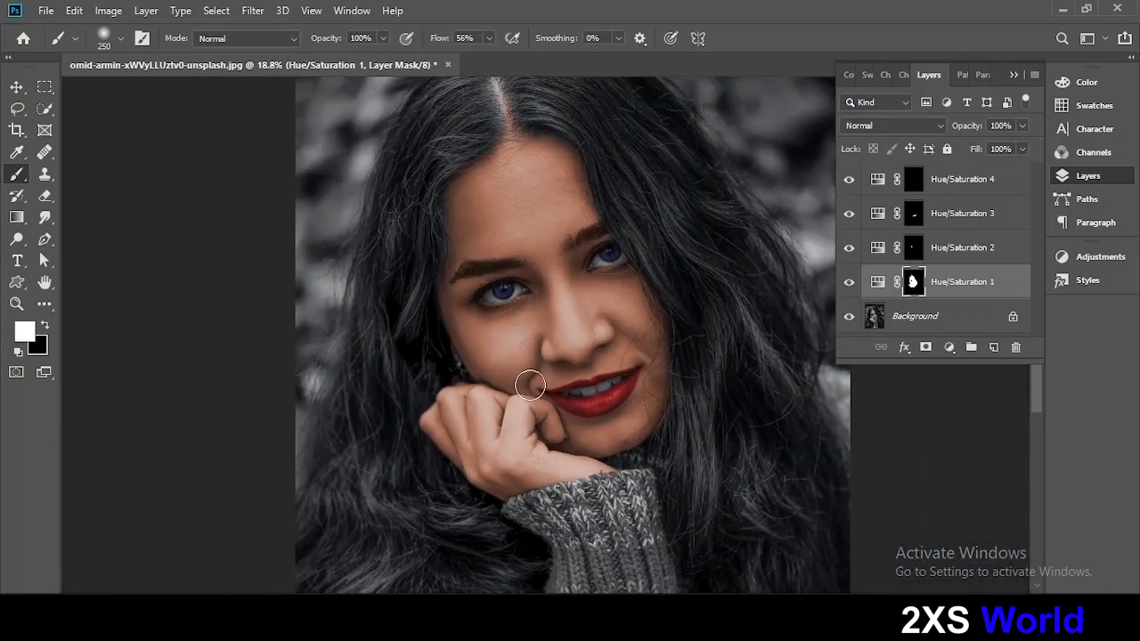
Add a colorizing Hue/Saturation layer above Hue/Saturation 4 with Hue 45 and Saturation above 25, and invert its mask to black.
scroll(530, 385, "down", 3)
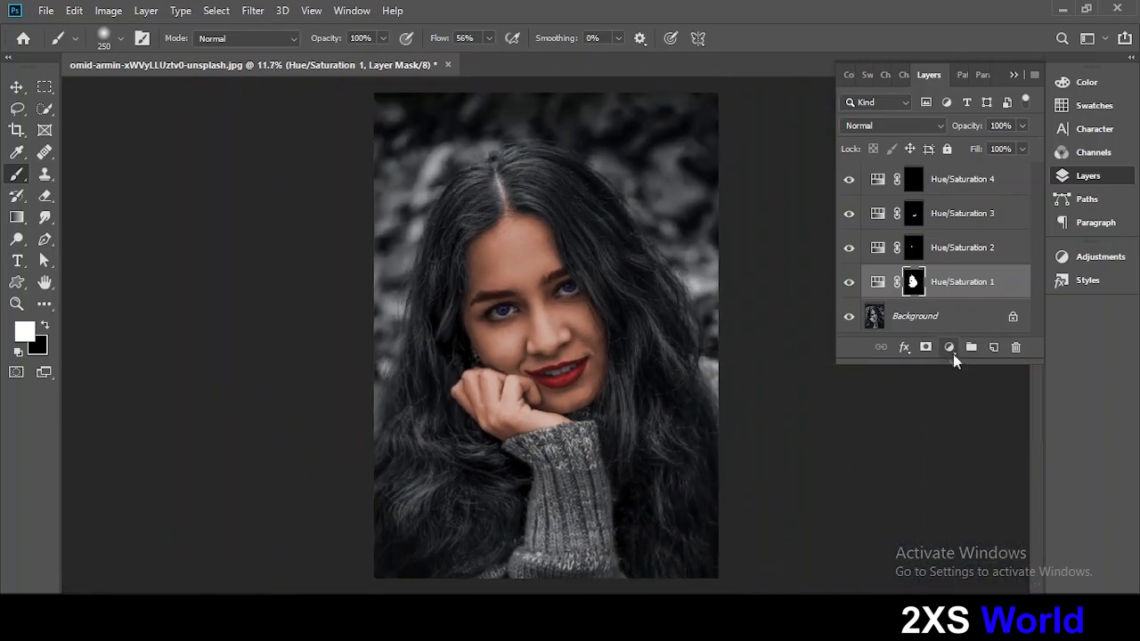
left_click(950, 349)
left_click(914, 182)
left_click(946, 348)
left_click(984, 206)
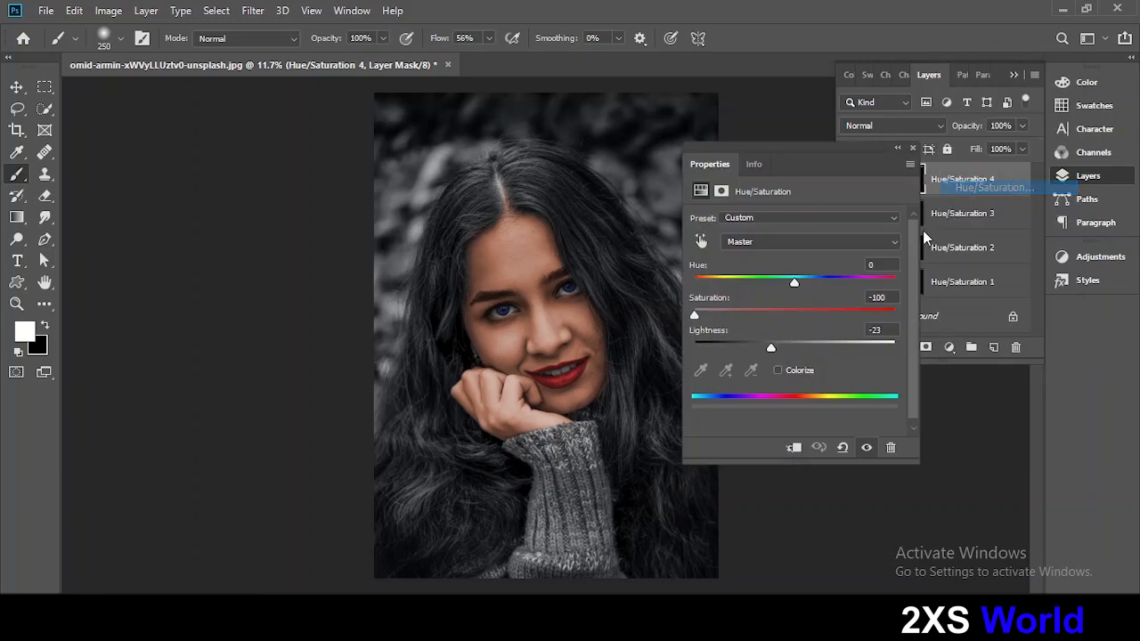
left_click_drag(795, 278, 721, 278)
left_click(778, 370)
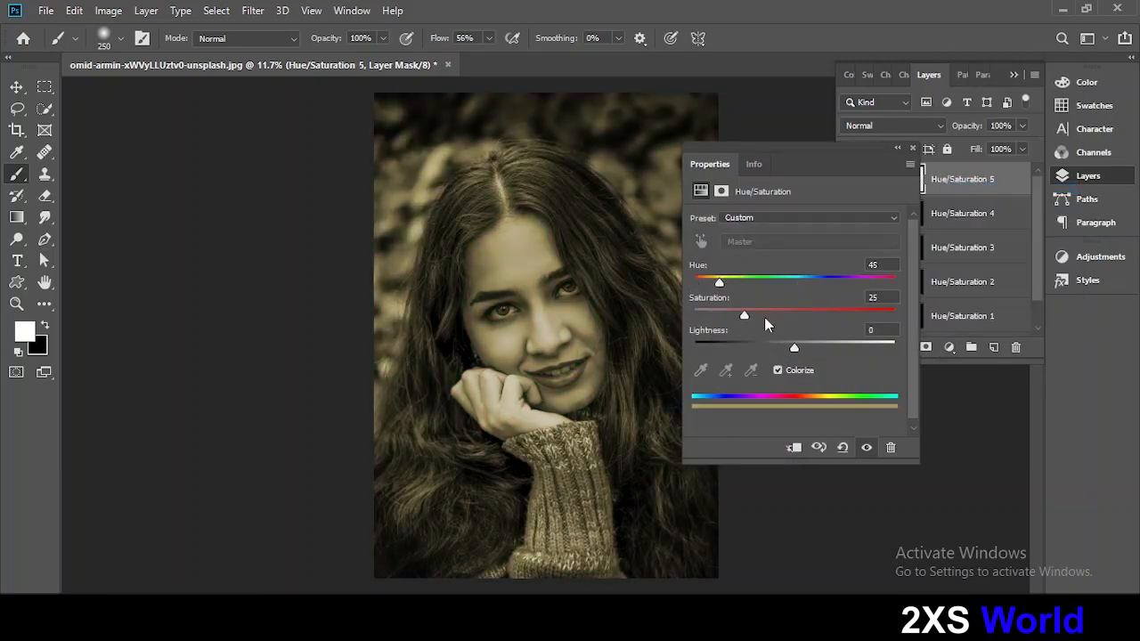
left_click(912, 148)
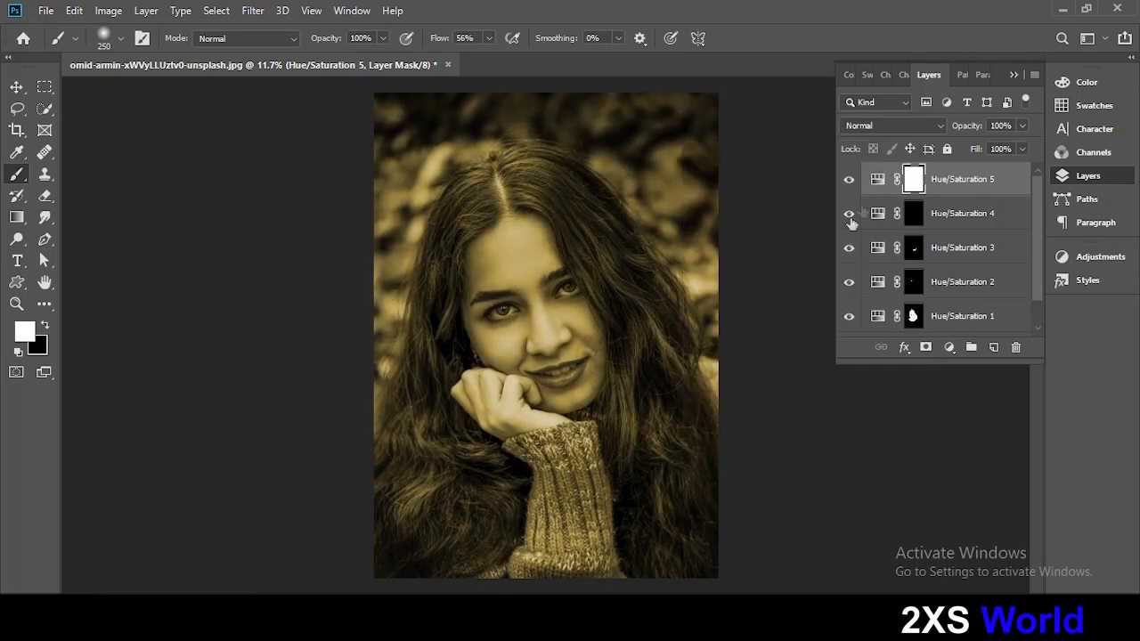
key("ctrl+i")
scroll(424, 538, "up", 2)
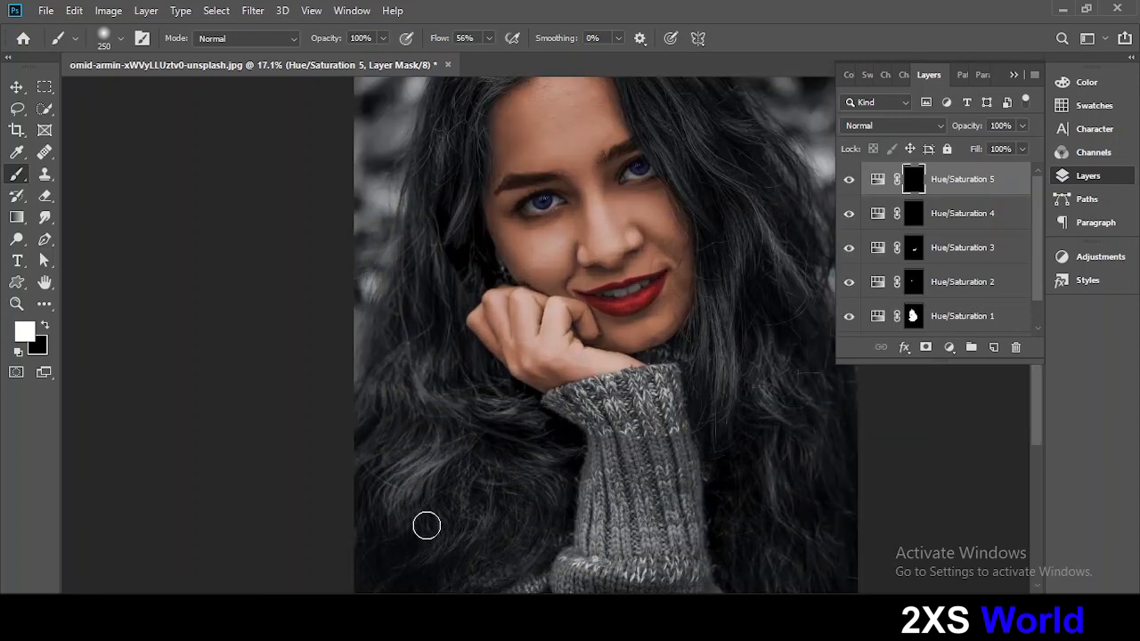
Paint white on the Hue/Saturation 5 mask over the hair left of the sleeve with a 700 px brush at 39% opacity.
scroll(454, 463, "up", 1)
key("bracketright")
key("bracketright")
key("bracketright")
key("bracketright")
key("bracketright")
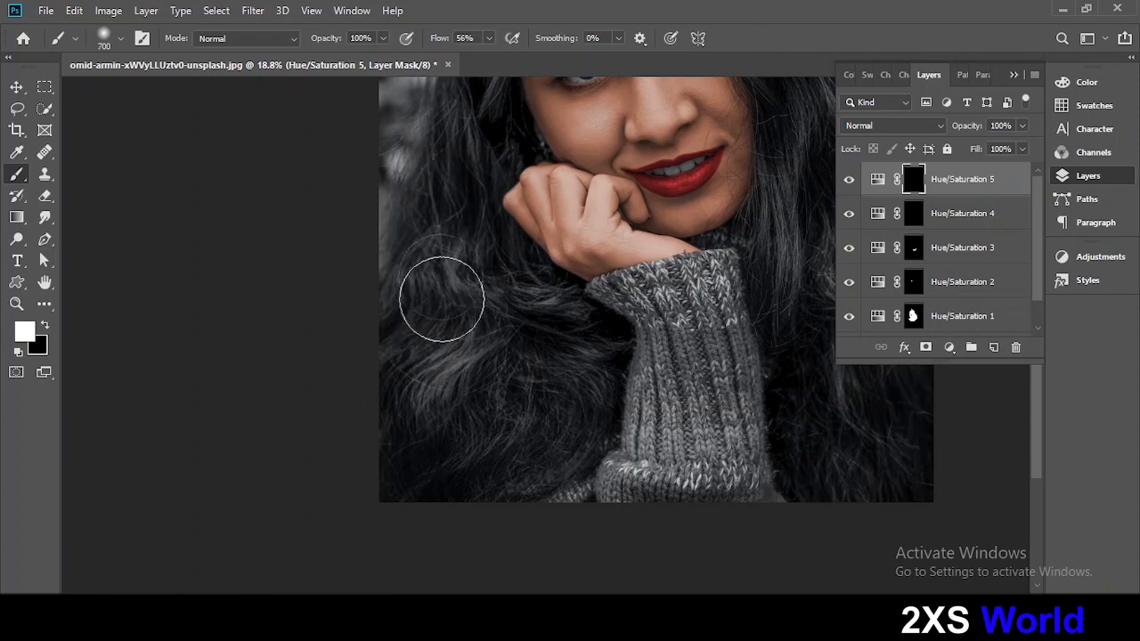
left_click(383, 39)
left_click(337, 57)
mouse_move(463, 409)
left_mouse_down()
mouse_move(410, 467)
mouse_move(493, 453)
mouse_move(546, 462)
mouse_move(571, 332)
mouse_move(594, 368)
mouse_move(573, 424)
left_mouse_up()
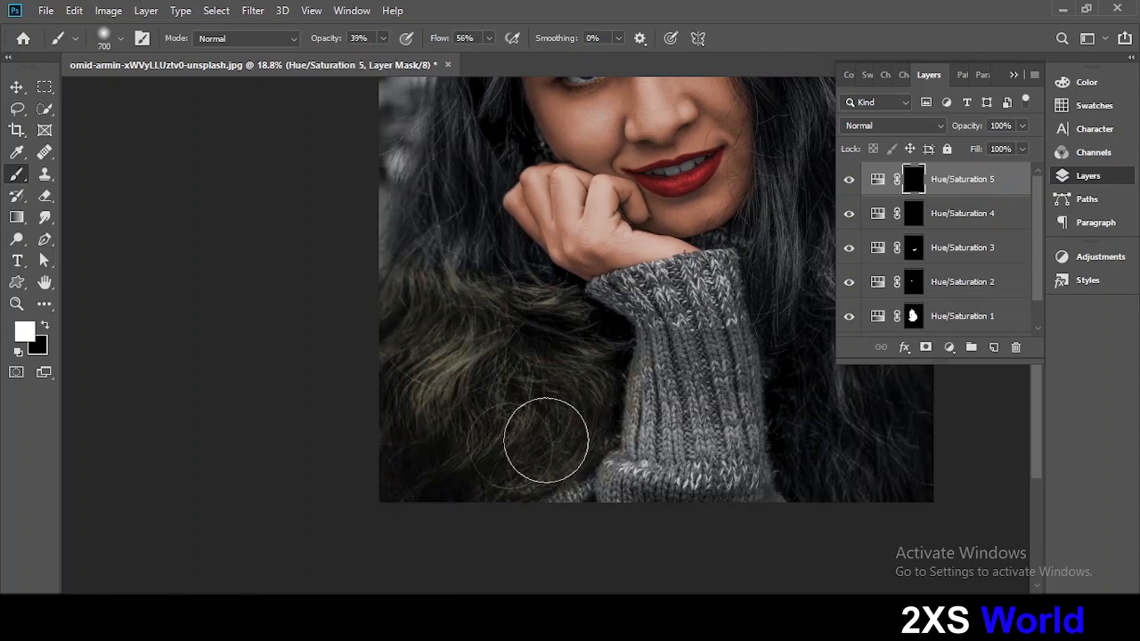
left_click_drag(529, 305, 561, 389)
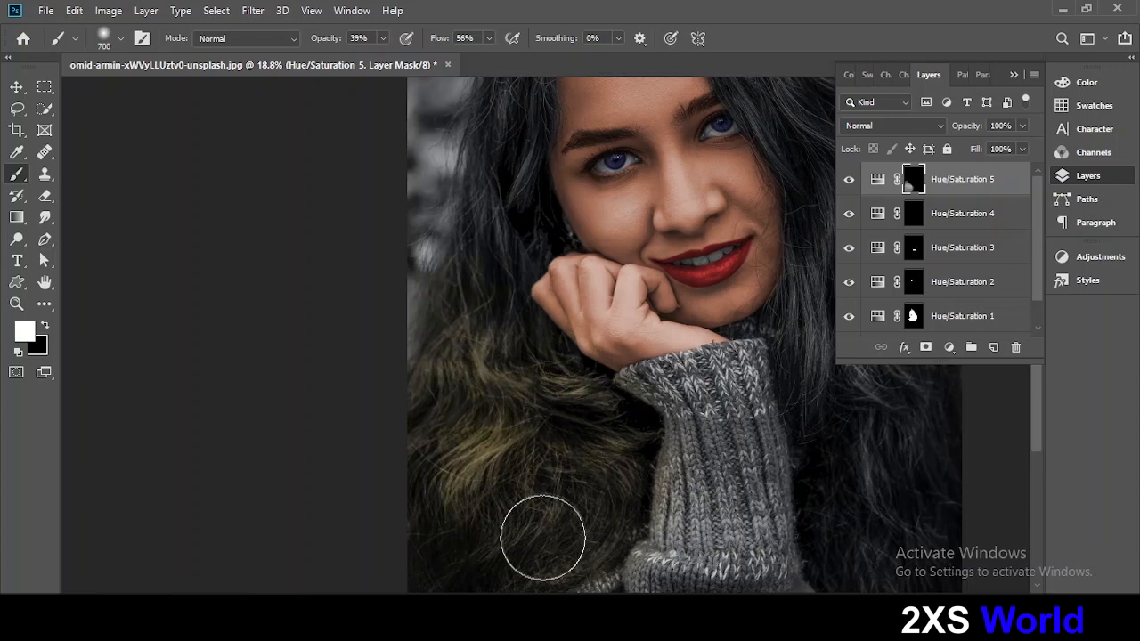
mouse_move(539, 533)
left_mouse_down()
mouse_move(506, 453)
mouse_move(514, 405)
left_mouse_up()
Extend the tint on the Hue/Saturation 5 mask over the hair right of the face, the crown and the strands left of the face.
mouse_move(596, 414)
left_mouse_down()
mouse_move(468, 392)
mouse_move(258, 439)
left_mouse_up()
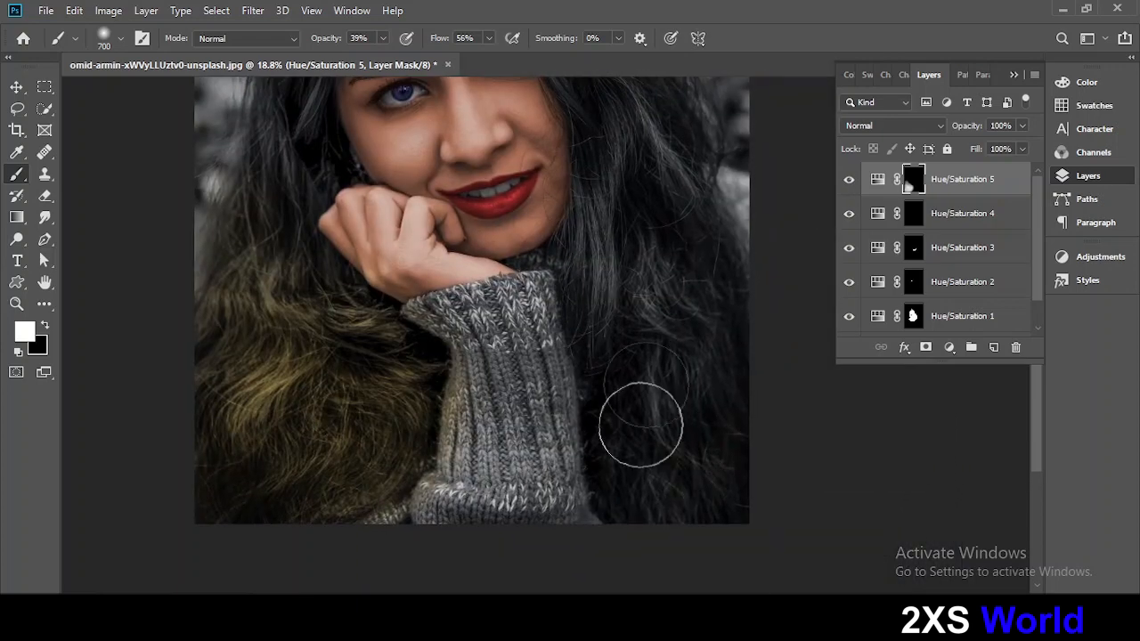
mouse_move(638, 424)
left_mouse_down()
mouse_move(628, 325)
mouse_move(600, 283)
mouse_move(640, 496)
mouse_move(699, 522)
mouse_move(637, 408)
mouse_move(726, 321)
mouse_move(688, 279)
mouse_move(658, 159)
mouse_move(670, 348)
left_mouse_up()
left_click_drag(626, 410, 618, 400)
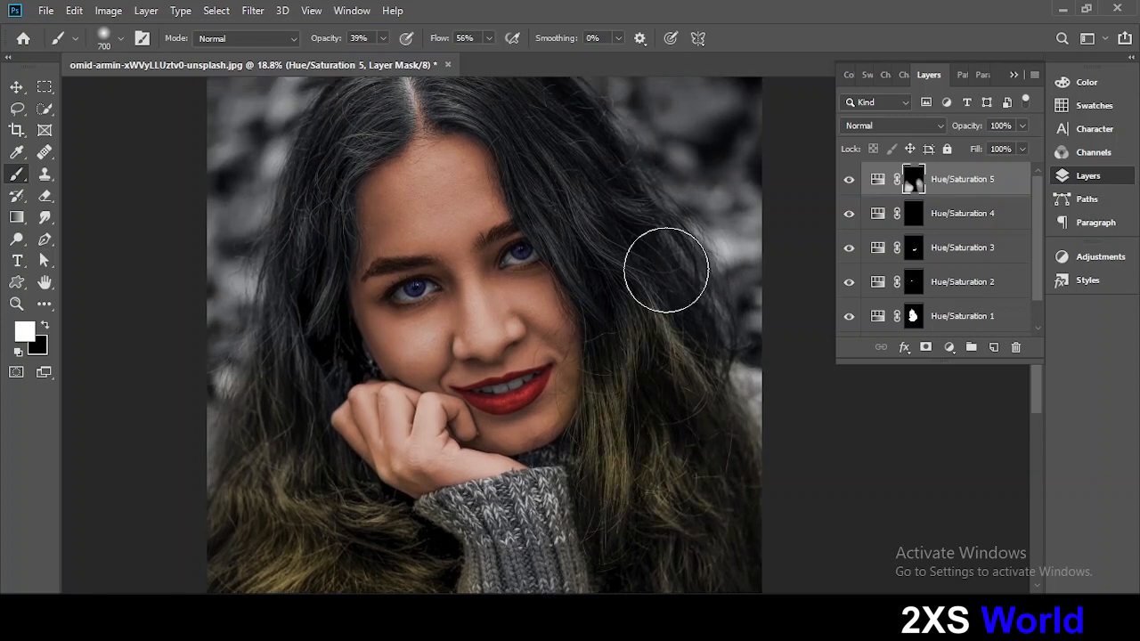
left_click_drag(636, 186, 676, 350)
mouse_move(597, 300)
left_mouse_down()
mouse_move(677, 507)
mouse_move(635, 369)
mouse_move(591, 298)
mouse_move(523, 234)
mouse_move(487, 229)
mouse_move(416, 270)
mouse_move(424, 257)
mouse_move(361, 343)
mouse_move(341, 491)
mouse_move(377, 348)
left_mouse_up()
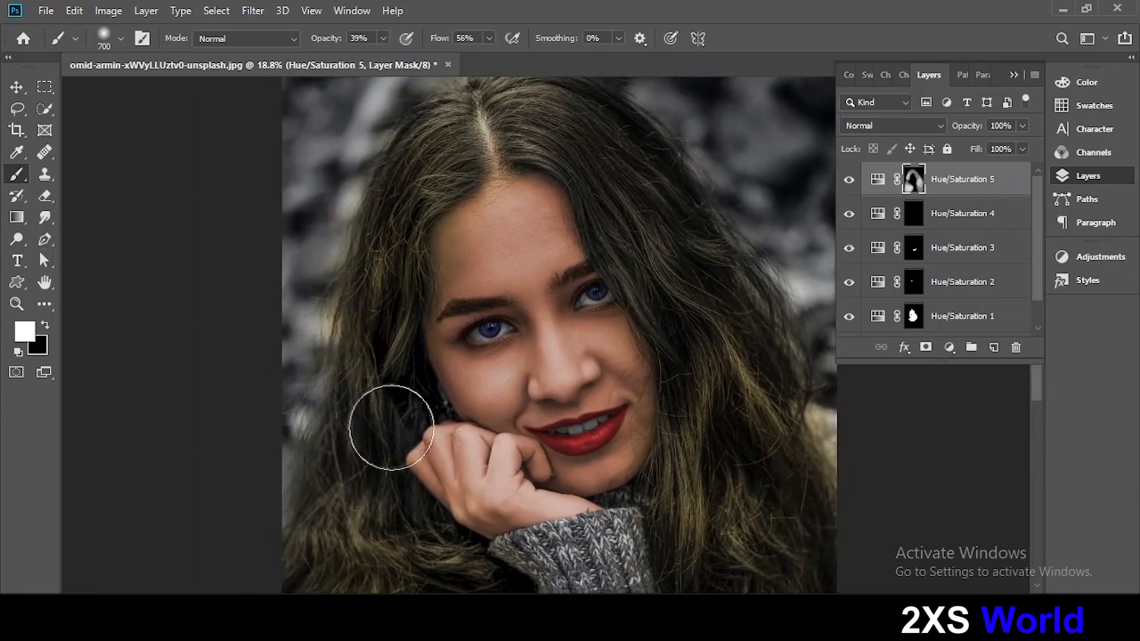
left_click_drag(395, 415, 404, 394)
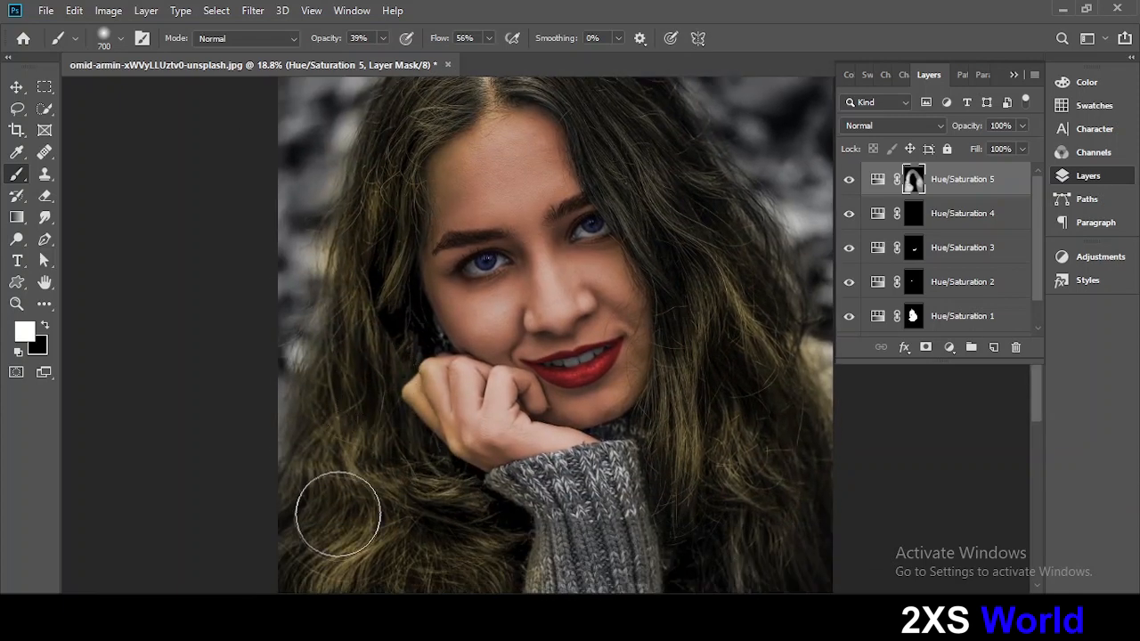
left_click_drag(569, 282, 462, 425)
mouse_move(586, 476)
left_mouse_down()
mouse_move(473, 270)
mouse_move(599, 377)
mouse_move(448, 232)
mouse_move(548, 431)
mouse_move(473, 254)
mouse_move(402, 228)
mouse_move(303, 312)
left_mouse_up()
Remove the hair tint from the forehead on the Hue/Saturation 5 mask with a 300 px black brush at 100% opacity.
scroll(383, 354, "up", 3)
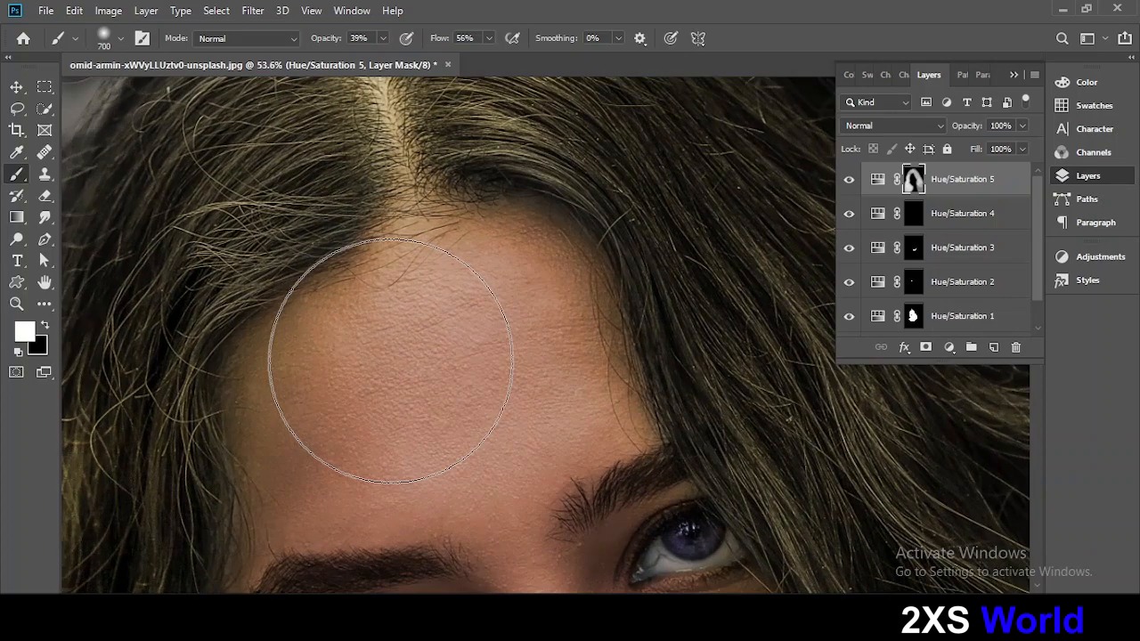
key("bracketleft")
key("bracketleft")
key("bracketleft")
key("bracketleft")
key("x")
mouse_move(383, 39)
left_mouse_down()
mouse_move(415, 64)
mouse_move(436, 64)
left_mouse_up()
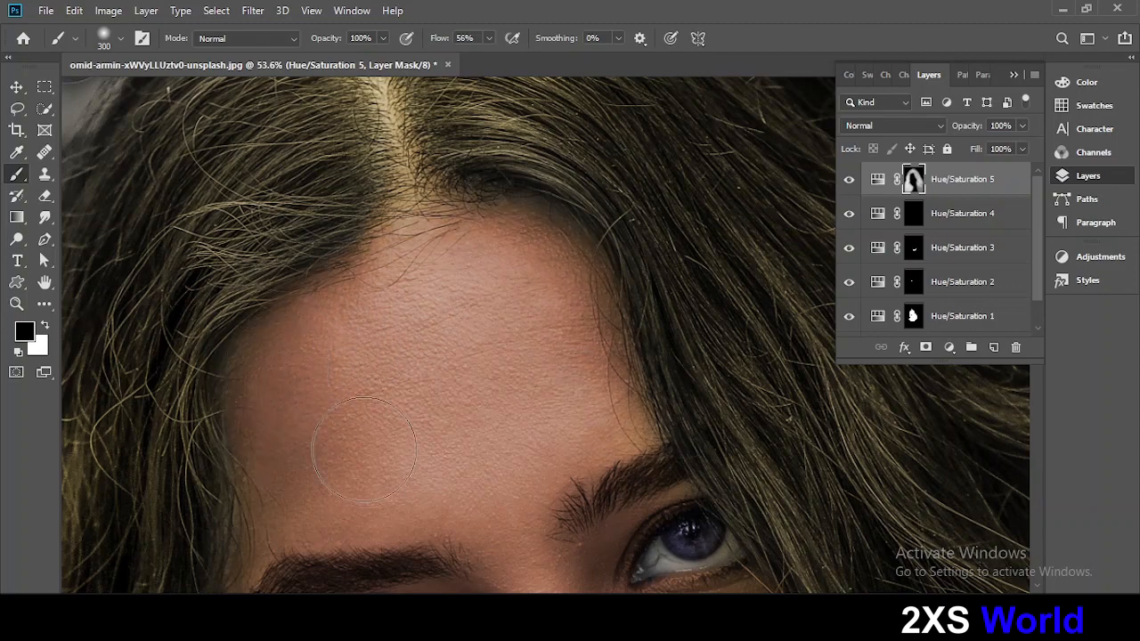
left_click_drag(364, 450, 398, 167)
Paint black on the Hue/Saturation 5 mask to clear the hair tint from the left cheek, knuckles and hand.
scroll(451, 315, "down", 5)
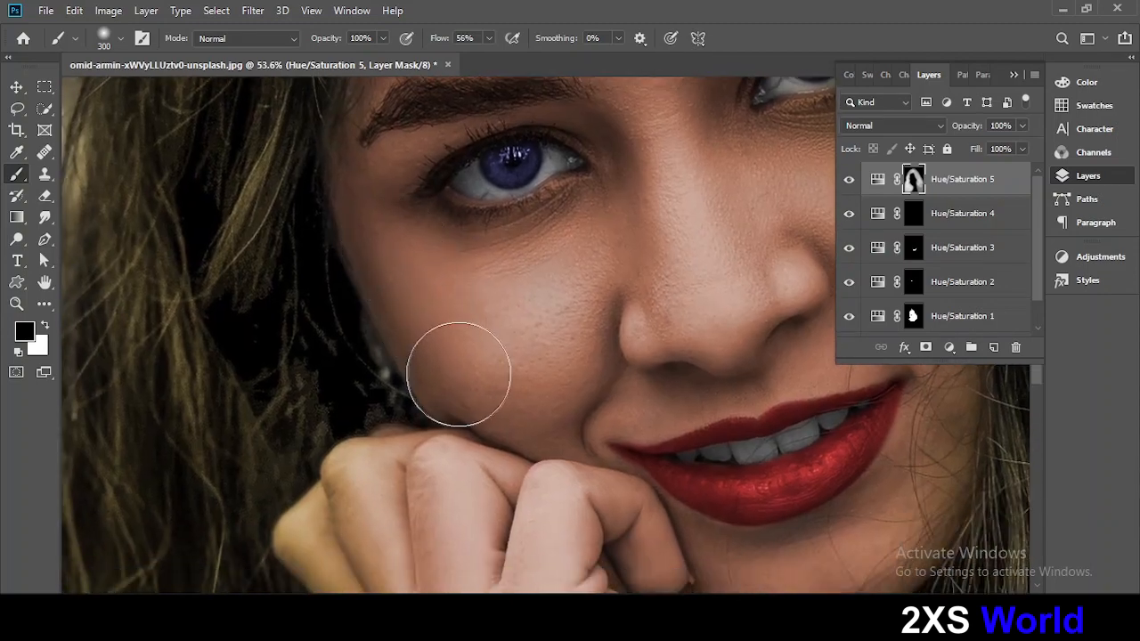
scroll(454, 376, "down", 2)
scroll(521, 328, "down", 4)
scroll(560, 364, "right", 1)
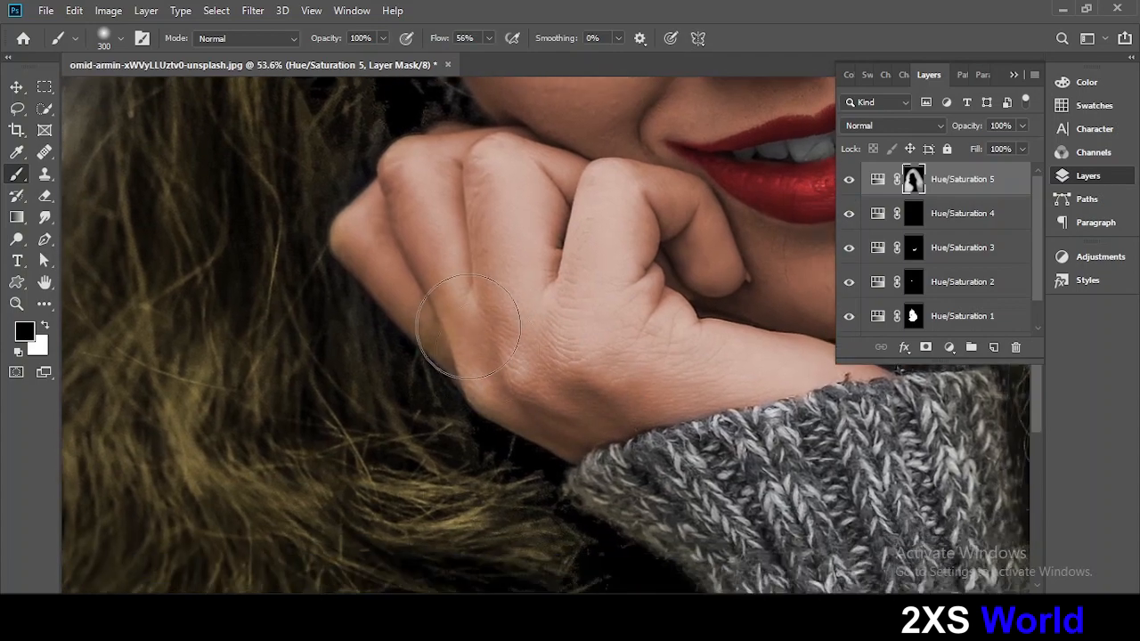
scroll(380, 238, "down", 3)
scroll(483, 389, "right", 3)
Clear the hair tint from the chin, cheek and forehead skin bordering the hair on the right side of the face.
scroll(369, 308, "up", 3)
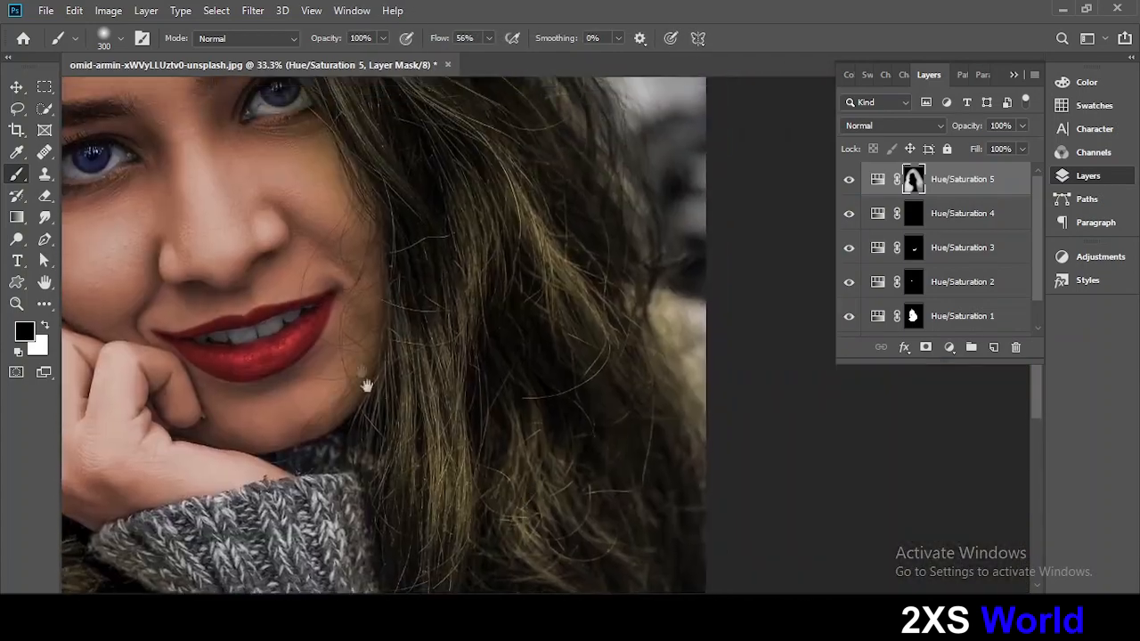
scroll(336, 434, "up", 2)
scroll(336, 434, "up", 8)
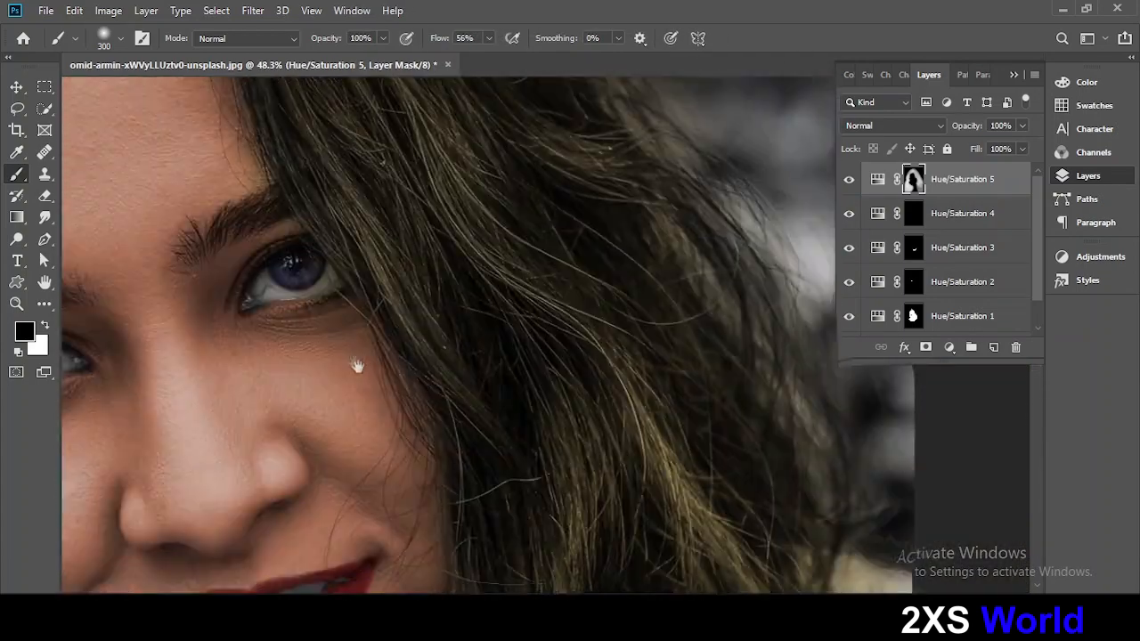
scroll(350, 287, "left", 2)
scroll(267, 293, "down", 4)
scroll(267, 297, "up", 3)
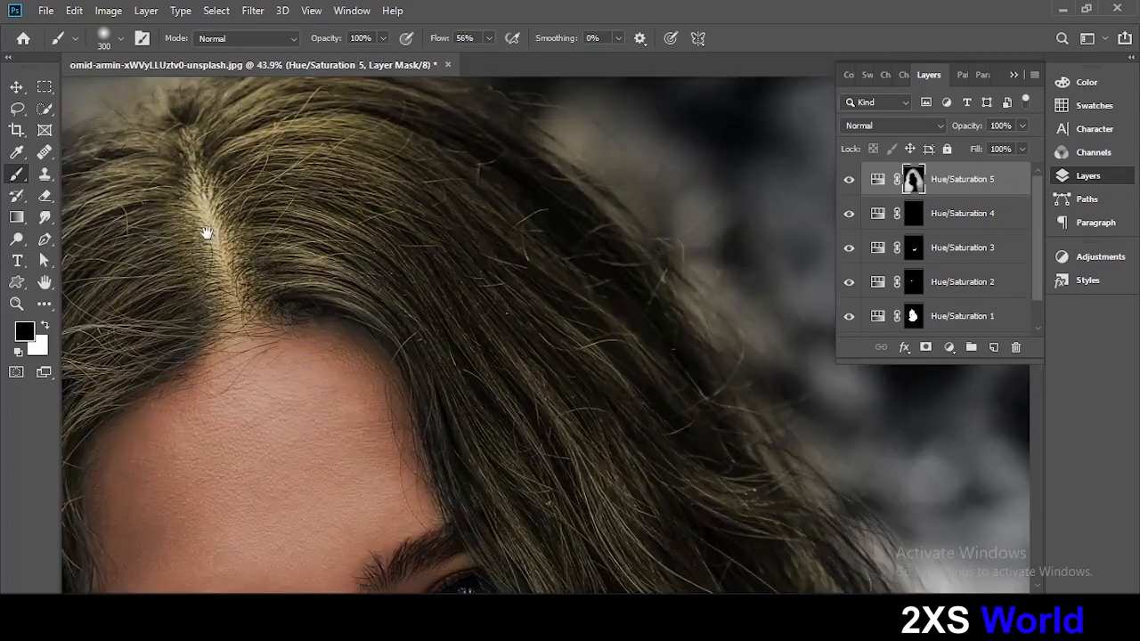
Set the brush to 25% opacity and touch up the hair tint with black at the parting and white on the lower-right strands.
scroll(204, 231, "up", 2)
key("2")
key("5")
scroll(248, 486, "down", 5)
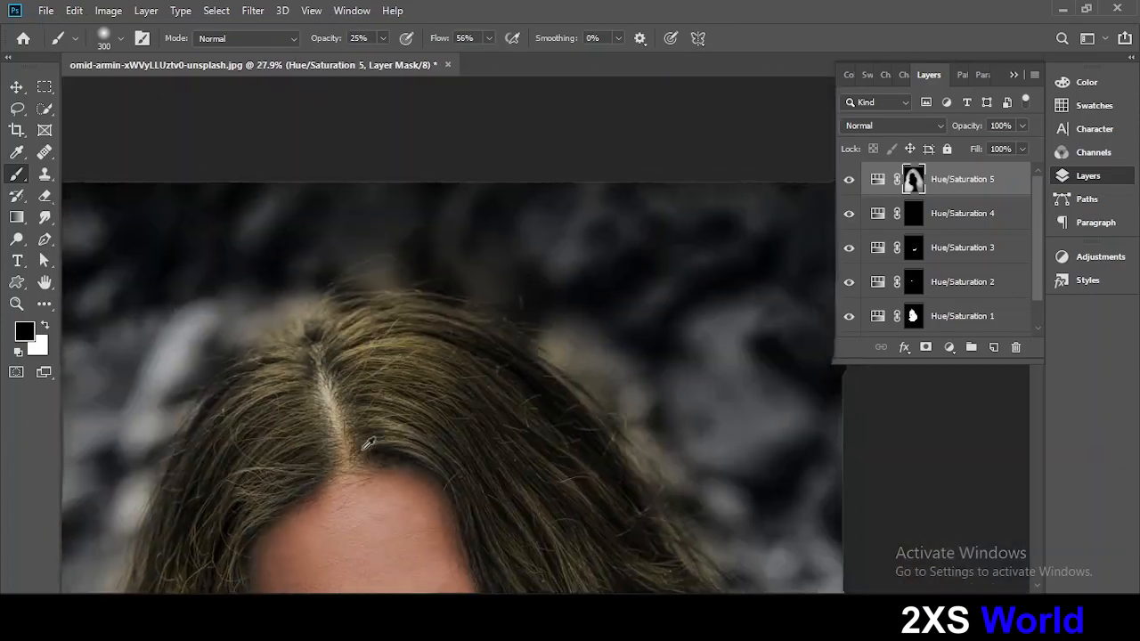
scroll(495, 440, "down", 3)
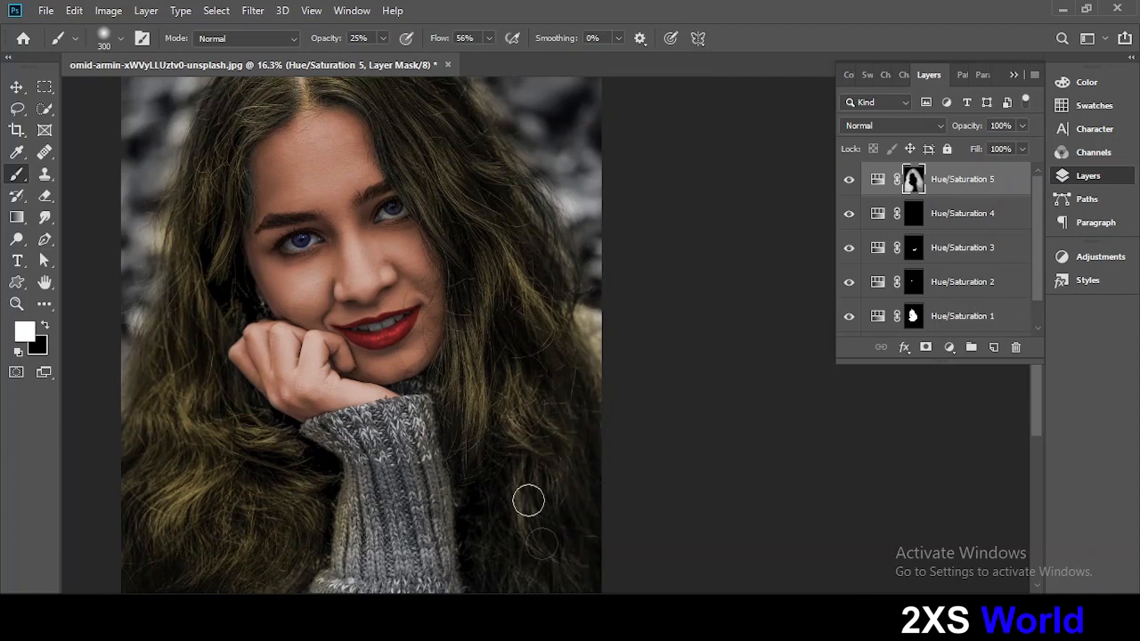
scroll(535, 490, "down", 3)
scroll(498, 377, "down", 2)
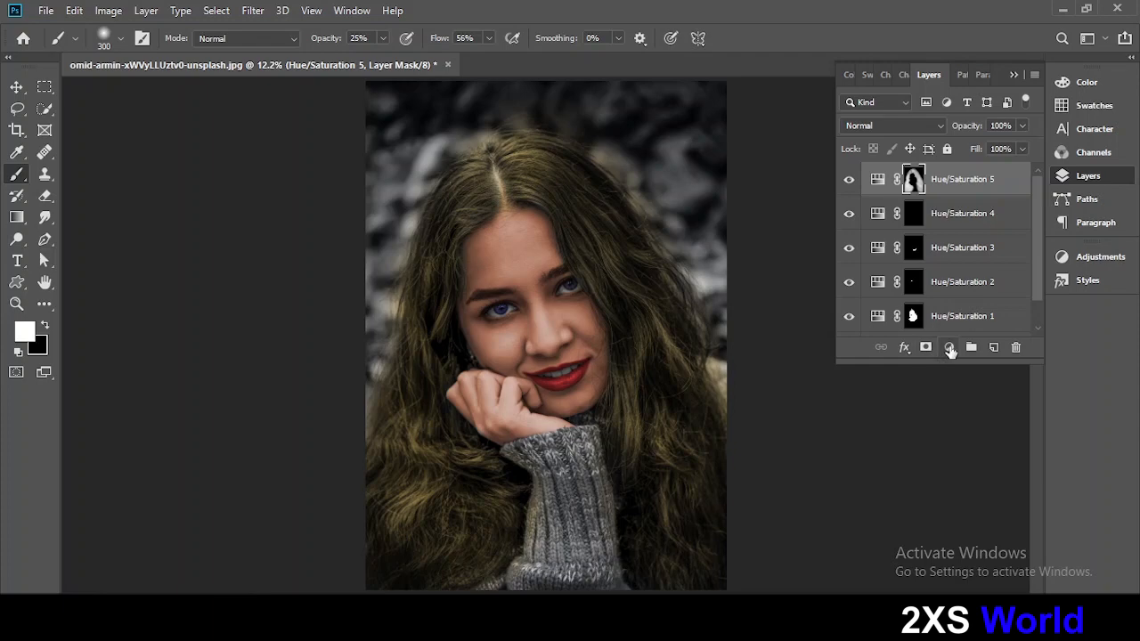
Enter Quick Mask mode and cover the sweater's collar, sleeve and hem in black with a 300 px brush at 100% opacity.
left_click(32, 373)
key("x")
scroll(513, 362, "up", 4)
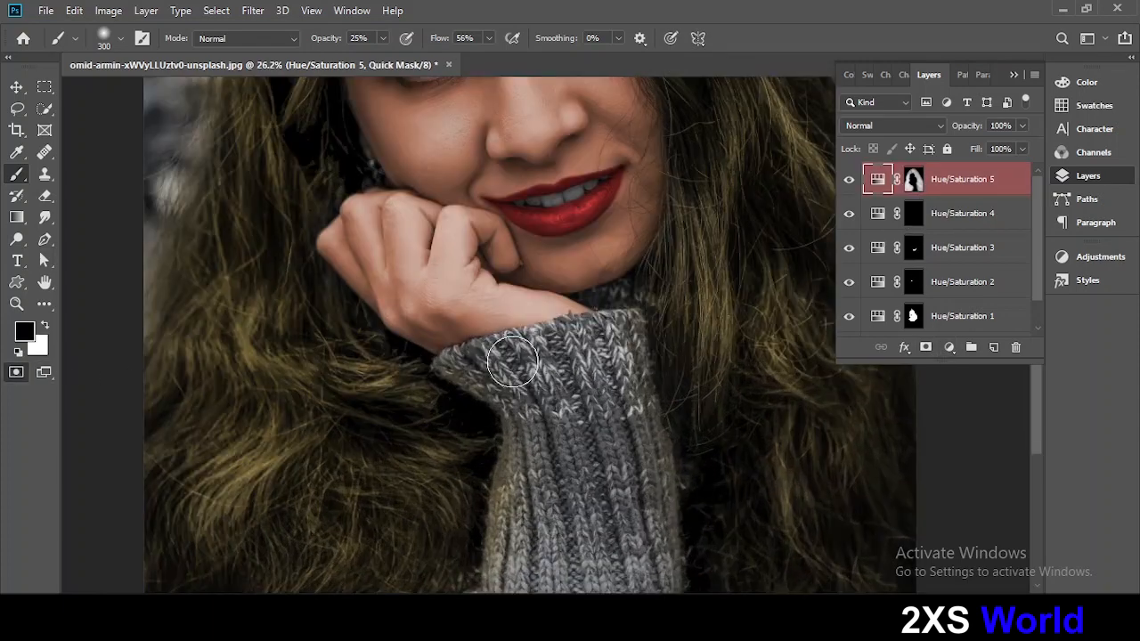
left_click_drag(382, 38, 482, 77)
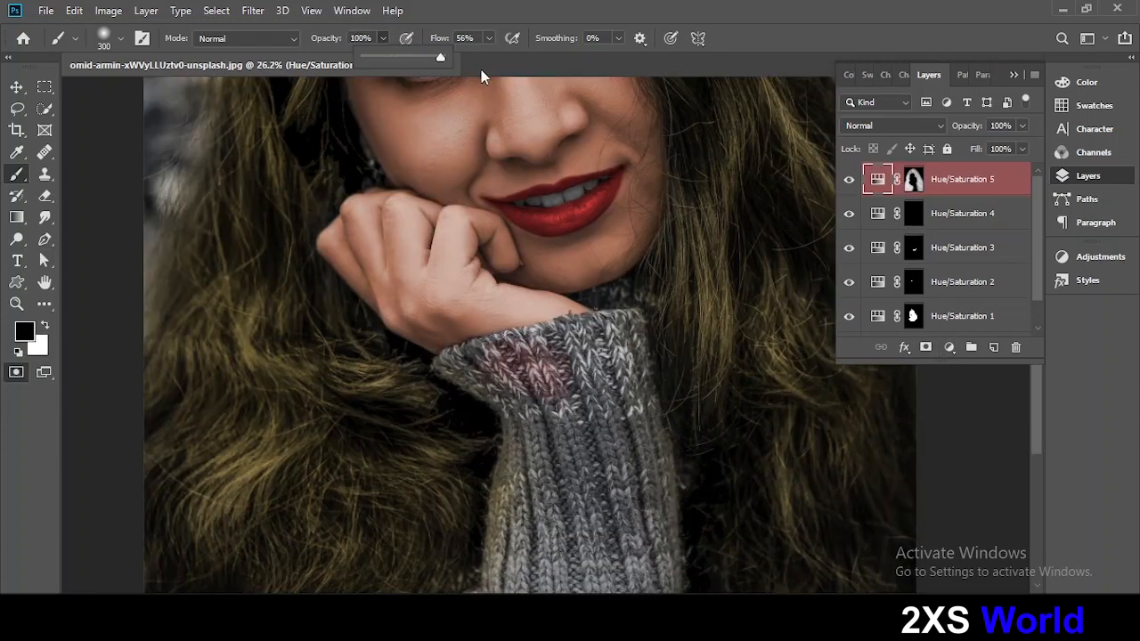
scroll(538, 414, "up", 3)
mouse_move(703, 267)
left_mouse_down()
mouse_move(739, 233)
mouse_move(637, 178)
mouse_move(730, 400)
mouse_move(499, 249)
mouse_move(351, 305)
mouse_move(440, 370)
mouse_move(636, 433)
mouse_move(656, 326)
left_mouse_up()
scroll(656, 326, "down", 3)
scroll(656, 326, "down", 1)
mouse_move(525, 356)
left_mouse_down()
mouse_move(534, 522)
mouse_move(732, 316)
mouse_move(713, 526)
left_mouse_up()
scroll(713, 526, "down", 3)
mouse_move(763, 433)
left_mouse_down()
mouse_move(725, 290)
mouse_move(680, 329)
mouse_move(617, 444)
mouse_move(554, 369)
mouse_move(567, 411)
mouse_move(503, 368)
mouse_move(448, 427)
mouse_move(507, 424)
mouse_move(565, 374)
left_mouse_up()
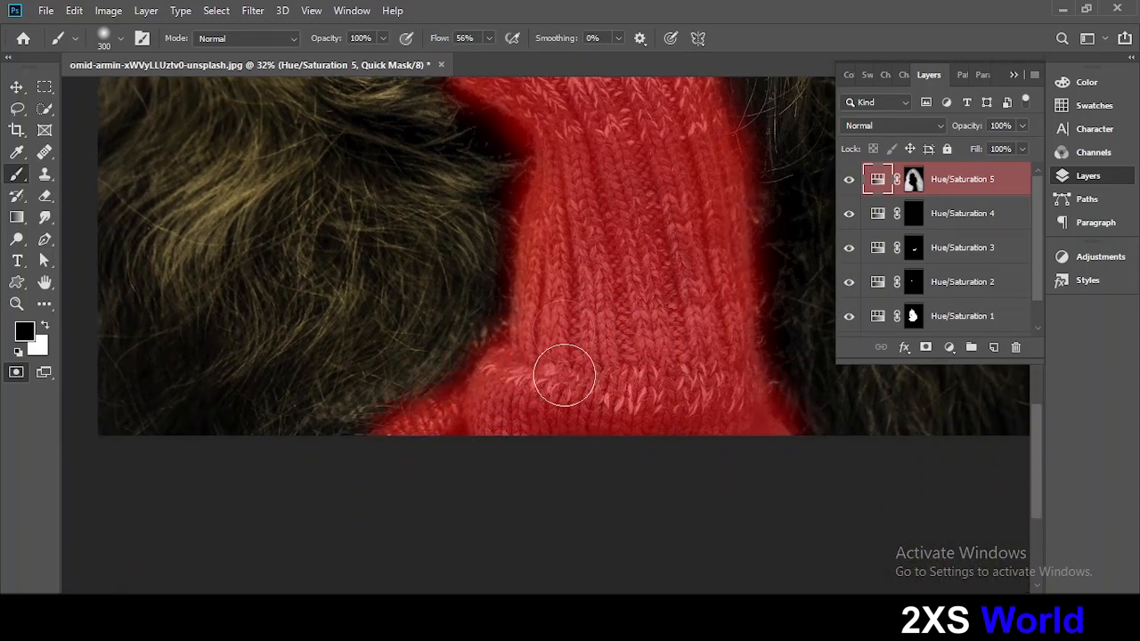
Erase the Quick Mask spill between the fur and the sweater's lower-left edge with a 125 px white brush.
scroll(515, 388, "up", 3)
key("bracketleft")
key("bracketleft")
key("x")
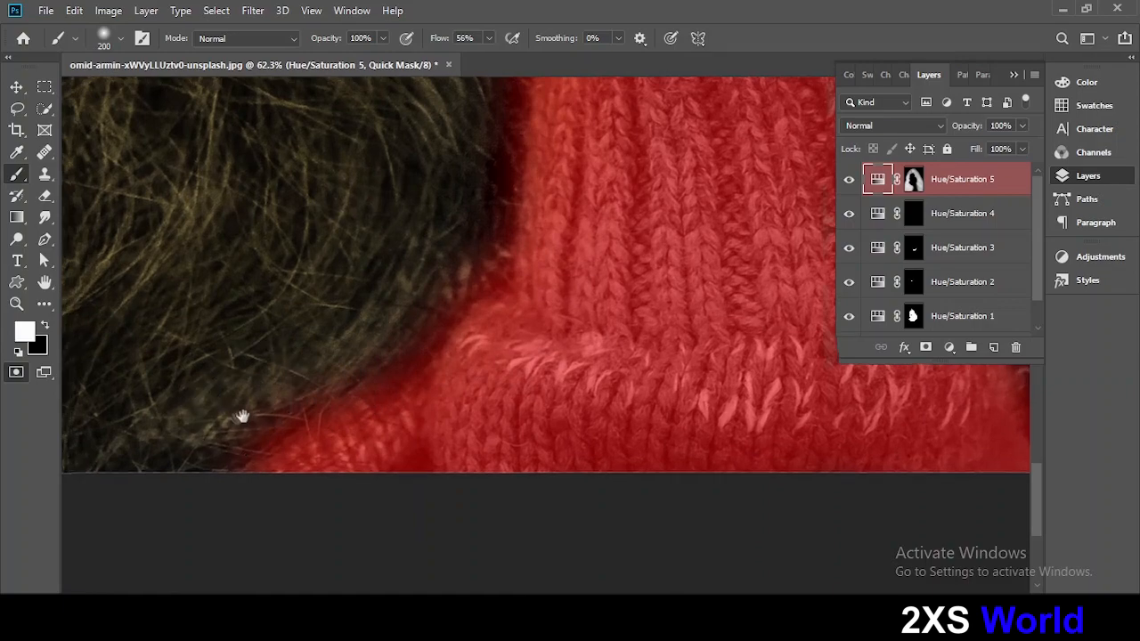
scroll(507, 222, "up", 2)
key("bracketleft")
key("bracketleft")
key("bracketleft")
mouse_move(508, 223)
left_mouse_down()
mouse_move(313, 377)
mouse_move(369, 330)
mouse_move(496, 330)
mouse_move(265, 427)
left_mouse_up()
Clean the Quick Mask along the sleeve's left edge up to the cuff corner with the 125 px white brush.
scroll(486, 294, "up", 2)
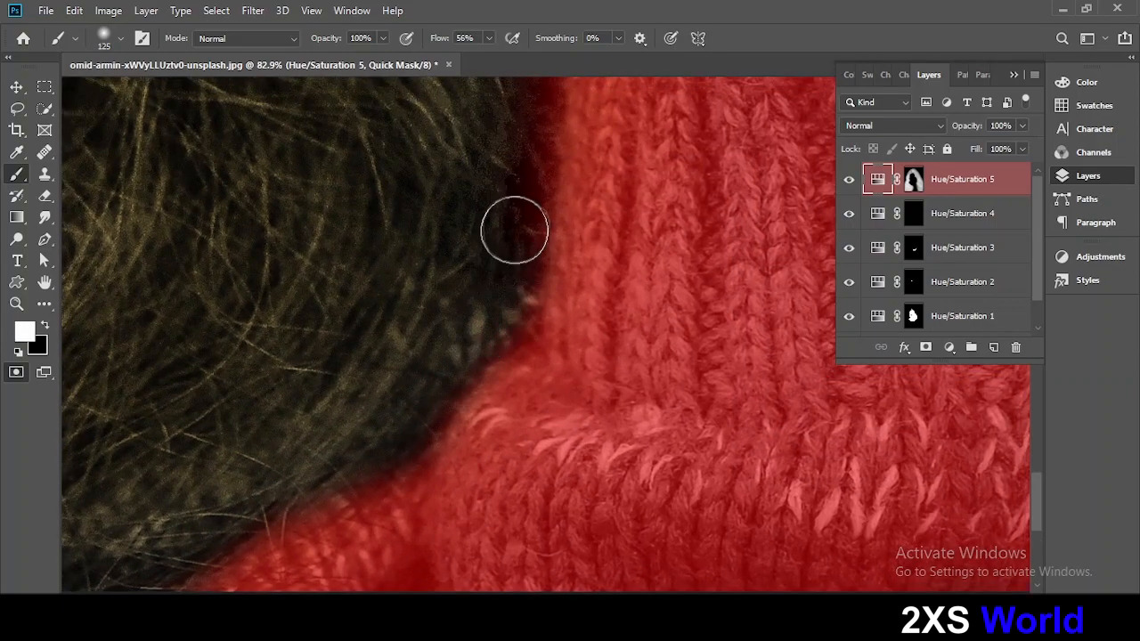
left_click_drag(513, 226, 496, 366)
scroll(497, 366, "up", 1)
scroll(525, 246, "up", 1)
mouse_move(525, 247)
left_mouse_down()
mouse_move(524, 184)
mouse_move(512, 321)
left_mouse_up()
scroll(490, 410, "up", 1)
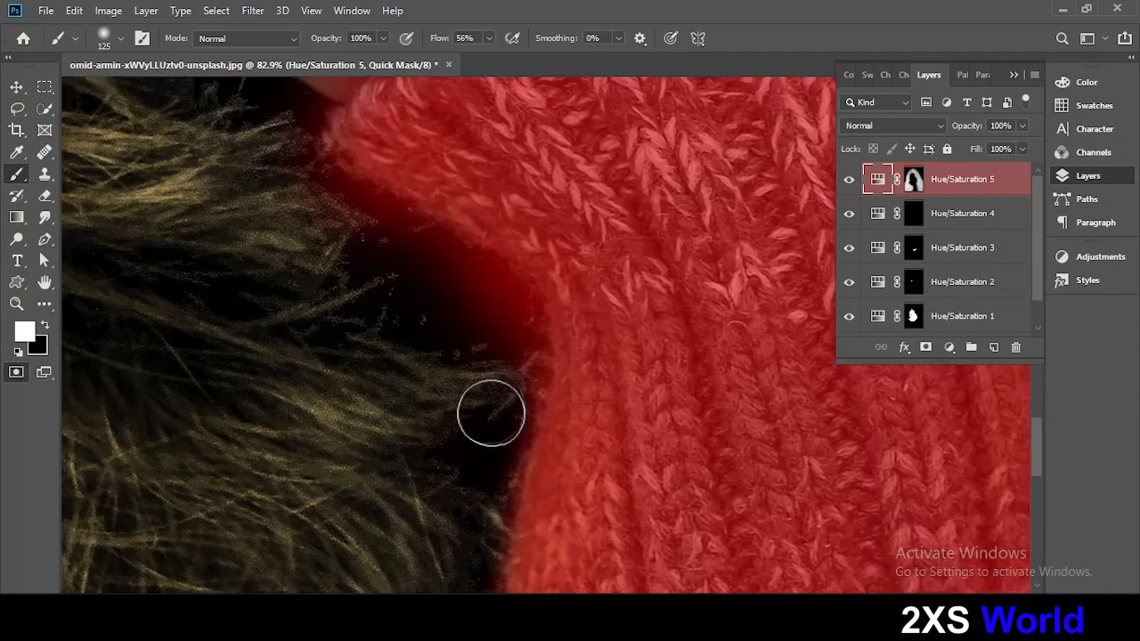
left_click_drag(491, 410, 510, 392)
left_click_drag(508, 315, 348, 211)
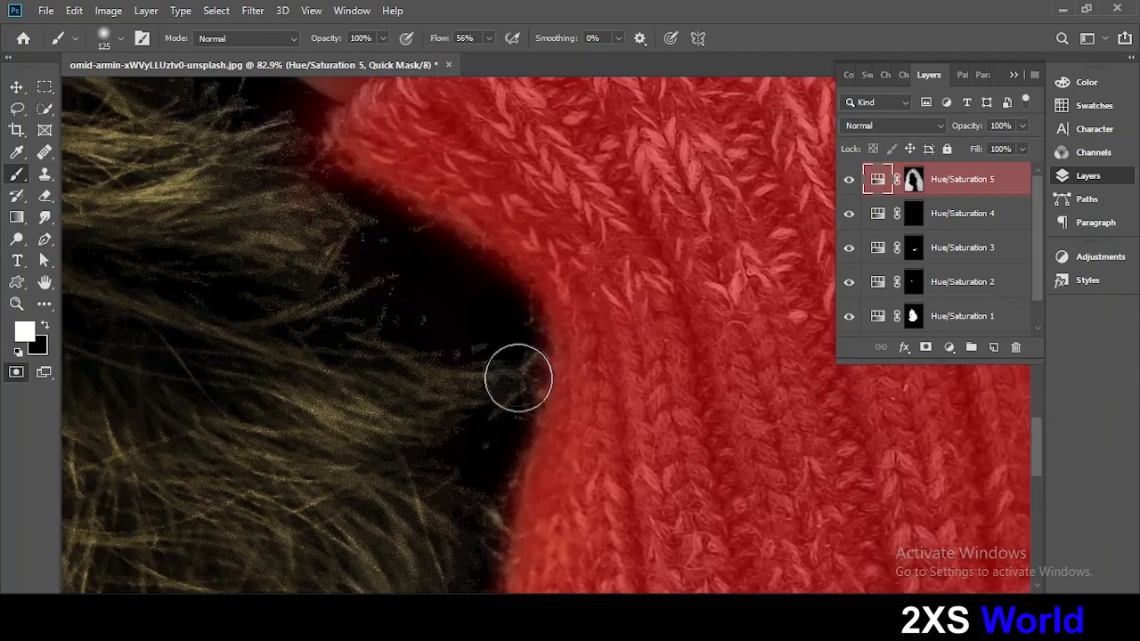
Erase the Quick Mask from the hand along the cuff, refining the wrist edge with white brushes of 60 and 25 px.
scroll(298, 183, "up", 3)
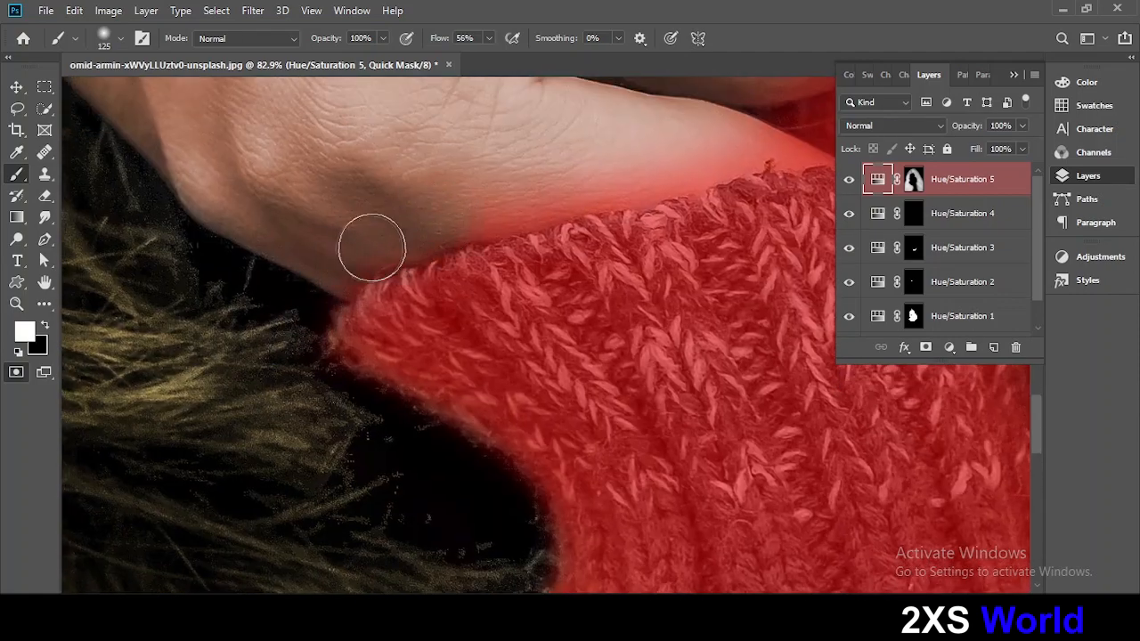
left_click_drag(566, 178, 427, 224)
scroll(427, 223, "up", 3)
mouse_move(522, 242)
left_mouse_down()
mouse_move(590, 223)
mouse_move(586, 239)
left_mouse_up()
scroll(586, 238, "up", 3)
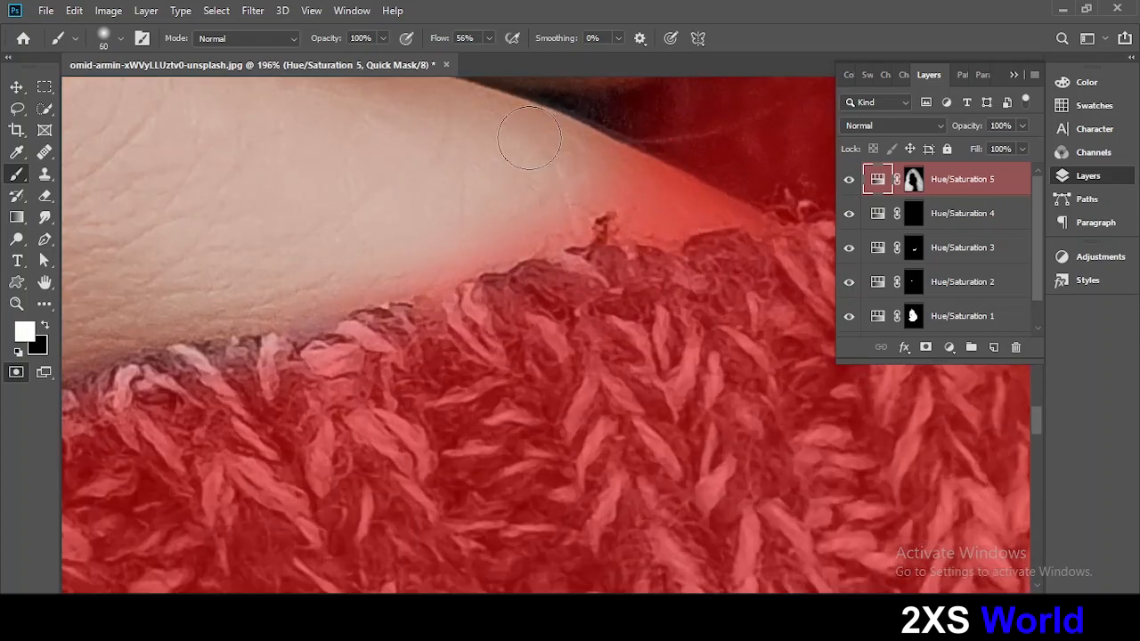
left_click_drag(751, 223, 620, 165)
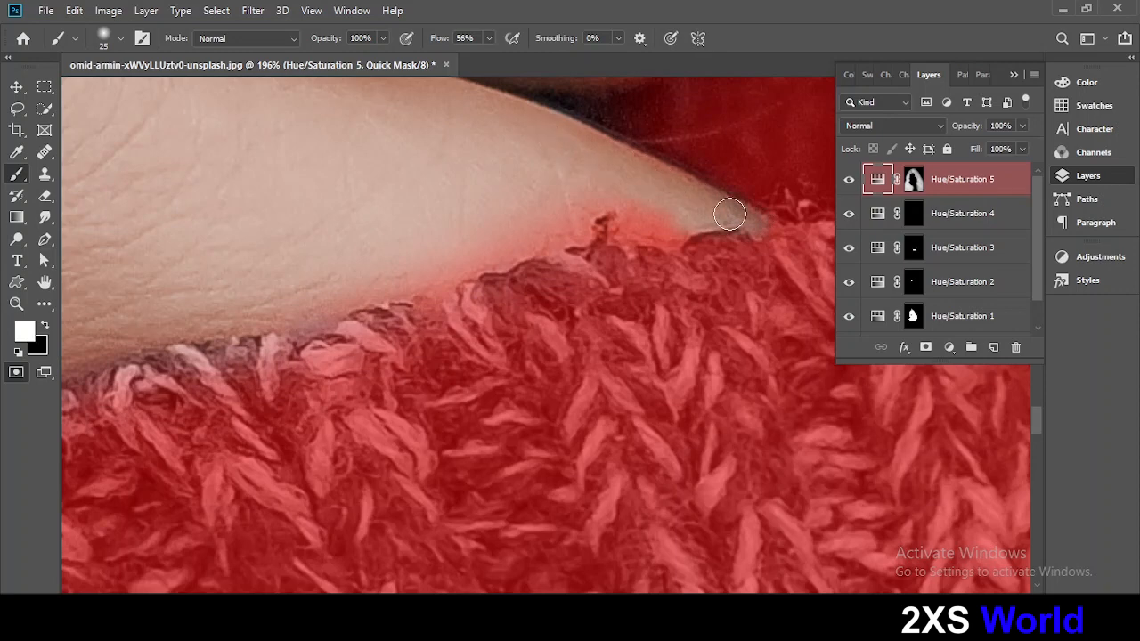
mouse_move(729, 214)
left_mouse_down()
mouse_move(526, 233)
mouse_move(306, 308)
left_mouse_up()
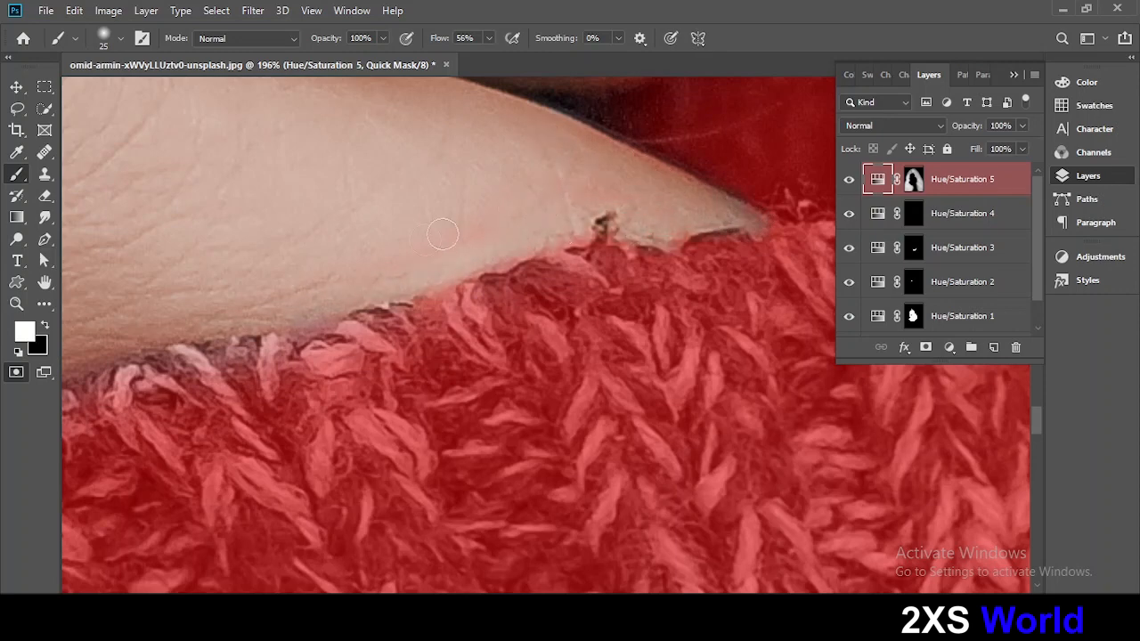
scroll(540, 182, "down", 2)
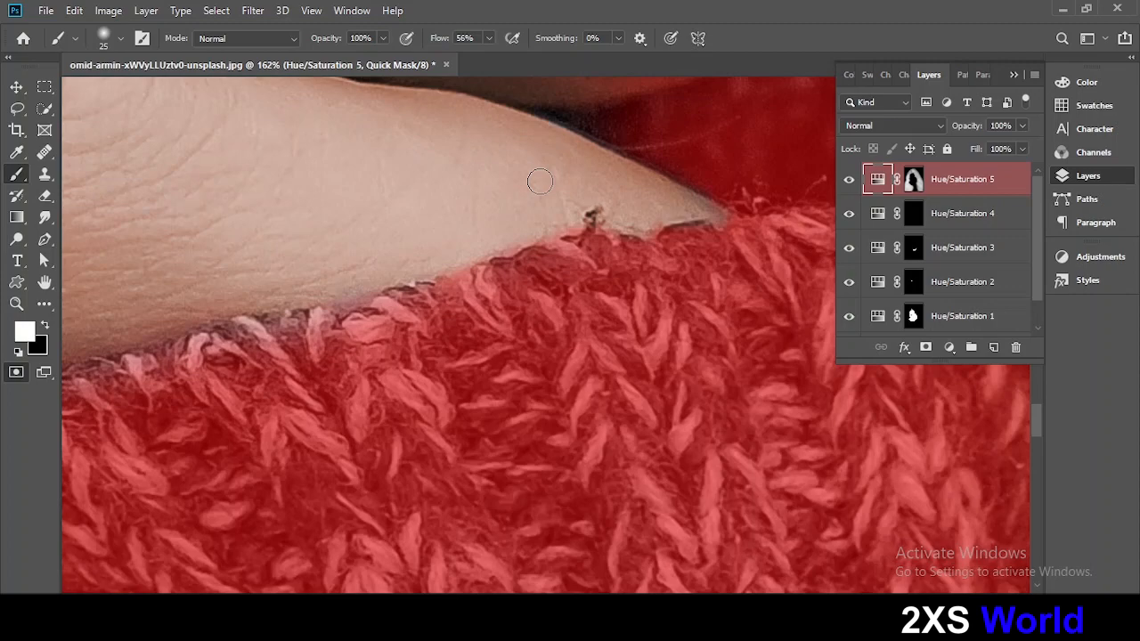
Trim the Quick Mask along the jaw line and the collar's right edge with a 35 px white brush.
scroll(539, 182, "down", 1)
left_click_drag(751, 115, 354, 258)
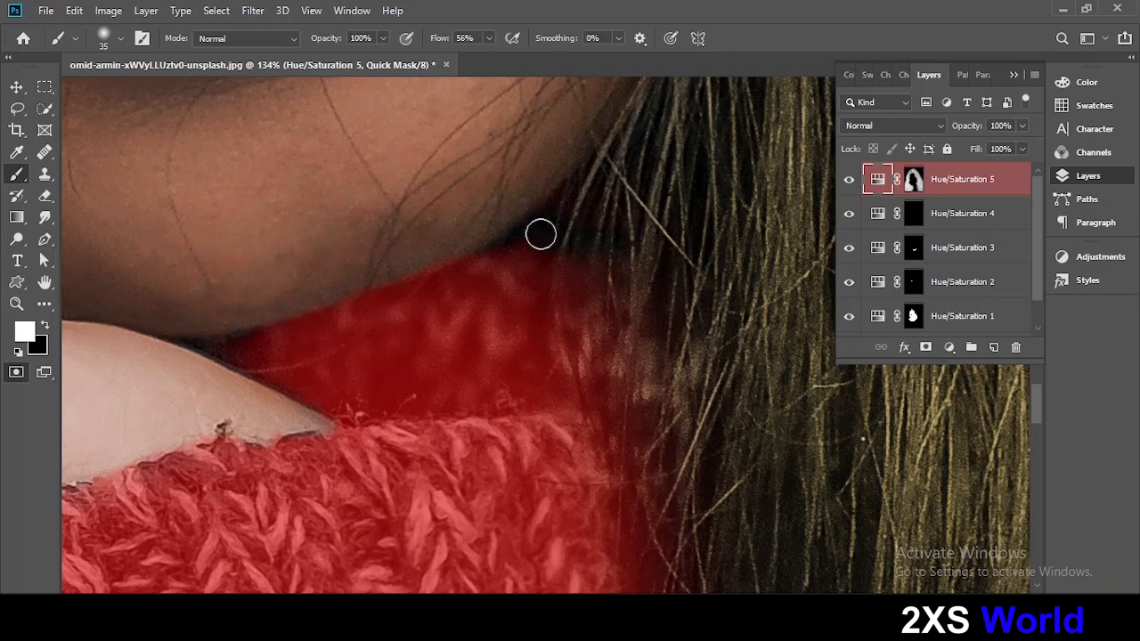
scroll(655, 405, "down", 3)
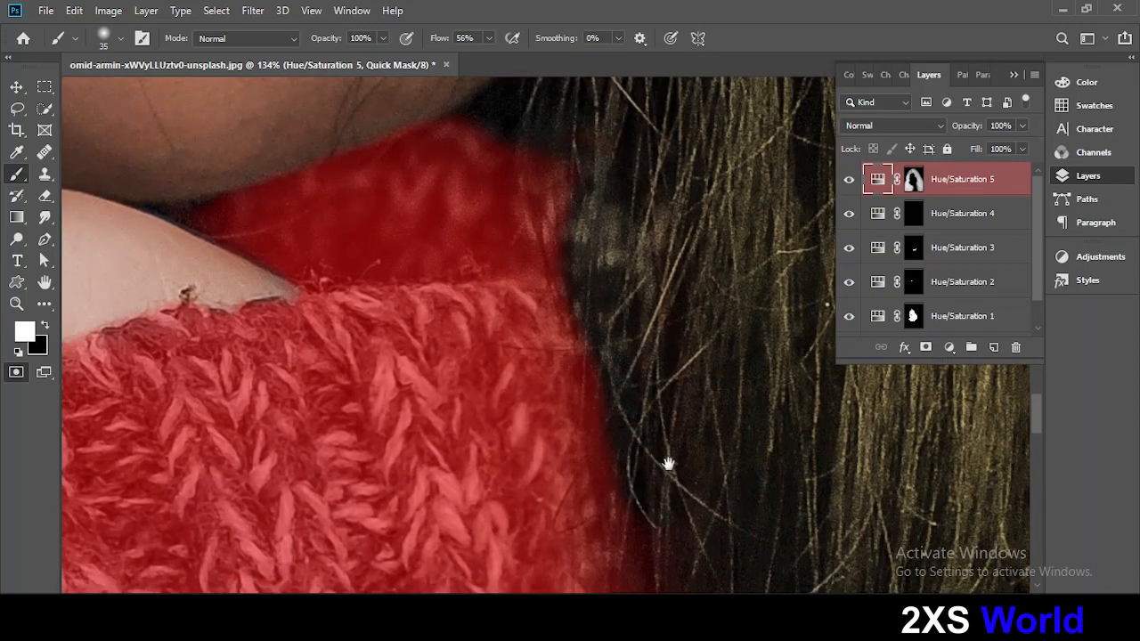
Erase the Quick Mask spill from the hair along the sleeve's right edge down to the image's bottom border with the 35 px white brush.
scroll(665, 463, "down", 5)
scroll(674, 306, "down", 4)
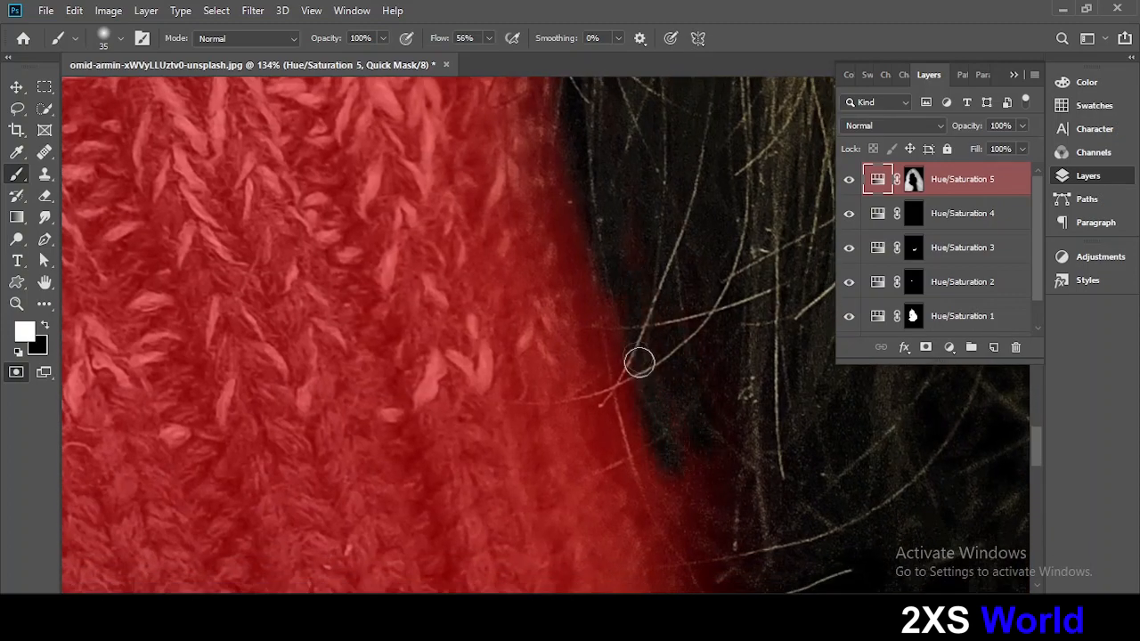
scroll(603, 290, "down", 5)
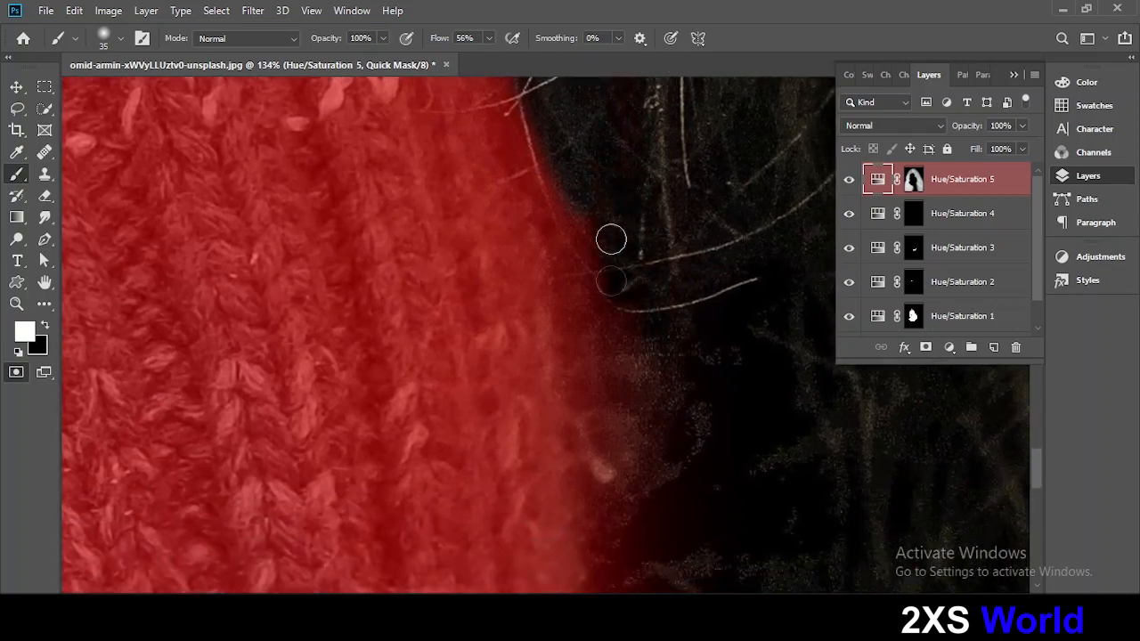
scroll(583, 286, "down", 3)
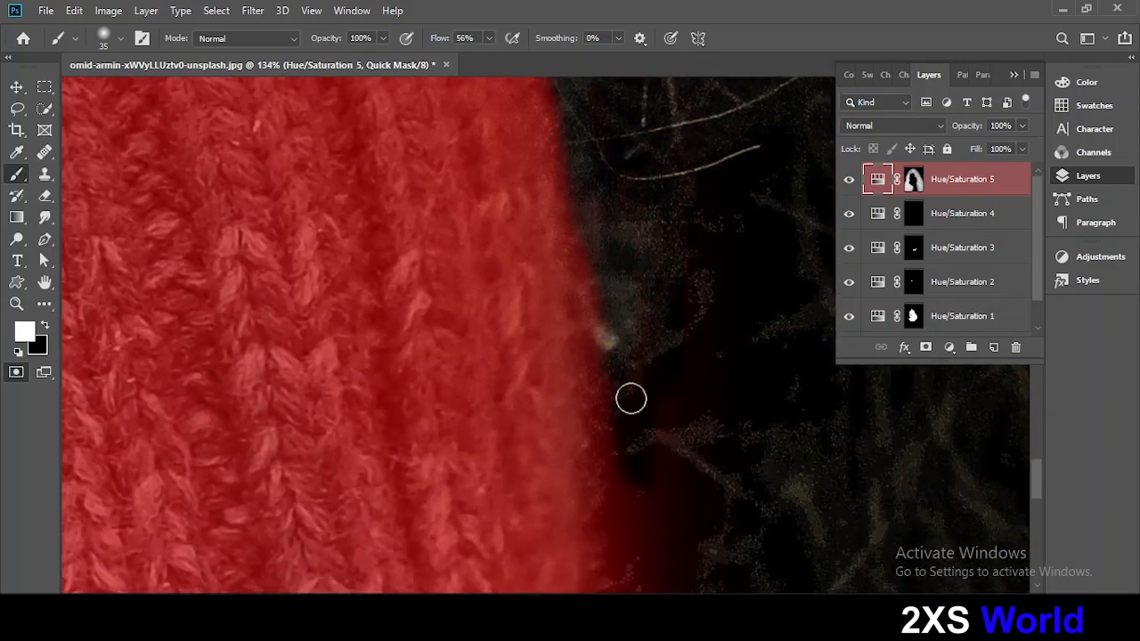
scroll(650, 357, "down", 3)
scroll(654, 407, "down", 3)
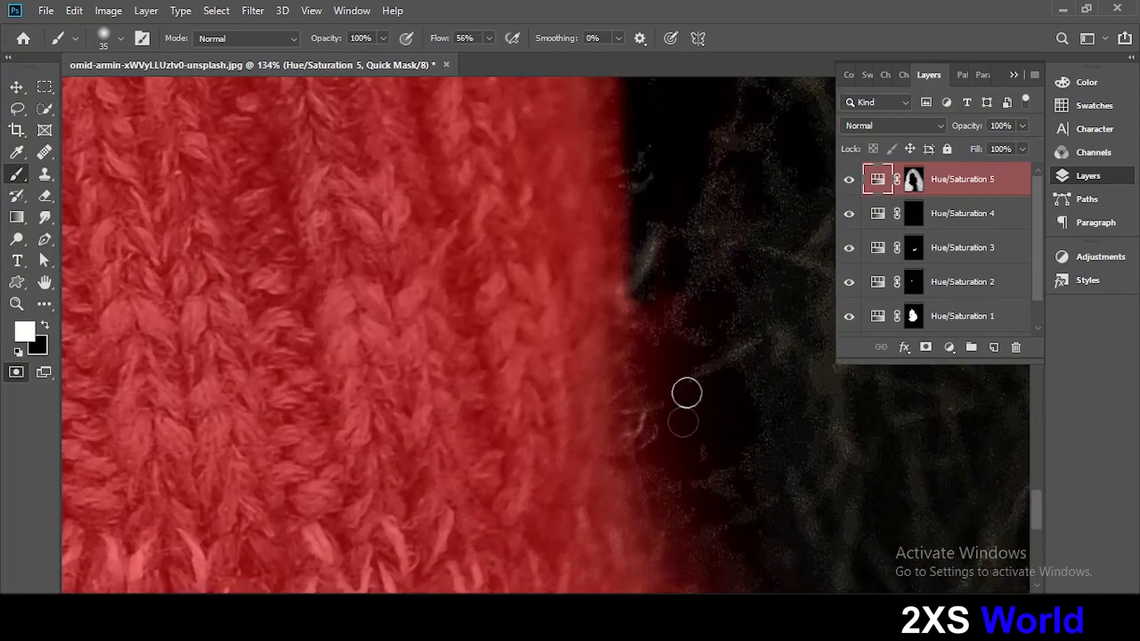
scroll(669, 341, "down", 3)
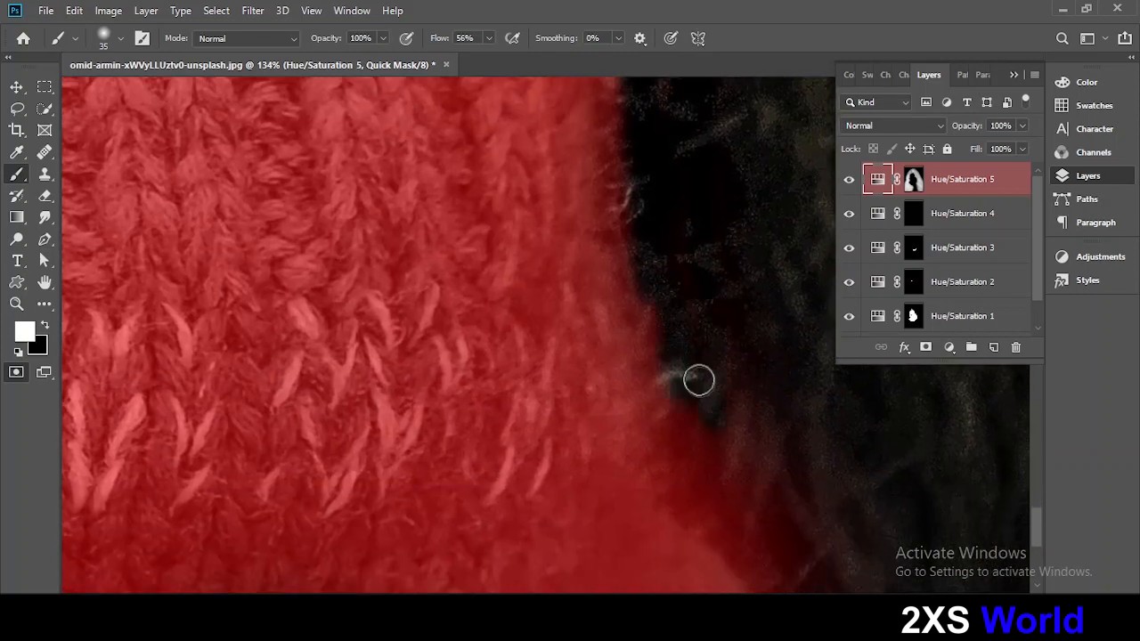
scroll(664, 354, "down", 3)
mouse_move(645, 452)
left_mouse_down()
mouse_move(561, 366)
mouse_move(542, 288)
mouse_move(616, 374)
mouse_move(572, 323)
left_mouse_up()
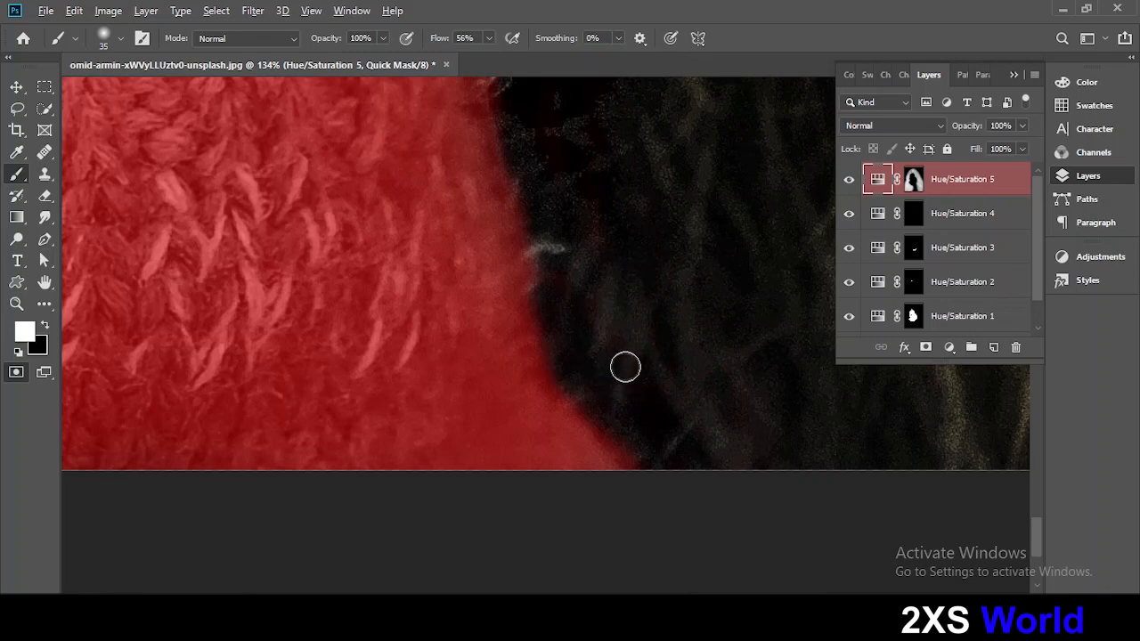
Convert the Quick Mask to a selection and tint the sweater blue with a colorized Hue/Saturation adjustment layer at hue 204, saturation 29.
scroll(625, 367, "down", 8)
key("q")
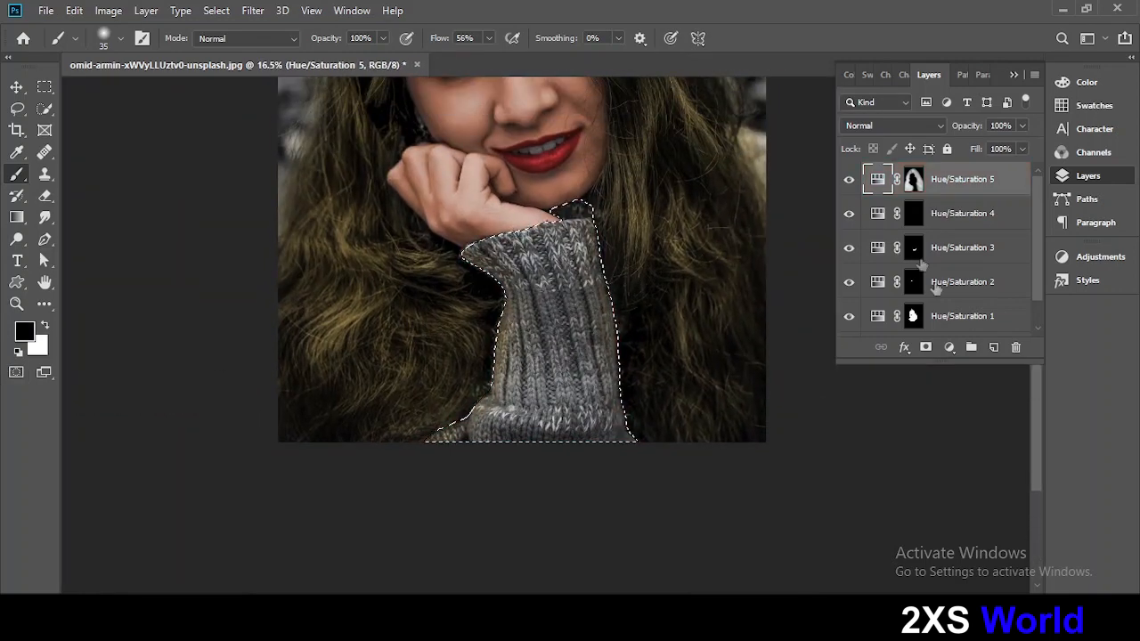
left_click(949, 346)
left_click(975, 160)
left_click(778, 369)
left_click_drag(699, 284, 799, 285)
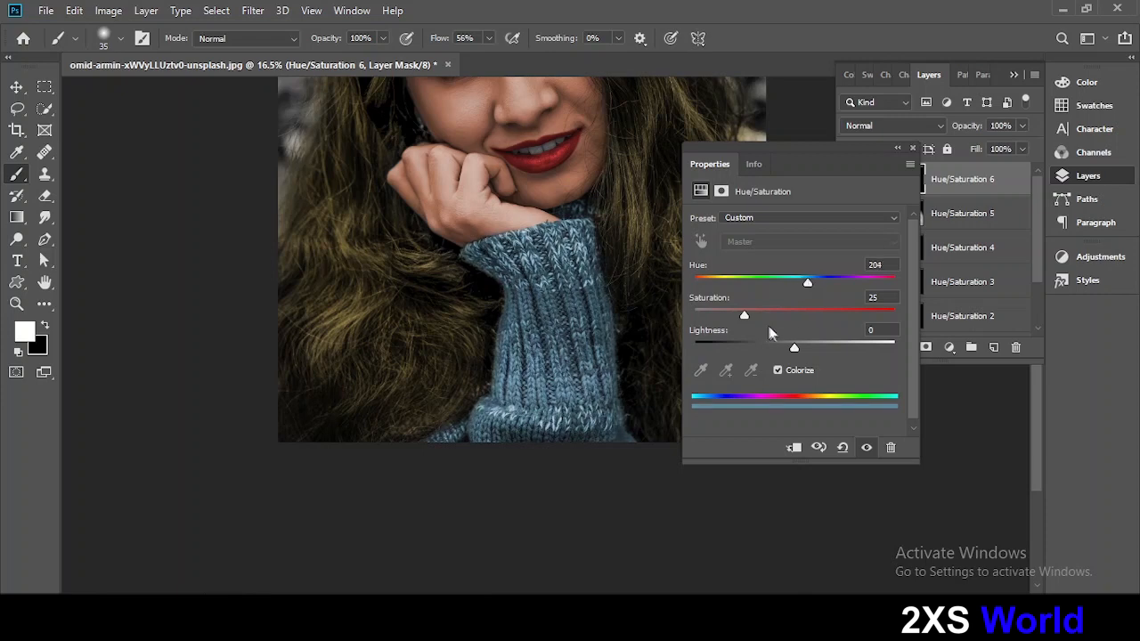
scroll(599, 226, "up", 3)
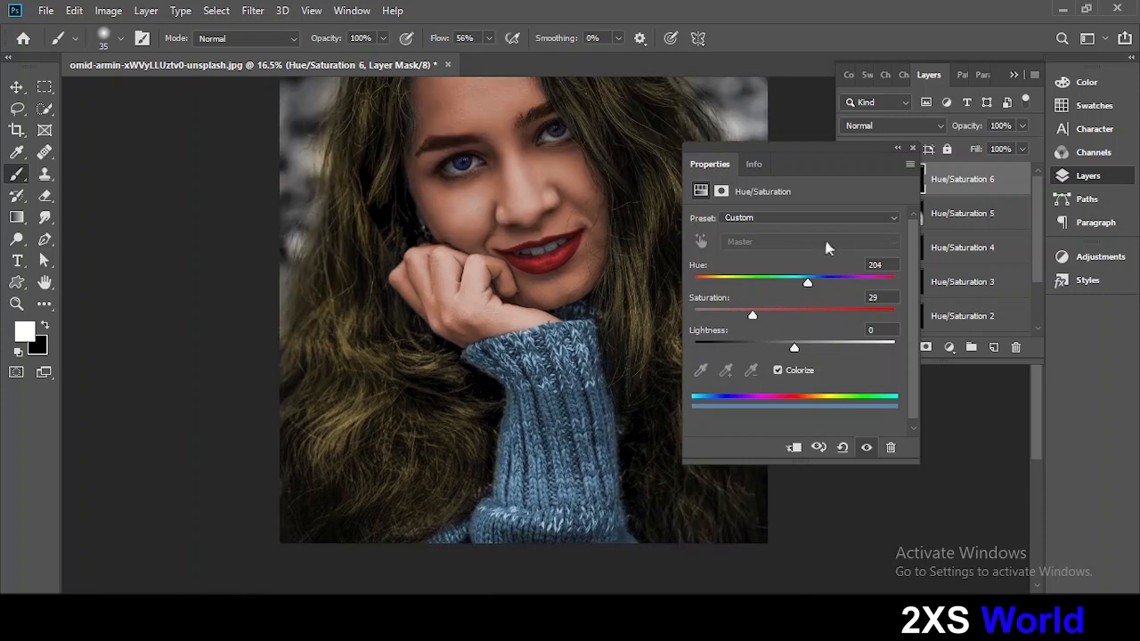
left_click(912, 150)
Add another colorized Hue/Saturation adjustment layer with a green hue of about 126 and invert its mask to black.
scroll(557, 328, "down", 2)
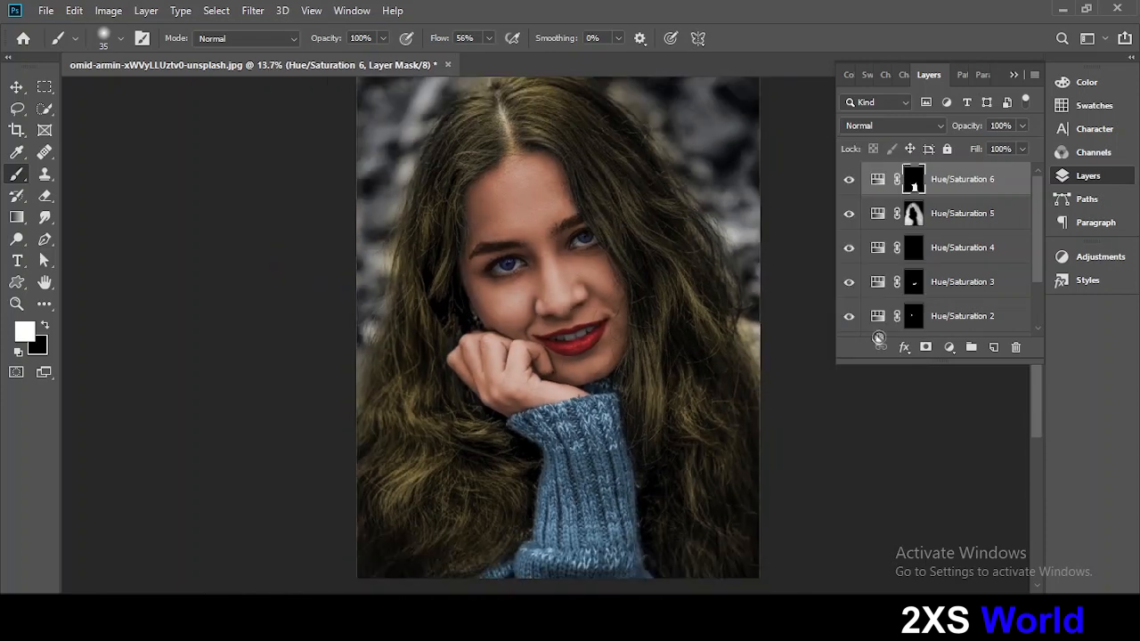
left_click(949, 346)
left_click(995, 183)
left_click(777, 369)
left_click_drag(710, 283, 766, 284)
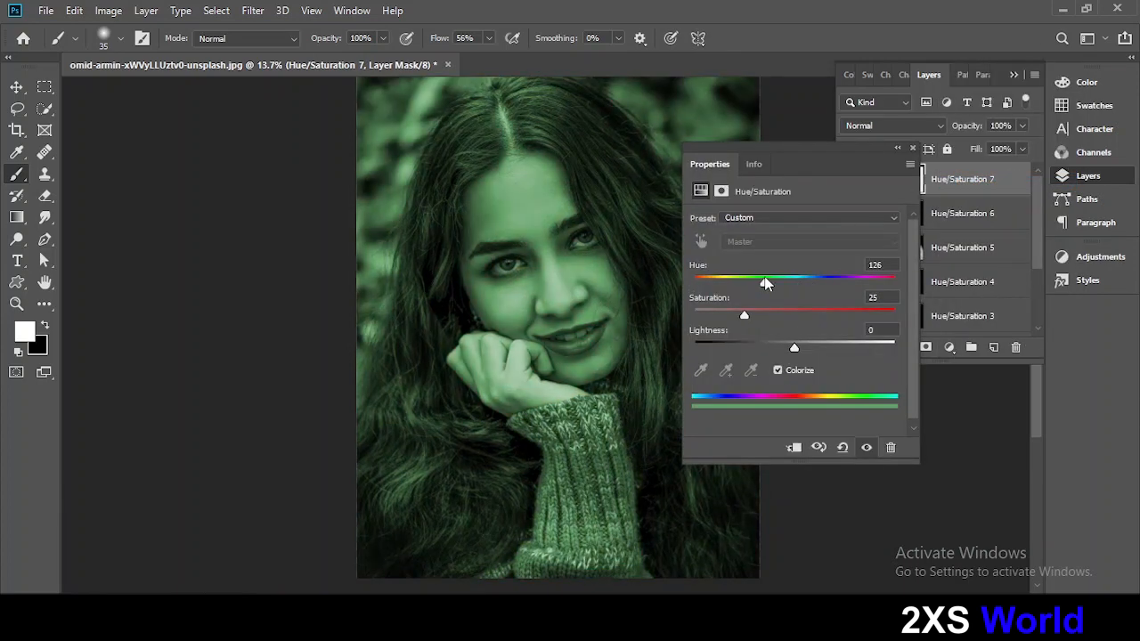
left_click(913, 150)
key("ctrl+i")
Paint the new layer's mask white over the background around the hair with a 500 px brush to tint the foliage green.
scroll(346, 167, "up", 2)
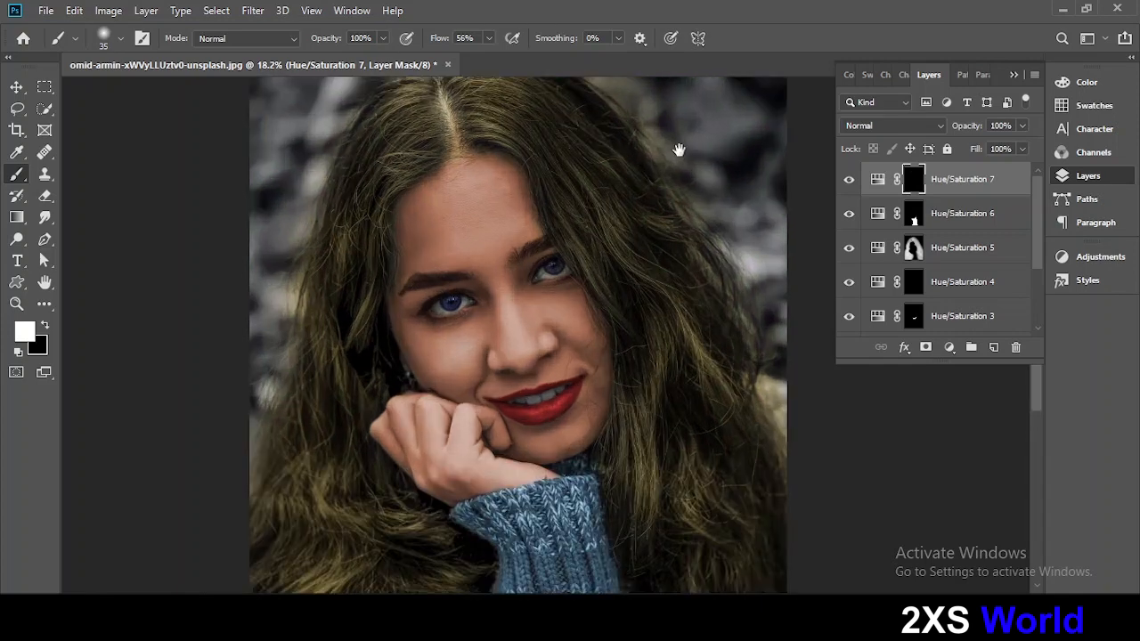
key("bracketright")
key("bracketright")
key("bracketright")
scroll(649, 147, "up", 1)
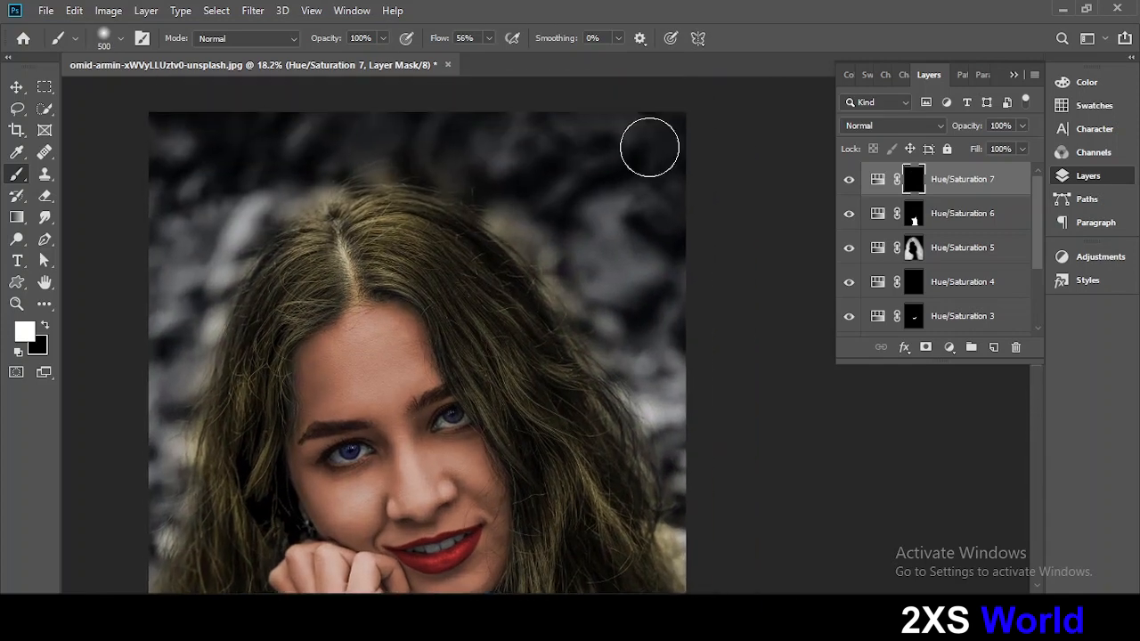
mouse_move(399, 121)
left_mouse_down()
mouse_move(615, 242)
mouse_move(656, 308)
mouse_move(616, 325)
mouse_move(497, 196)
mouse_move(546, 167)
left_mouse_up()
mouse_move(498, 268)
left_mouse_down()
mouse_move(400, 212)
mouse_move(356, 300)
mouse_move(304, 137)
mouse_move(321, 308)
mouse_move(362, 333)
mouse_move(333, 427)
mouse_move(319, 290)
left_mouse_up()
scroll(311, 316, "down", 3)
scroll(454, 349, "right", 5)
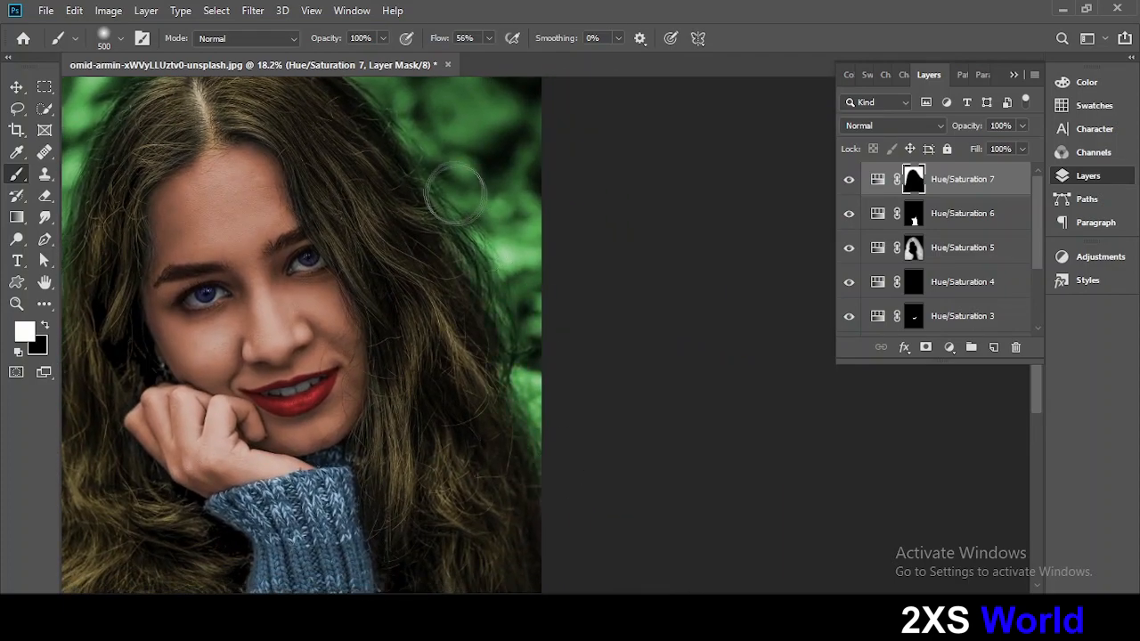
key("ctrl+0")
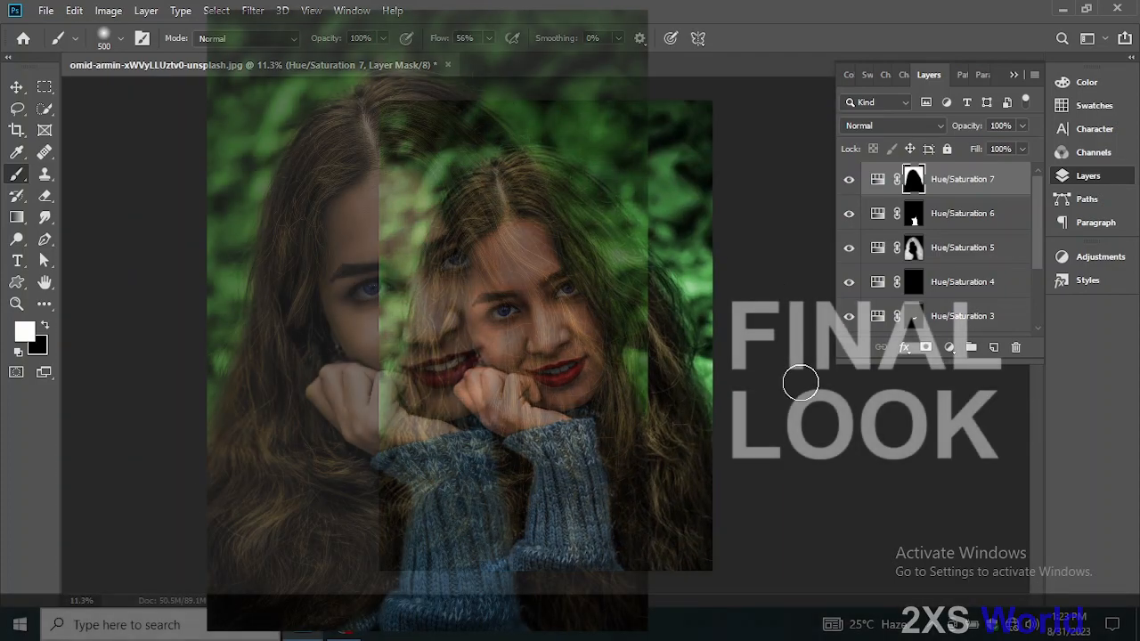